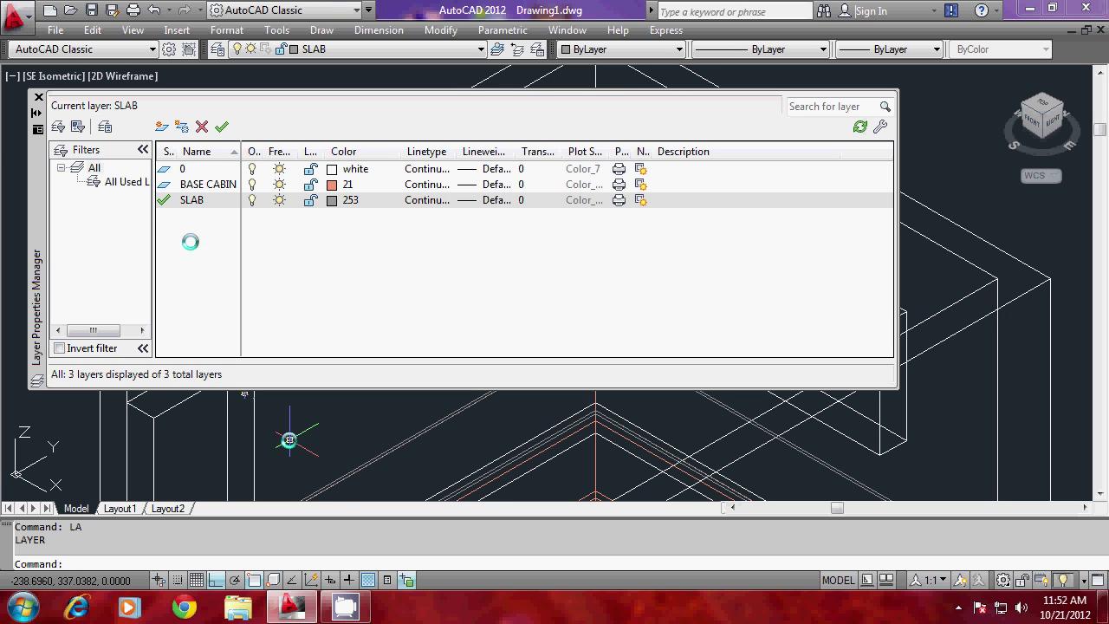
Step: Create a new layer named OVER CABIN, give it colour 11, and make it current
click(162, 127)
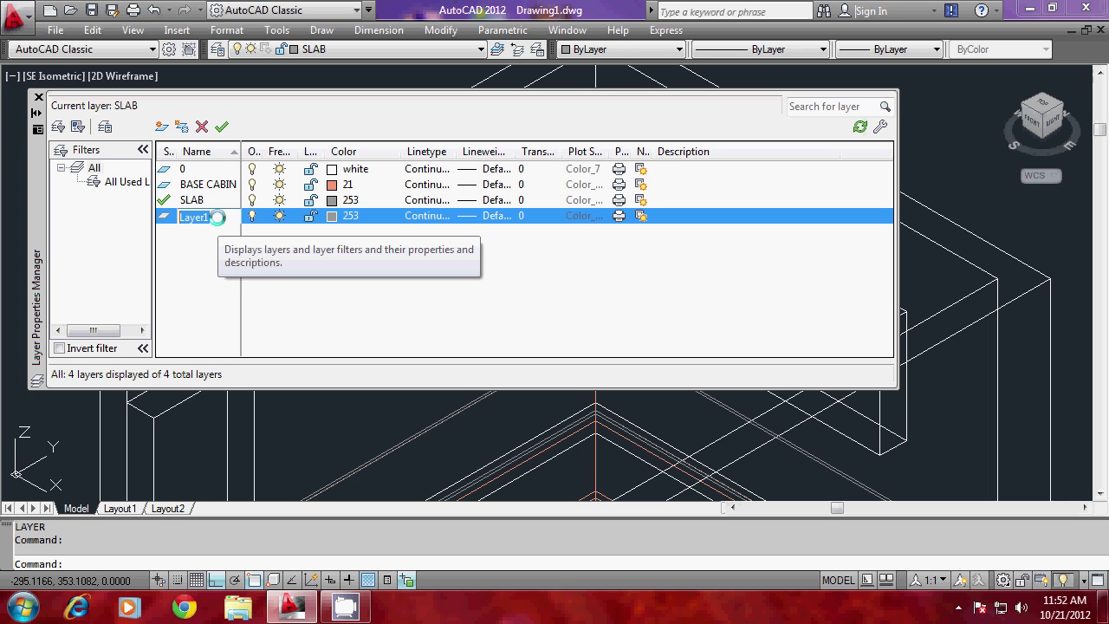
text(0)
text(VER C)
text( A)
text(BIN)
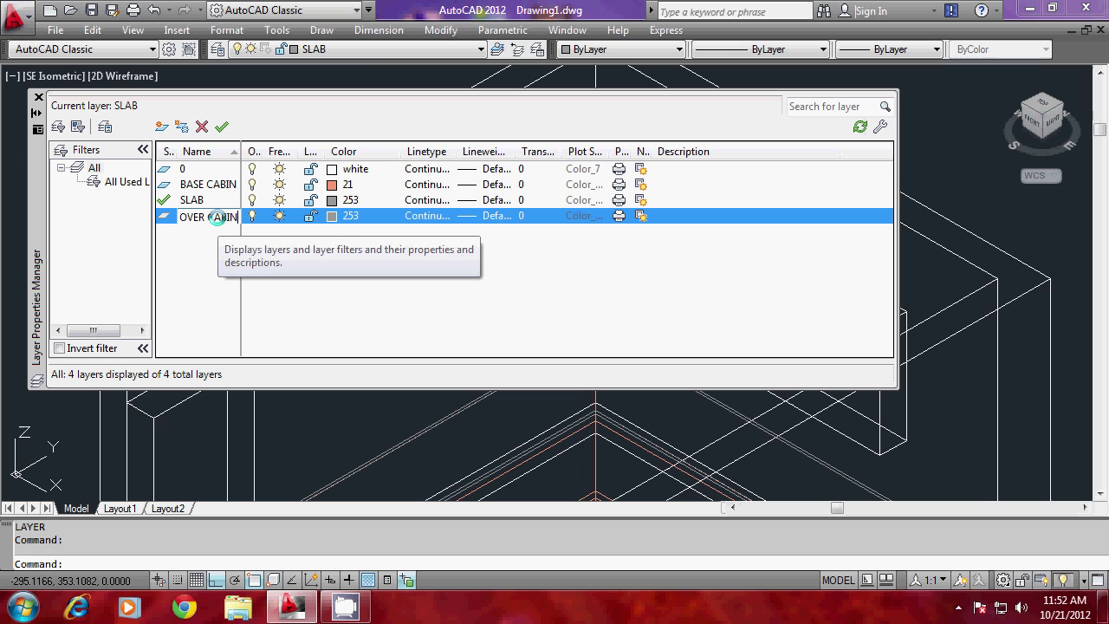
click(332, 216)
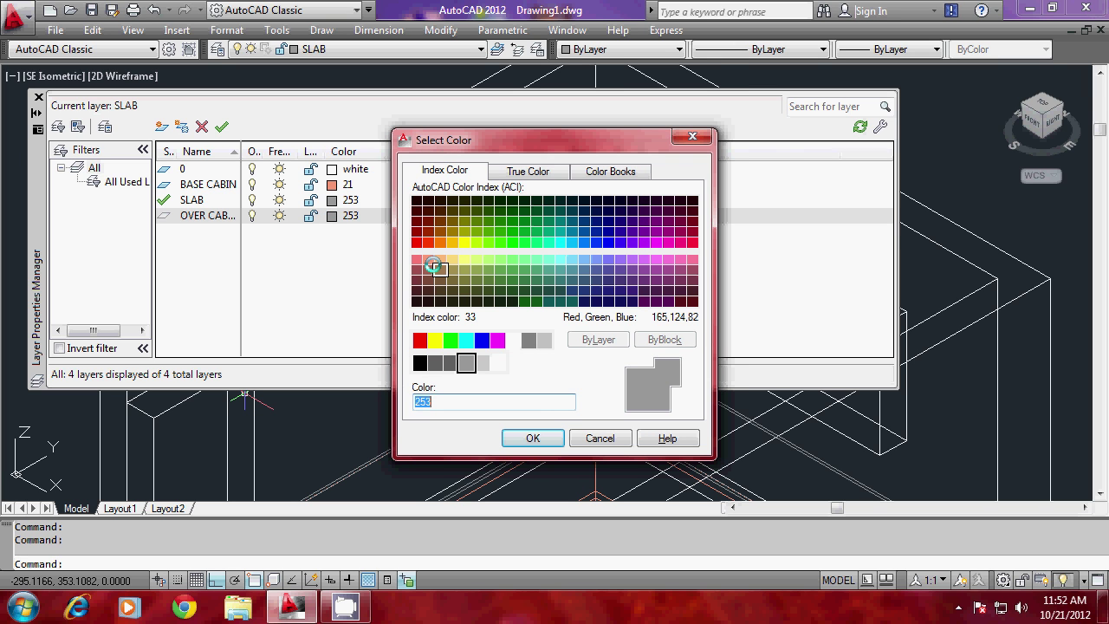
click(417, 257)
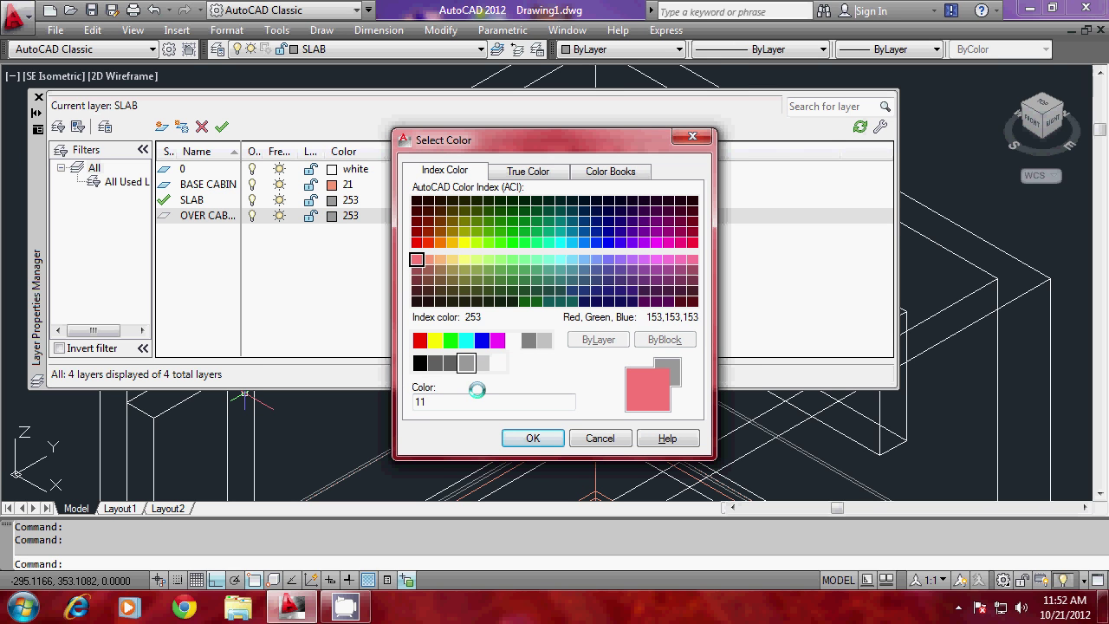
click(531, 438)
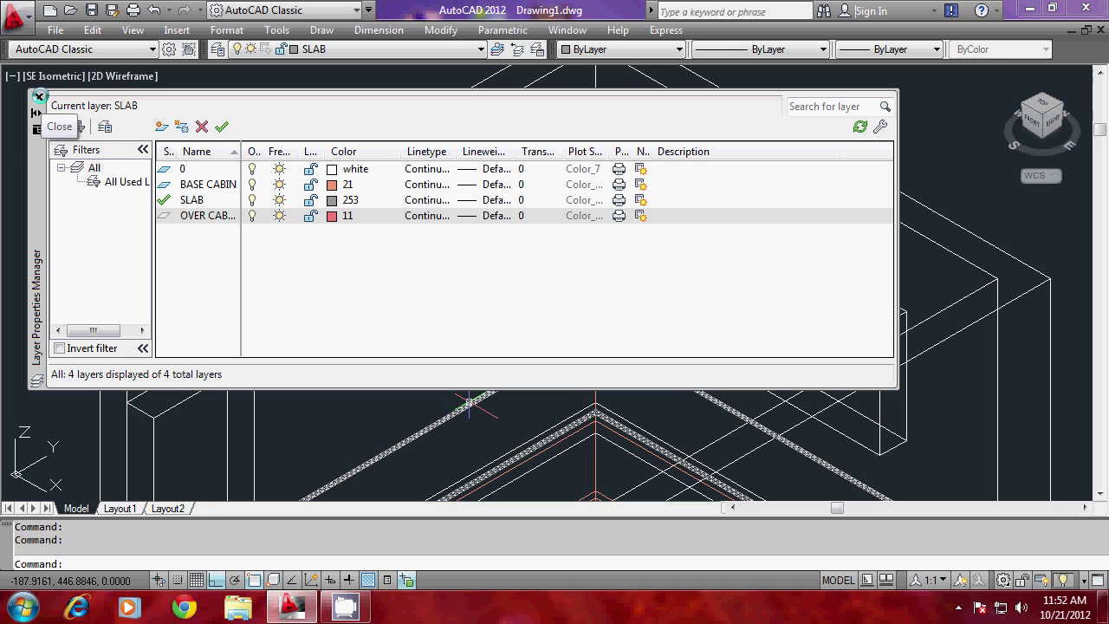
key(alt+c)
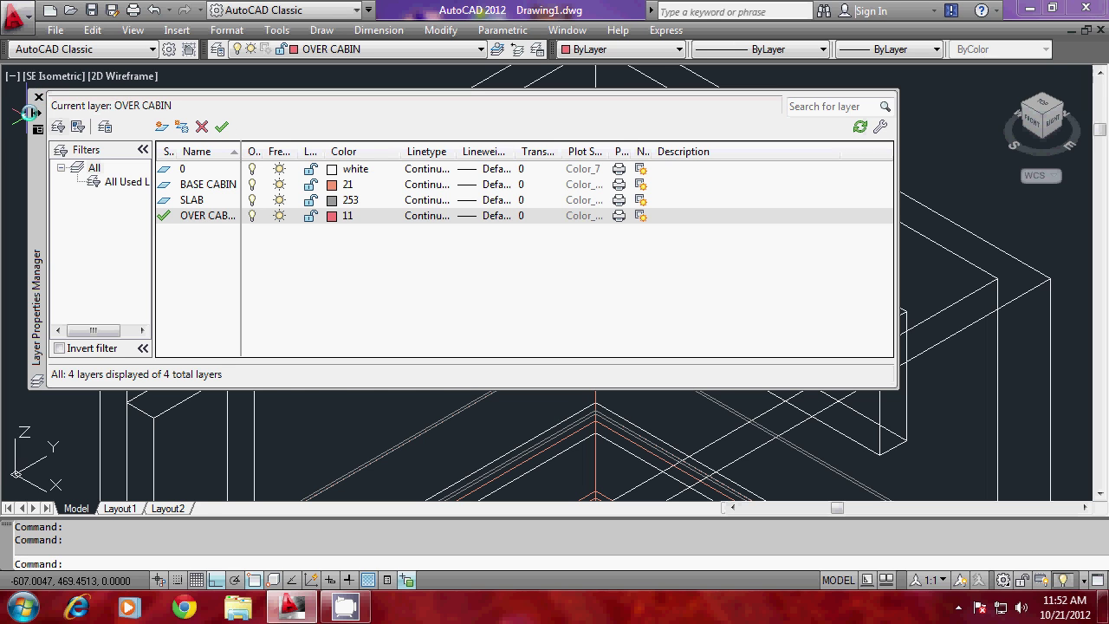
Step: Draw a three-point polyline along the two upper wall edges
click(38, 97)
text(PL)
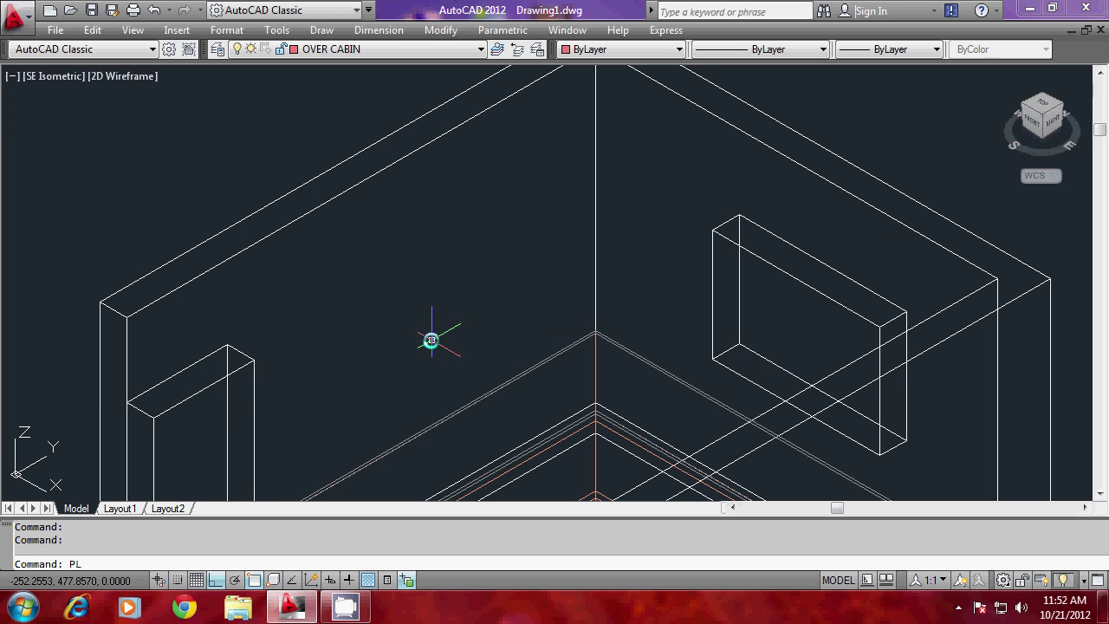
key(Return)
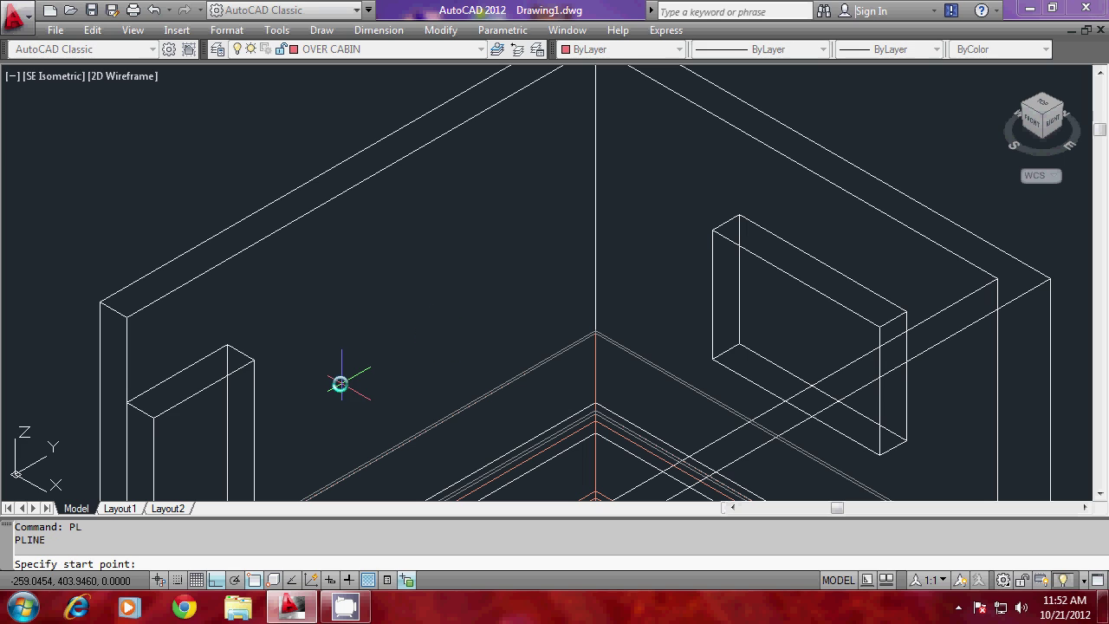
click(245, 363)
click(595, 164)
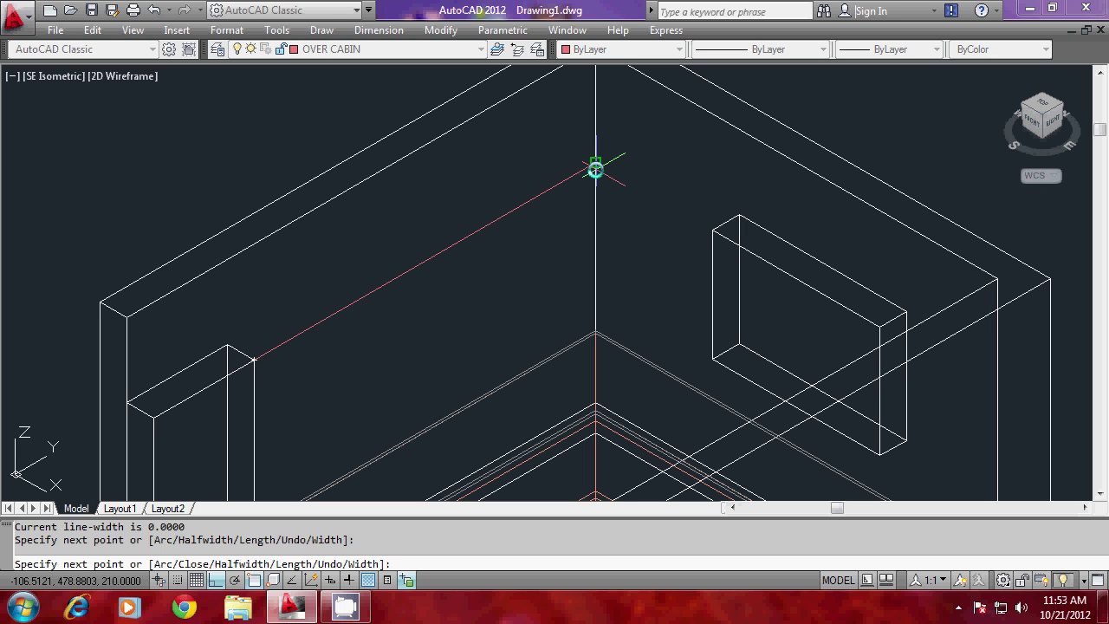
click(706, 235)
key(Return)
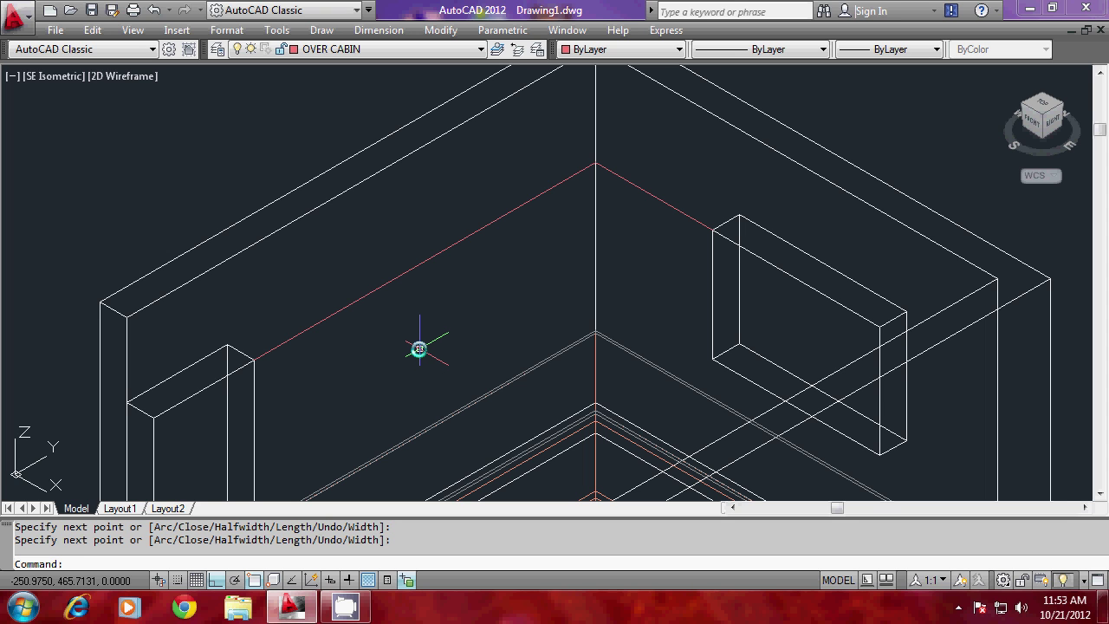
Step: Offset the wall polyline 45 units toward the room
text(O)
key(Return)
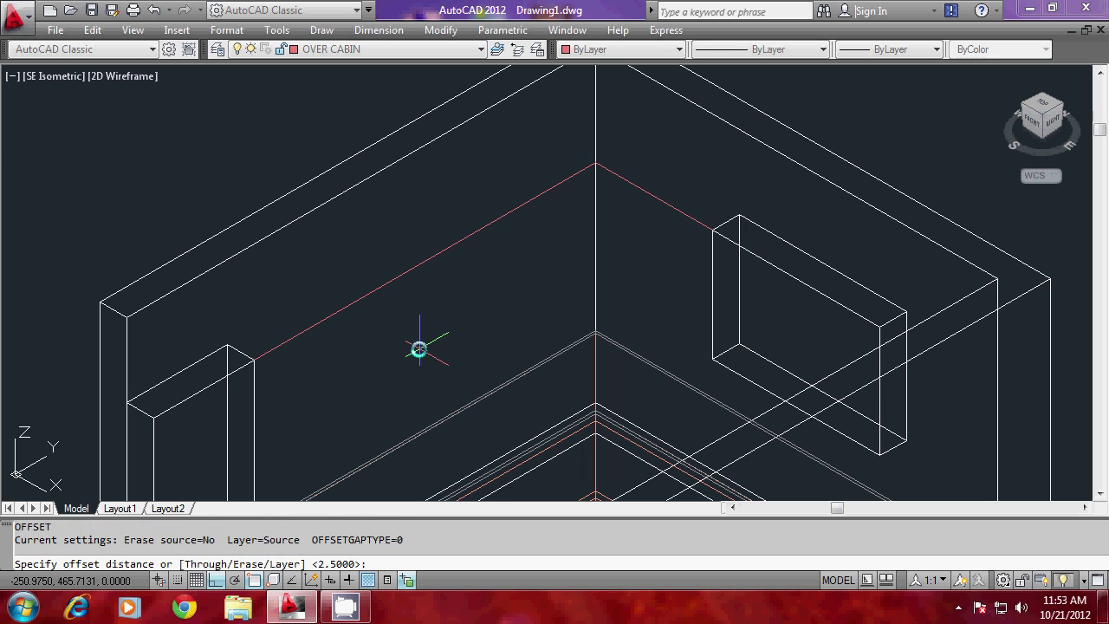
text(45)
key(Return)
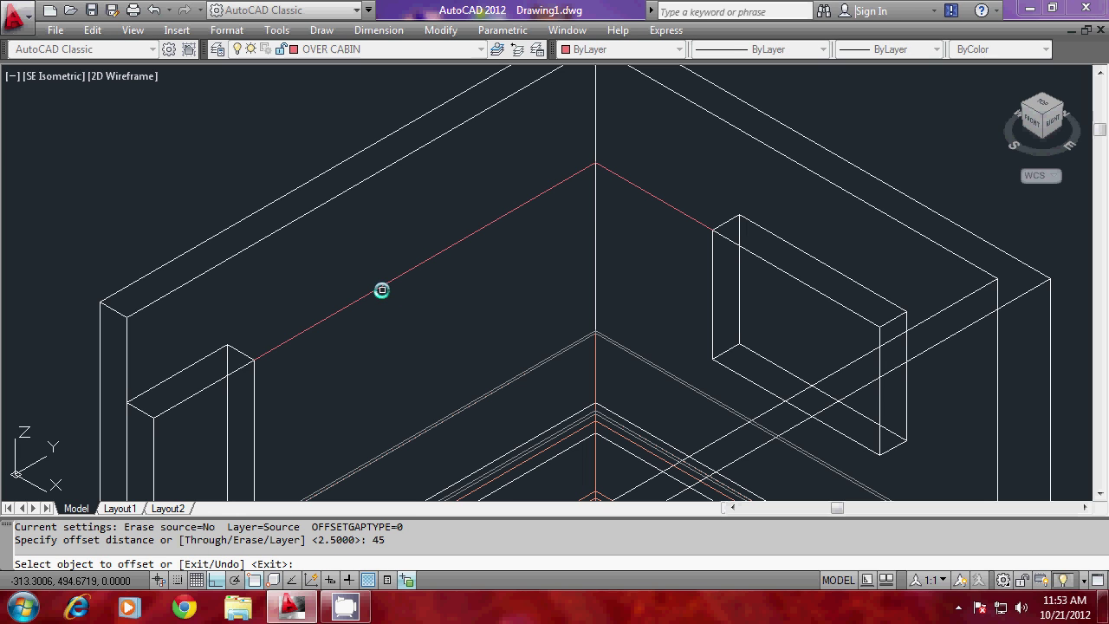
click(381, 290)
click(479, 341)
key(Escape)
key(Escape)
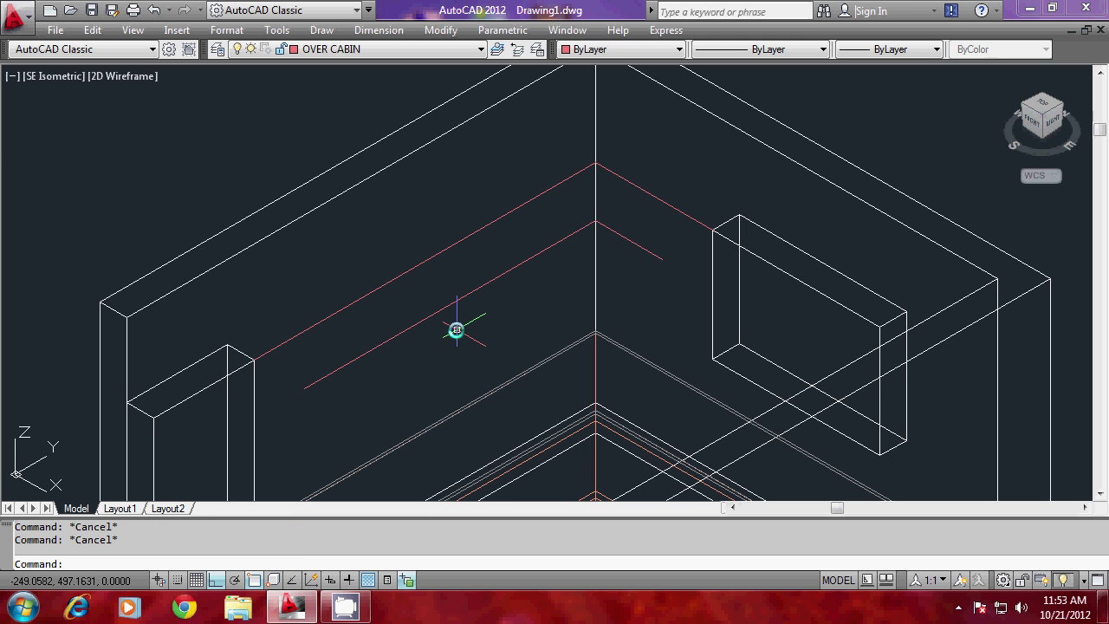
Step: Close the left and right ends with short polylines linking both red lines
text(PL)
key(Return)
click(298, 340)
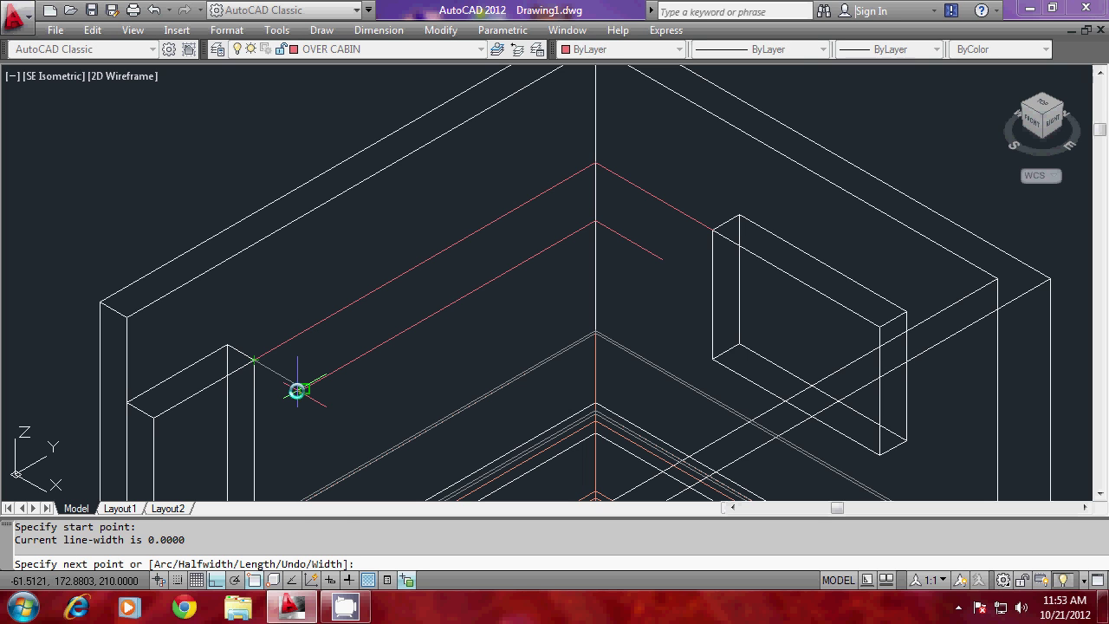
click(299, 390)
key(Return)
key(Return)
click(662, 258)
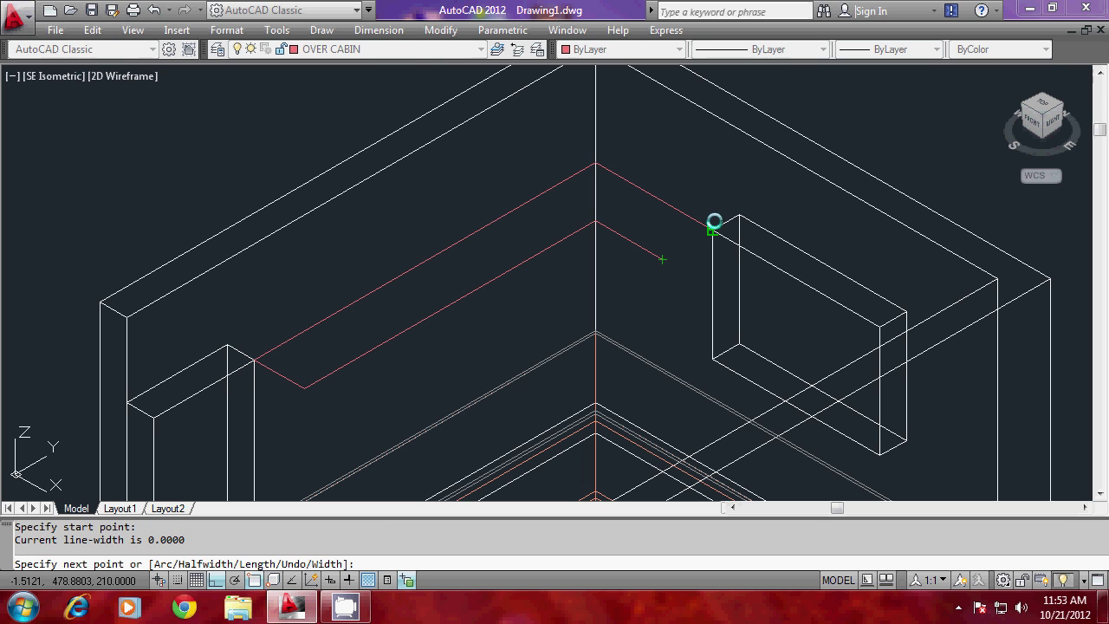
click(713, 223)
Step: Join all the red segments into one closed polyline with PEDIT Join ALL
key(Return)
text(PED)
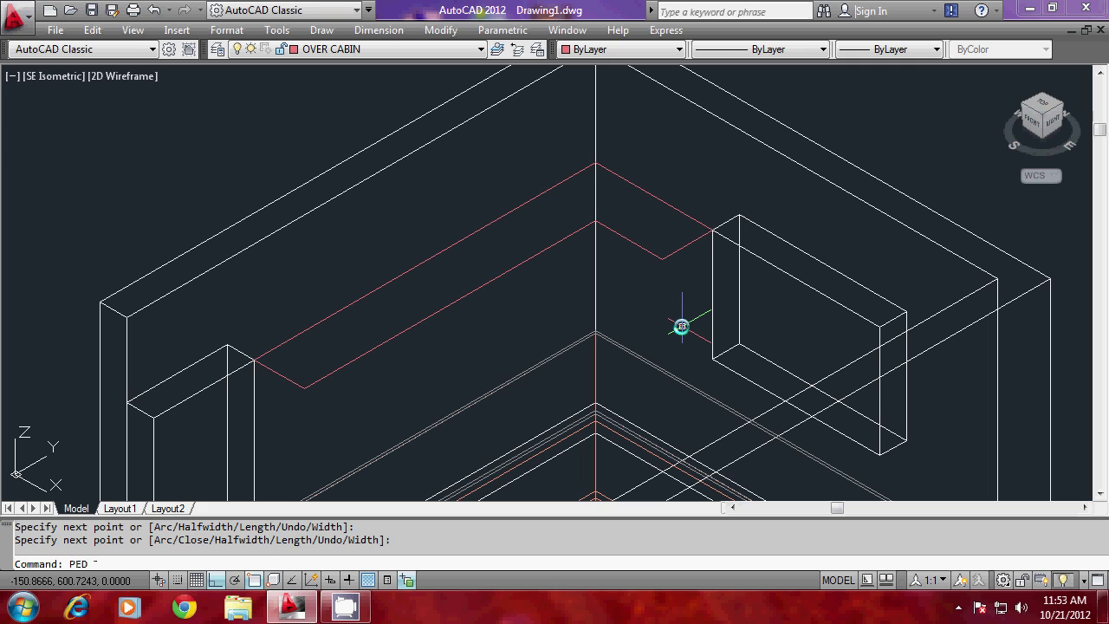
key(Return)
text(L)
key(Return)
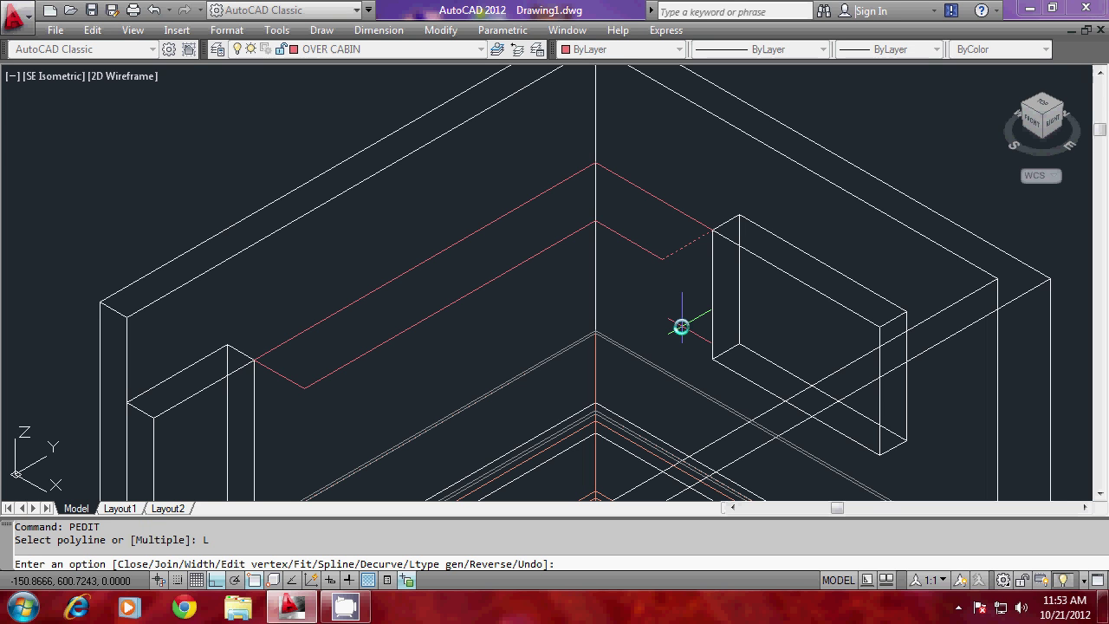
text(J)
key(Return)
text(ALL)
key(Return)
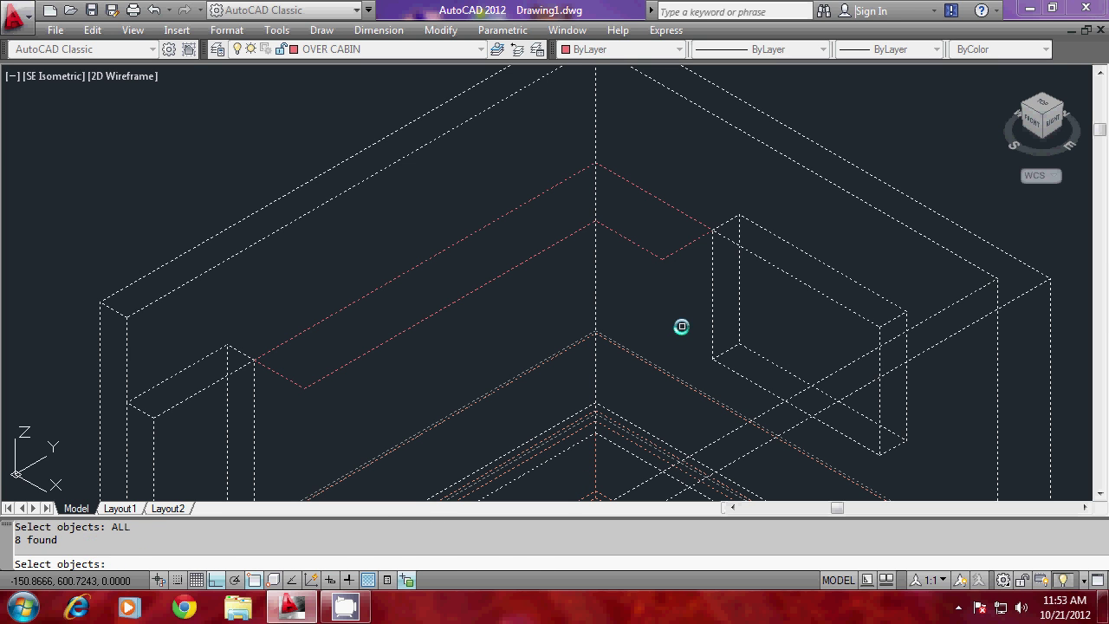
key(Return)
key(Return)
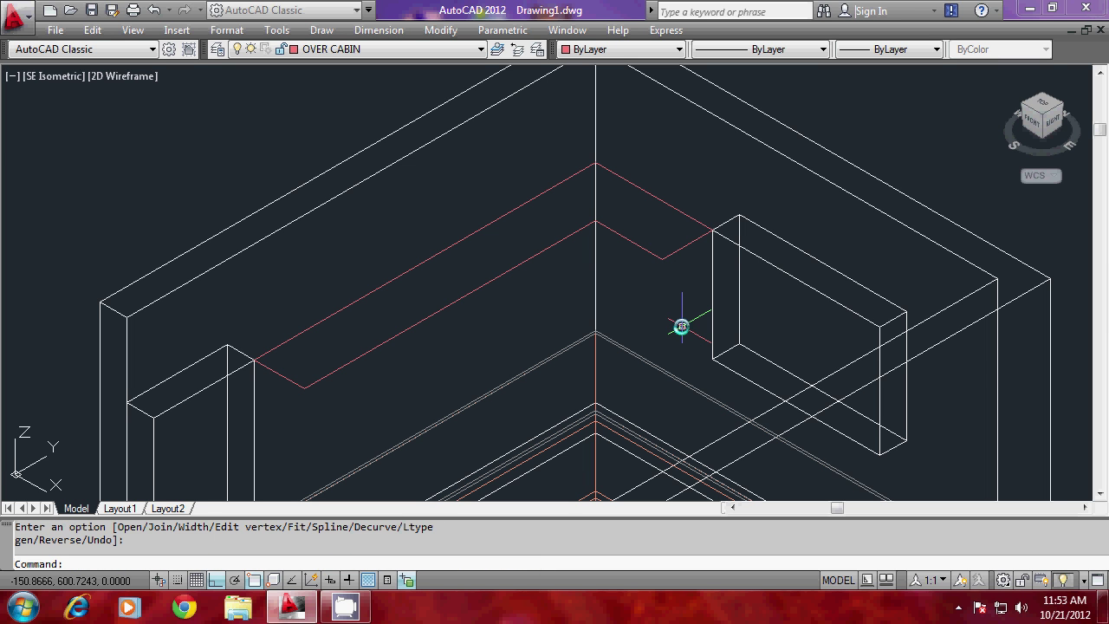
Step: Extrude the L-shaped outline with a height of -60
click(421, 322)
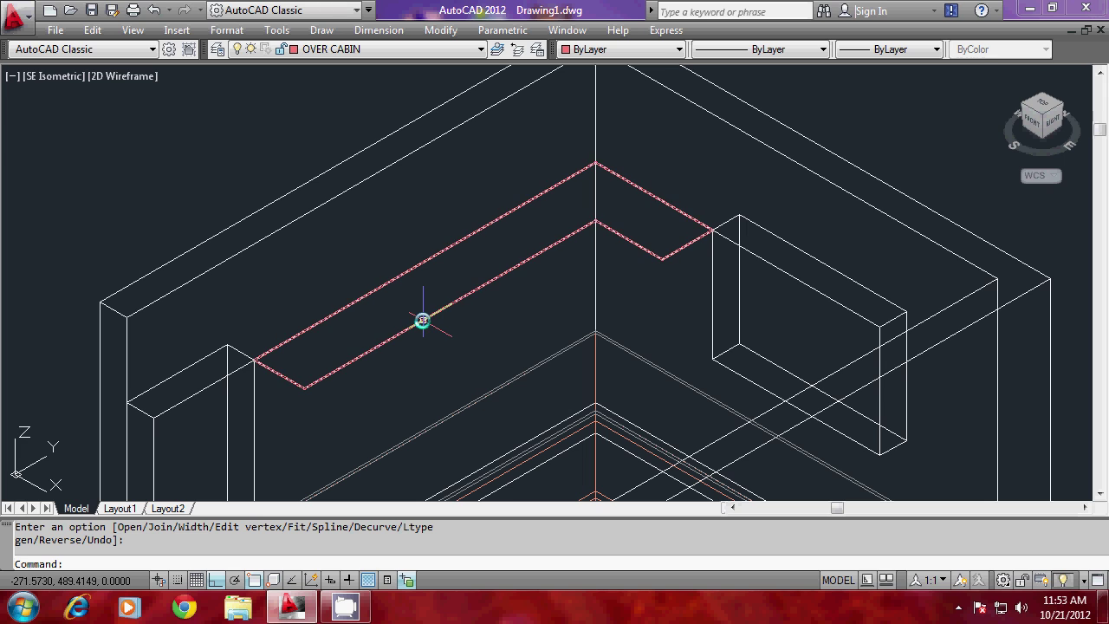
key(Escape)
key(Escape)
text(EXT)
key(Return)
text(p)
key(Return)
key(Return)
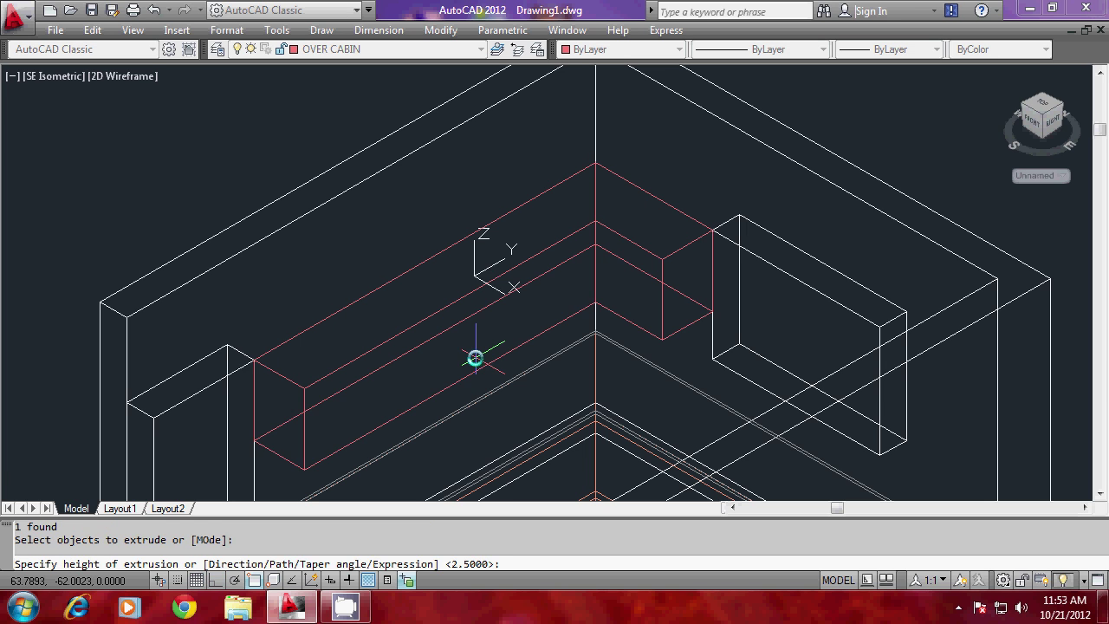
text(-60)
key(Return)
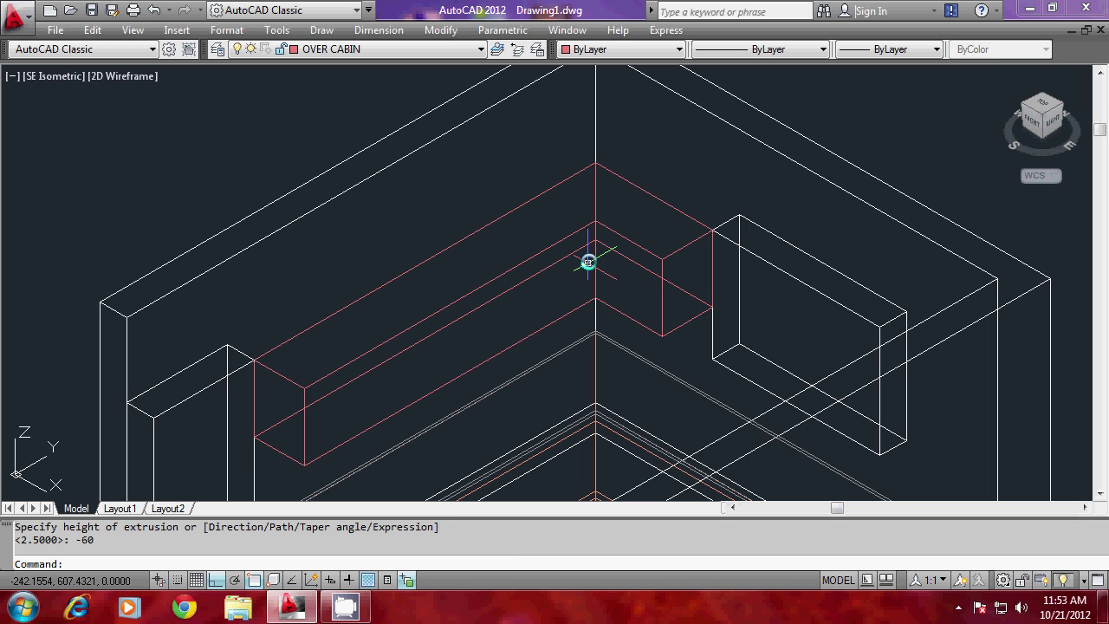
Step: Check the extruded cabinet with HIDE, then REGEN back to wireframe
scroll(648, 255, down, 2)
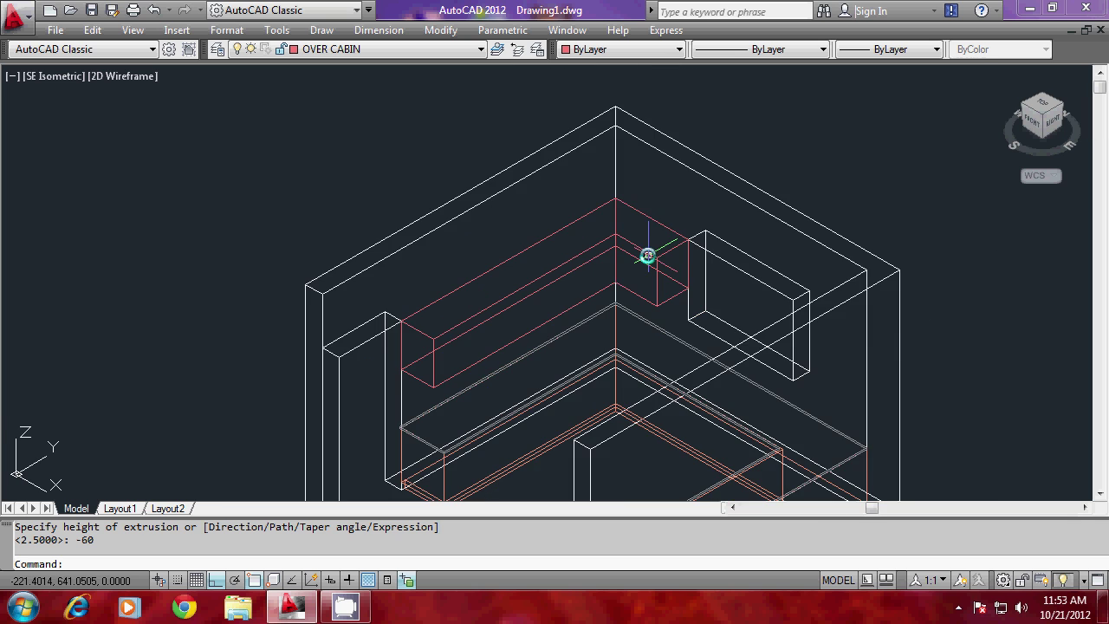
scroll(516, 294, up, 2)
text(HI)
key(Return)
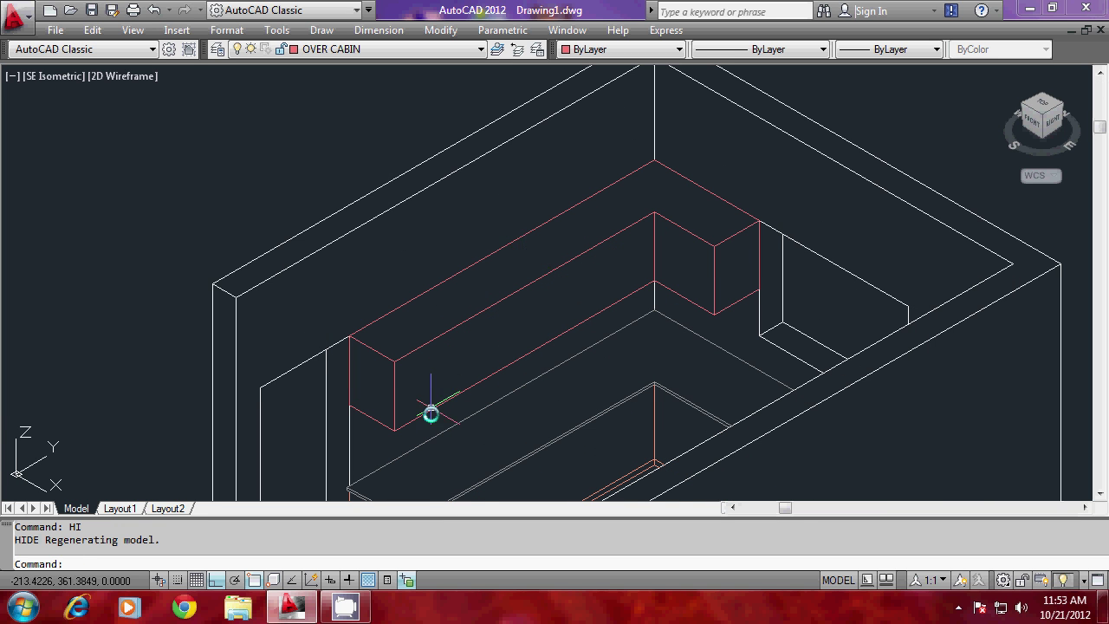
key(Escape)
text(RE)
key(Return)
scroll(522, 338, down, 2)
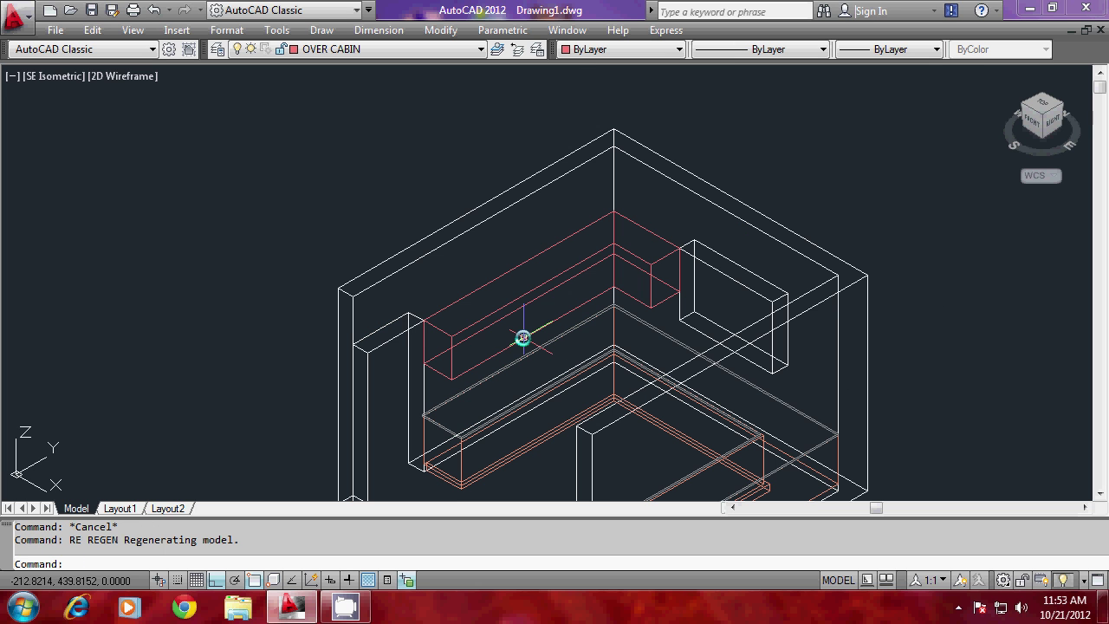
scroll(667, 264, up, 2)
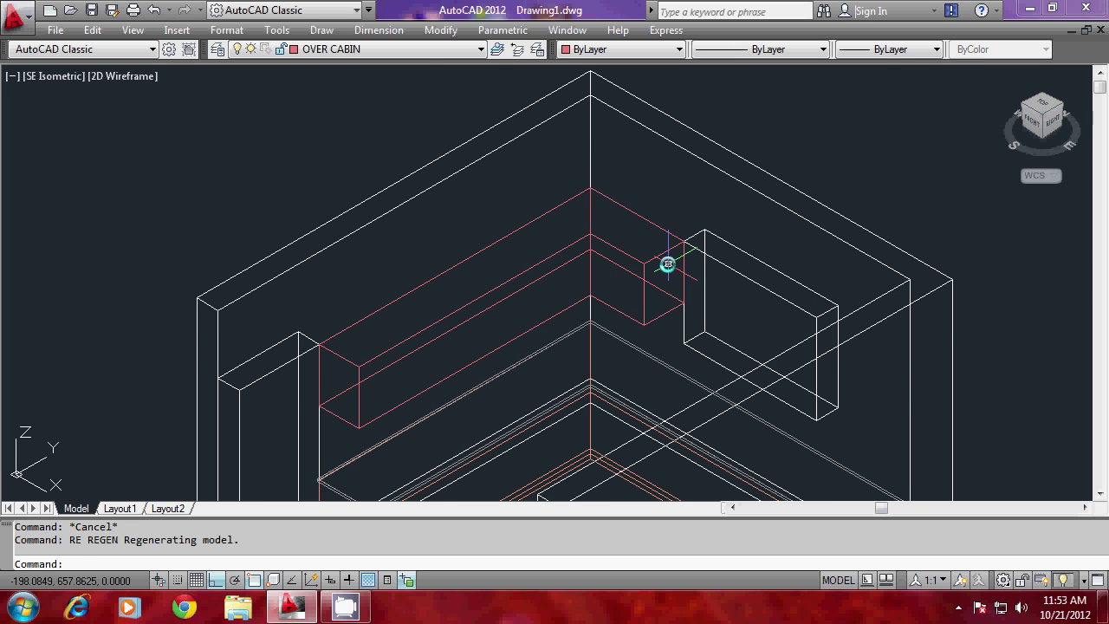
scroll(353, 426, up, 2)
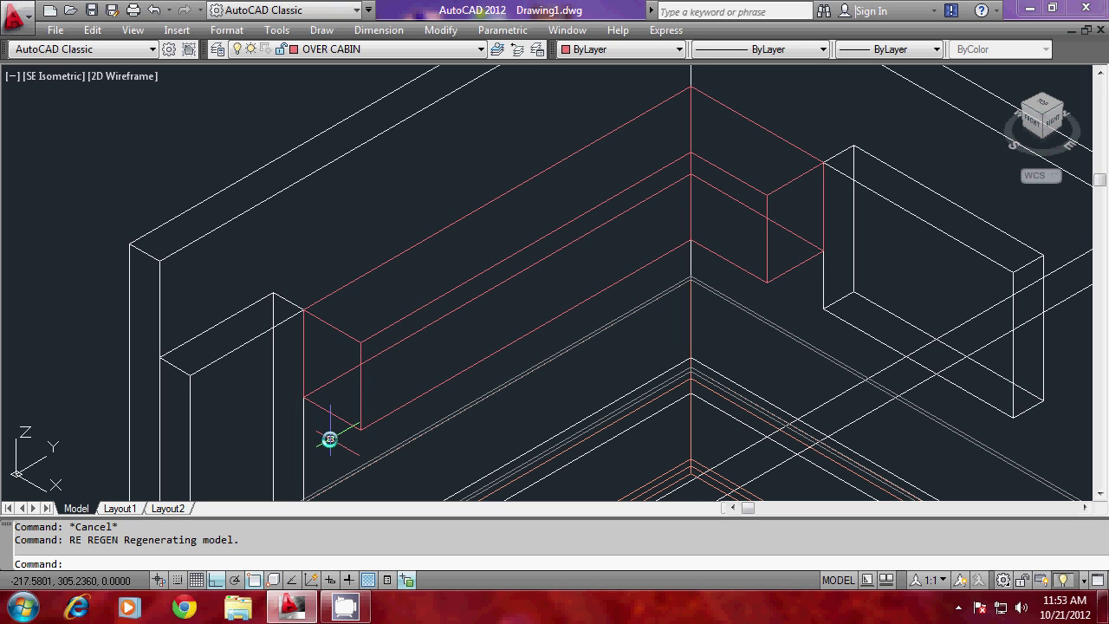
Step: Draw a four-point polyline along the cabin's bottom front edge
key(Escape)
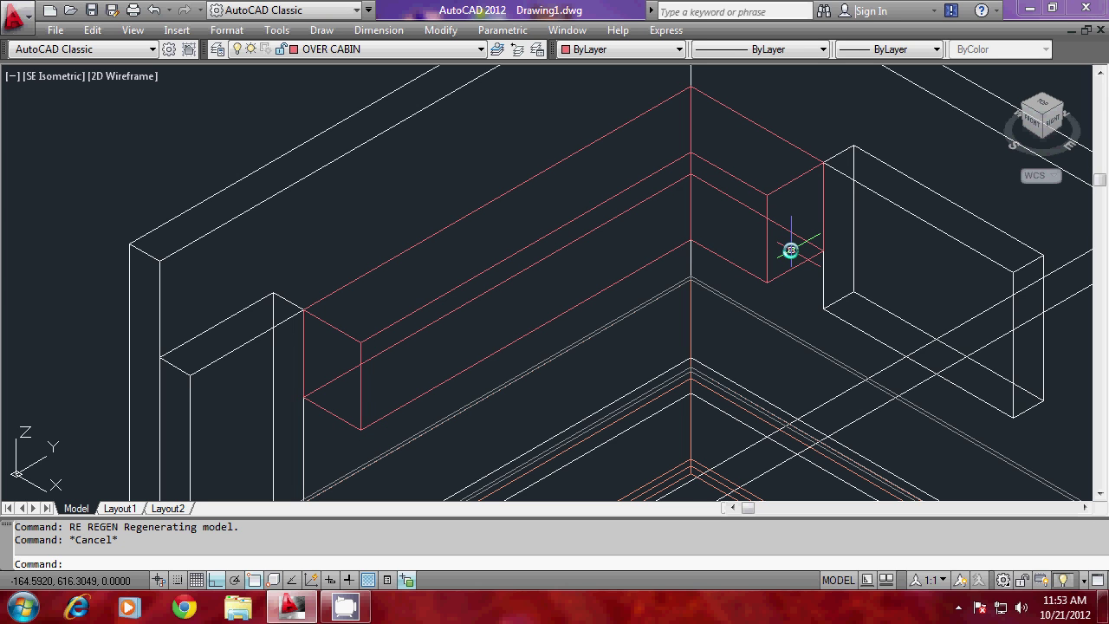
key(Escape)
text(pl)
key(Return)
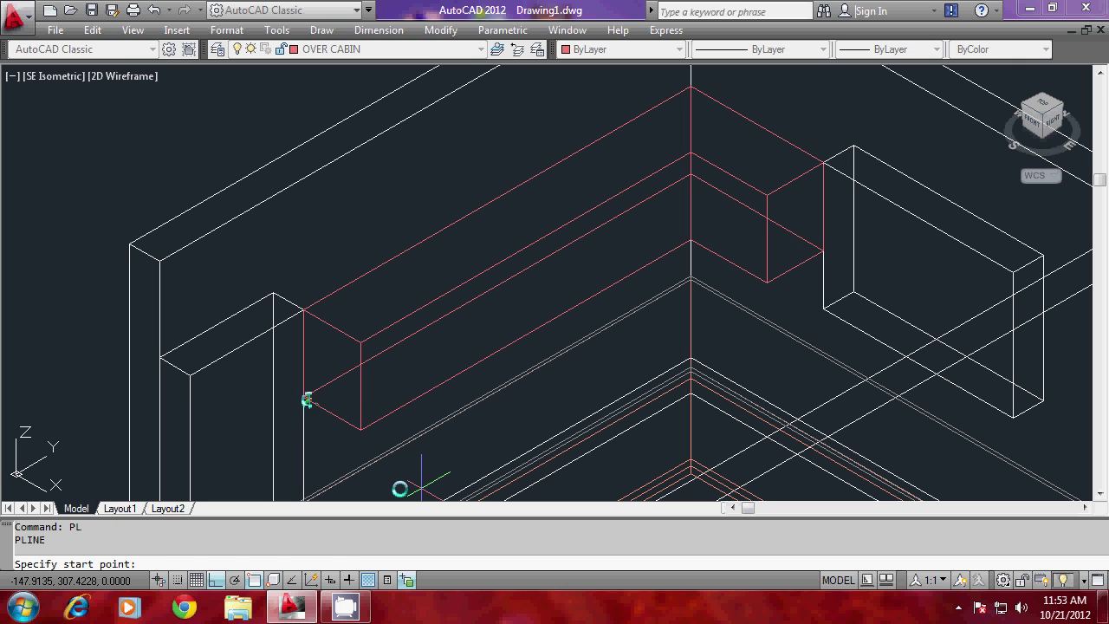
click(351, 403)
click(700, 240)
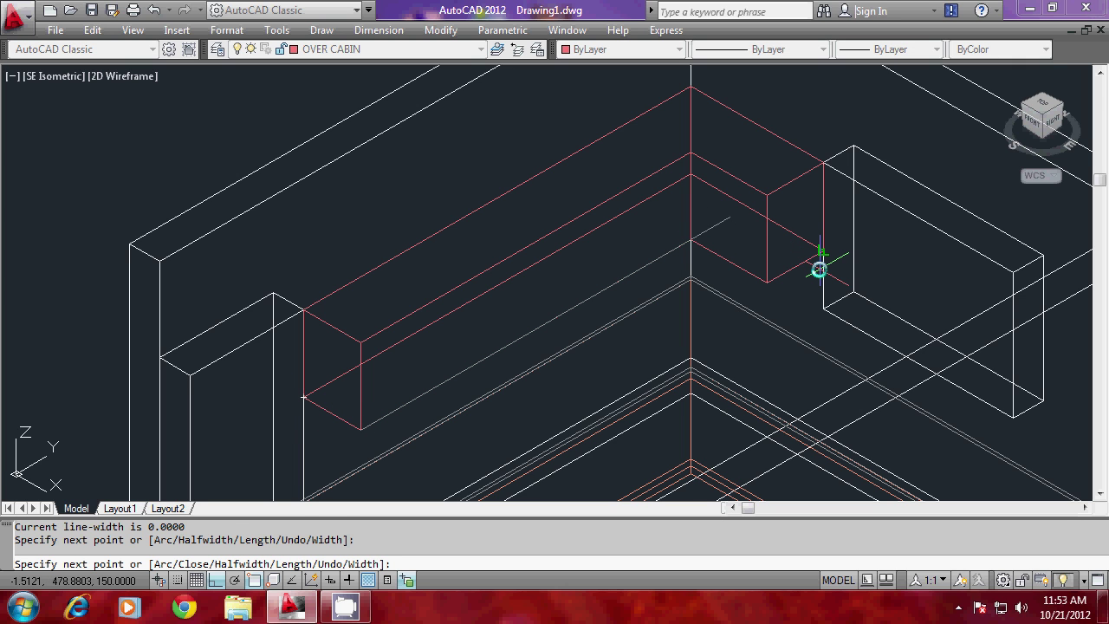
click(767, 279)
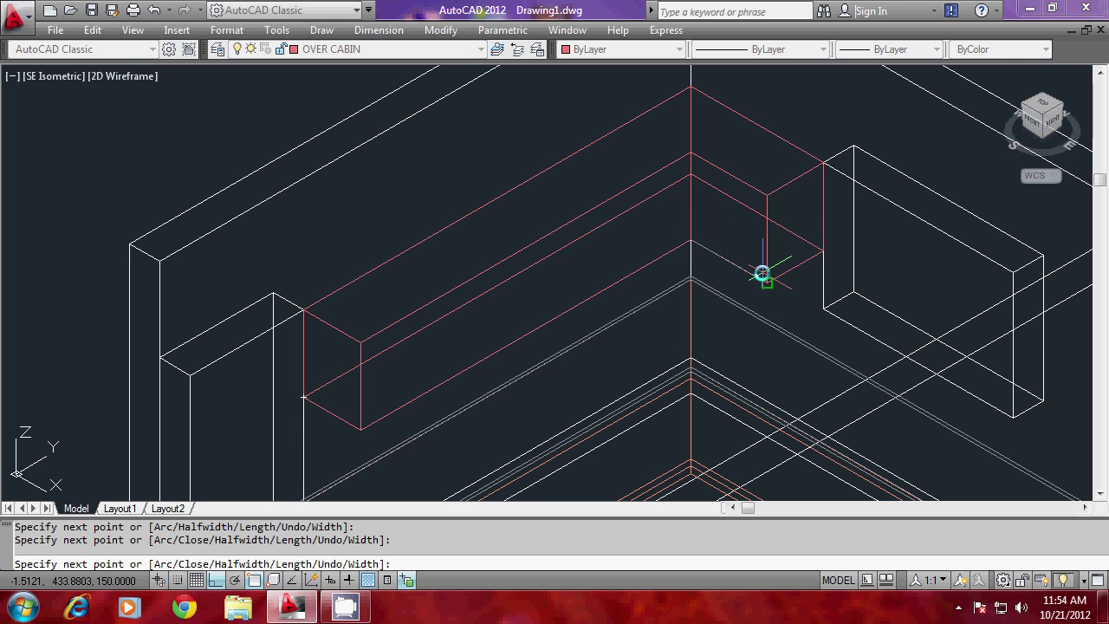
click(820, 246)
key(Return)
Step: Offset the bottom-edge polyline by 5 units
text(o)
key(Return)
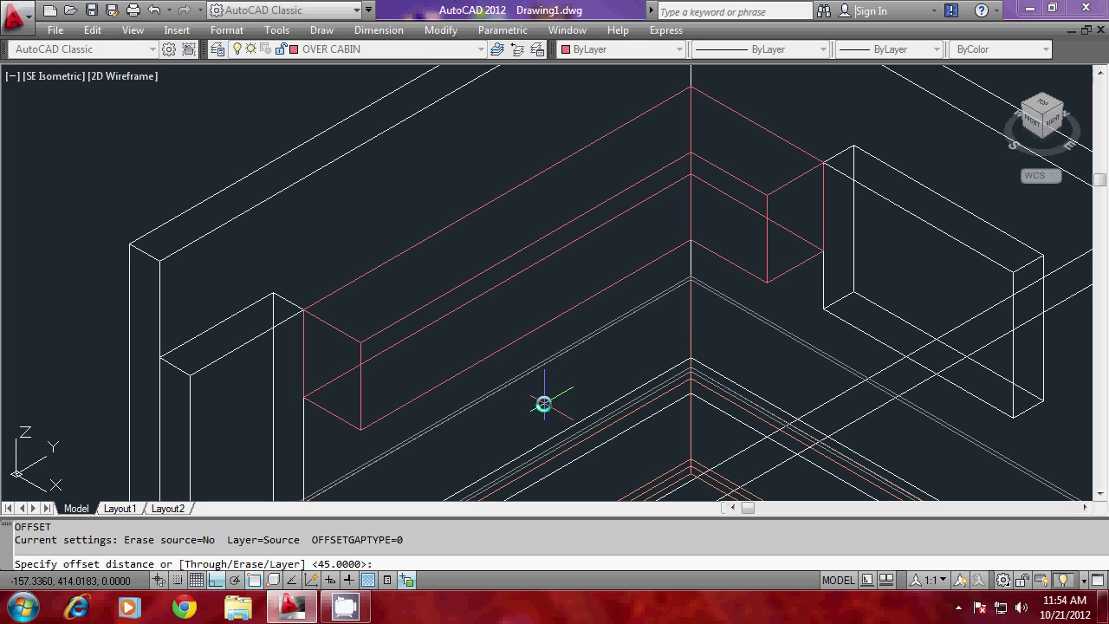
text(5)
key(Return)
click(490, 354)
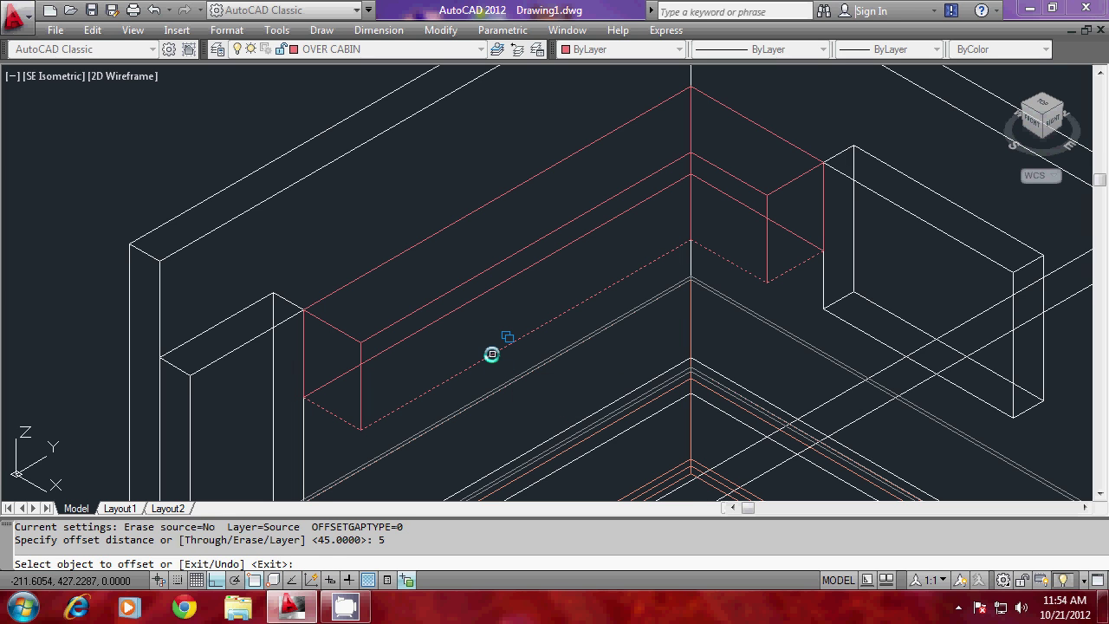
click(542, 392)
key(Escape)
Step: Start erasing a nearby edge but cancel without removing anything
text(e)
key(Return)
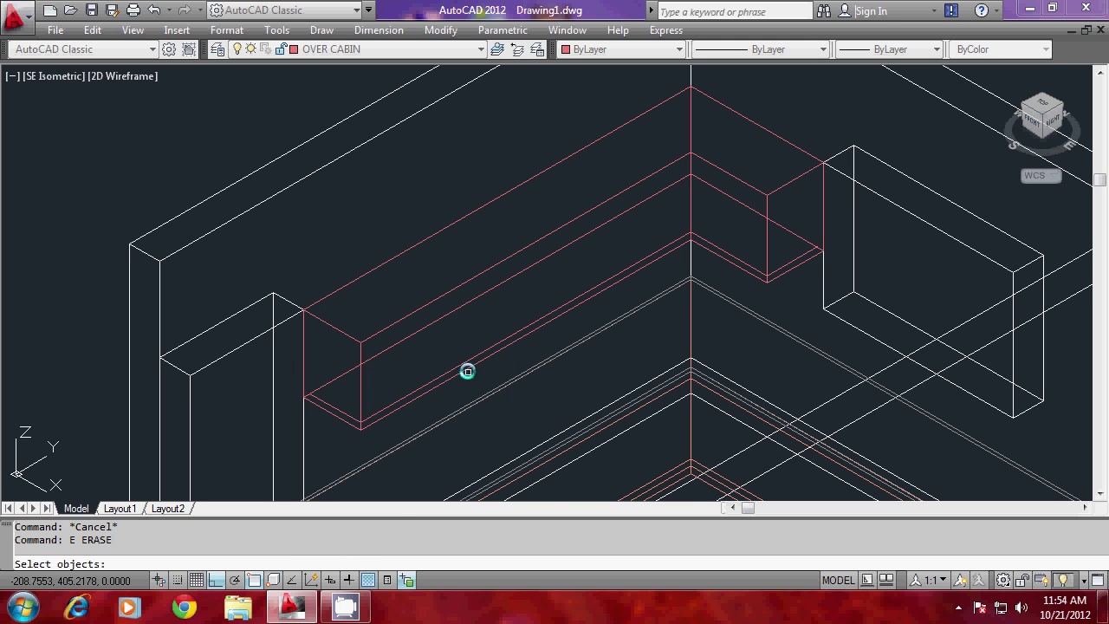
click(468, 369)
key(Escape)
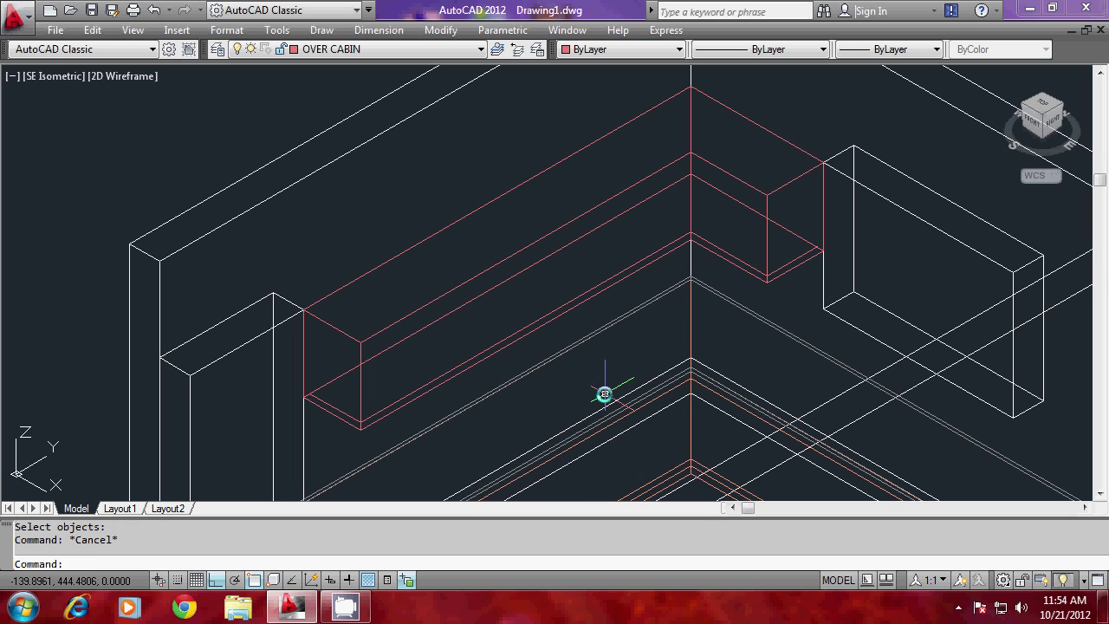
key(Escape)
Step: Give the last offset copy a thickness of 5 with CHPROP
text(ch)
key(Return)
text(l)
key(Return)
key(Return)
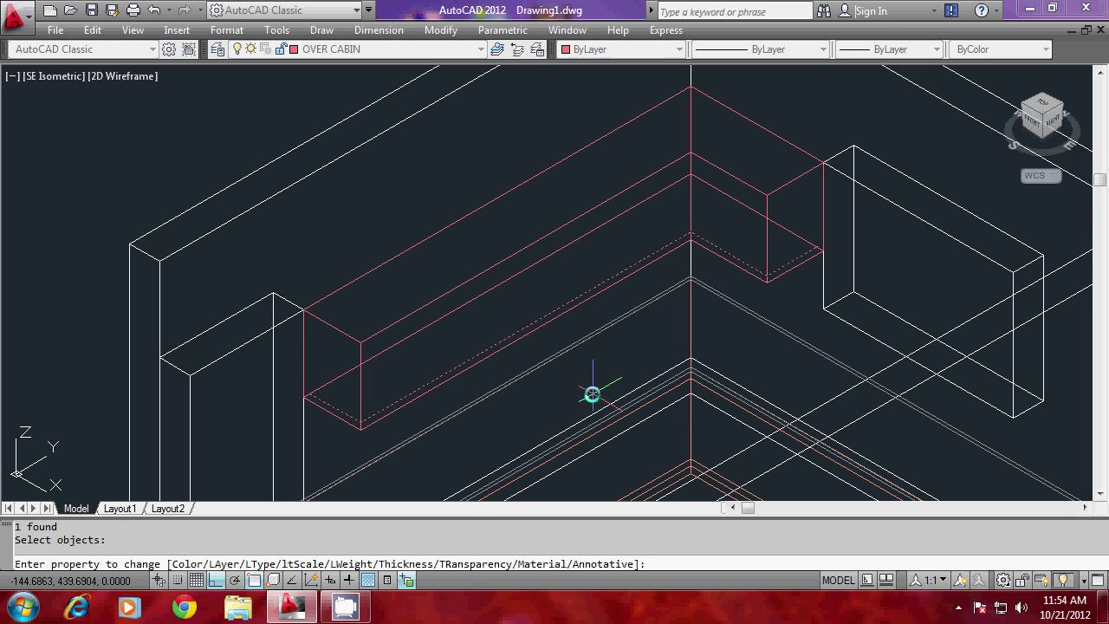
text(t)
key(Return)
text(5)
key(Return)
Step: Check the new strip with HIDE, then REGEN back to wireframe
key(Return)
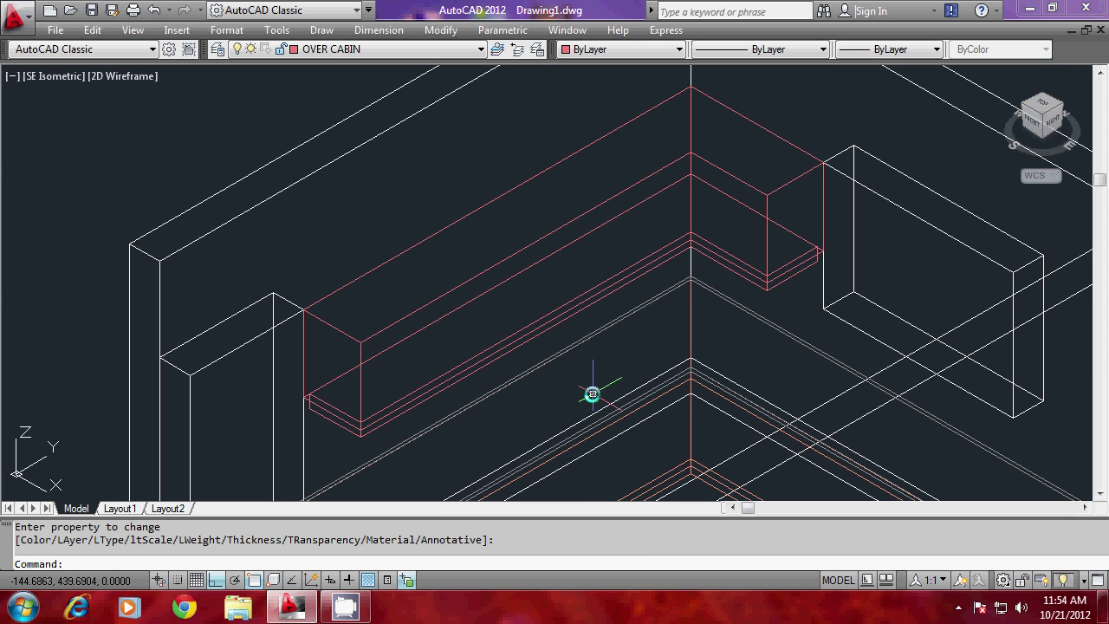
key(Escape)
key(Escape)
text(hi)
key(Return)
text(r)
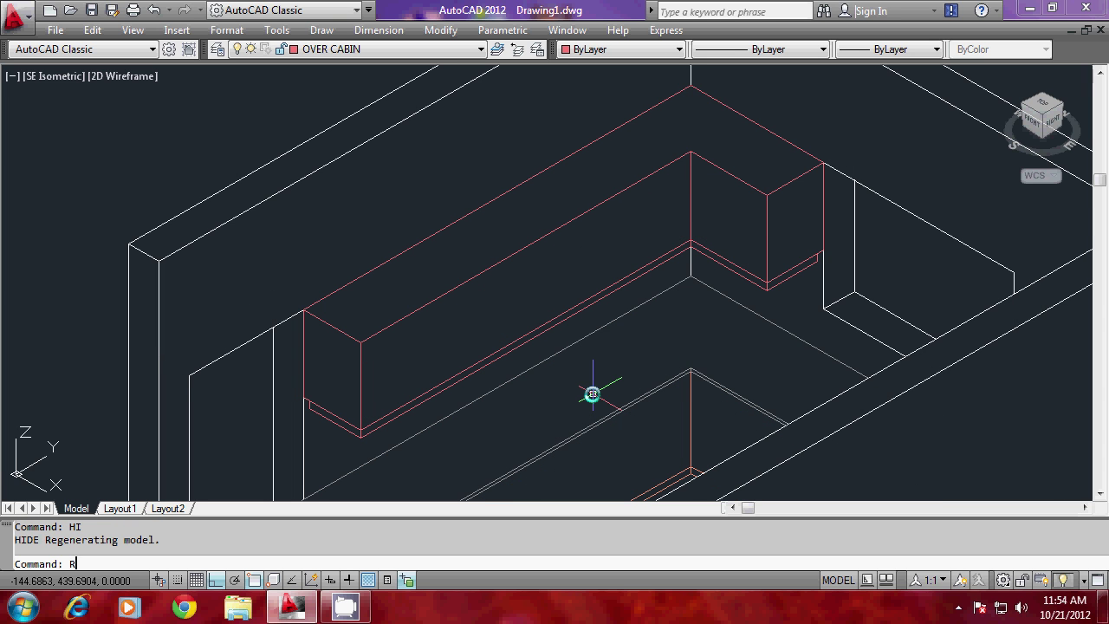
text(e)
key(Return)
key(Escape)
key(Escape)
Step: Zoom in on the base cabin and pick BASE CABIN from the Layers toolbar dropdown
scroll(438, 408, down, 1)
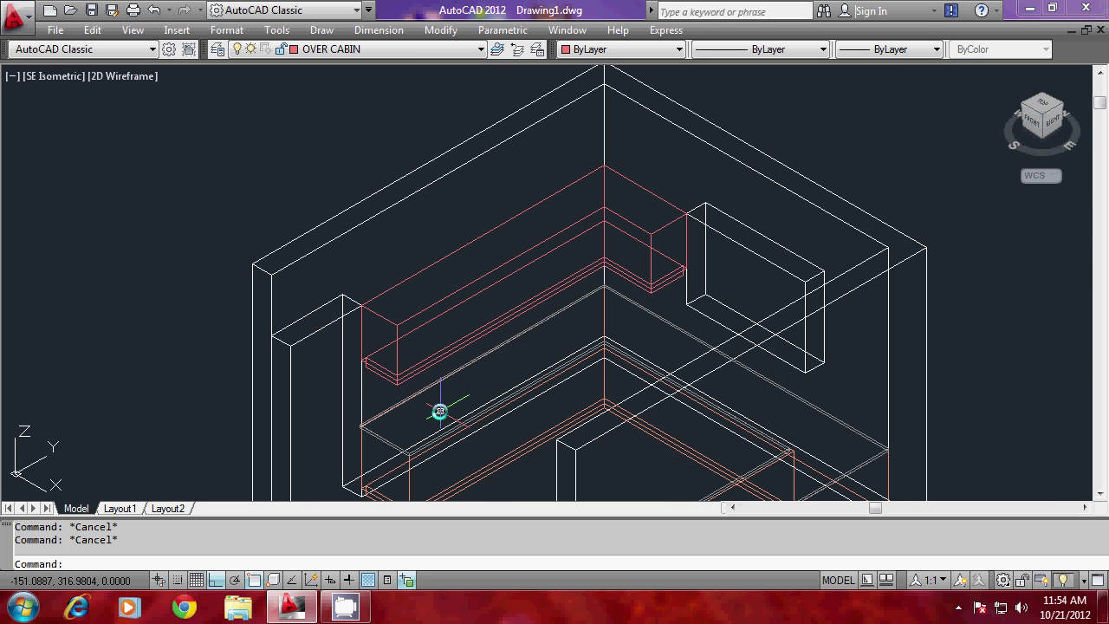
scroll(352, 357, up, 2)
scroll(352, 358, down, 3)
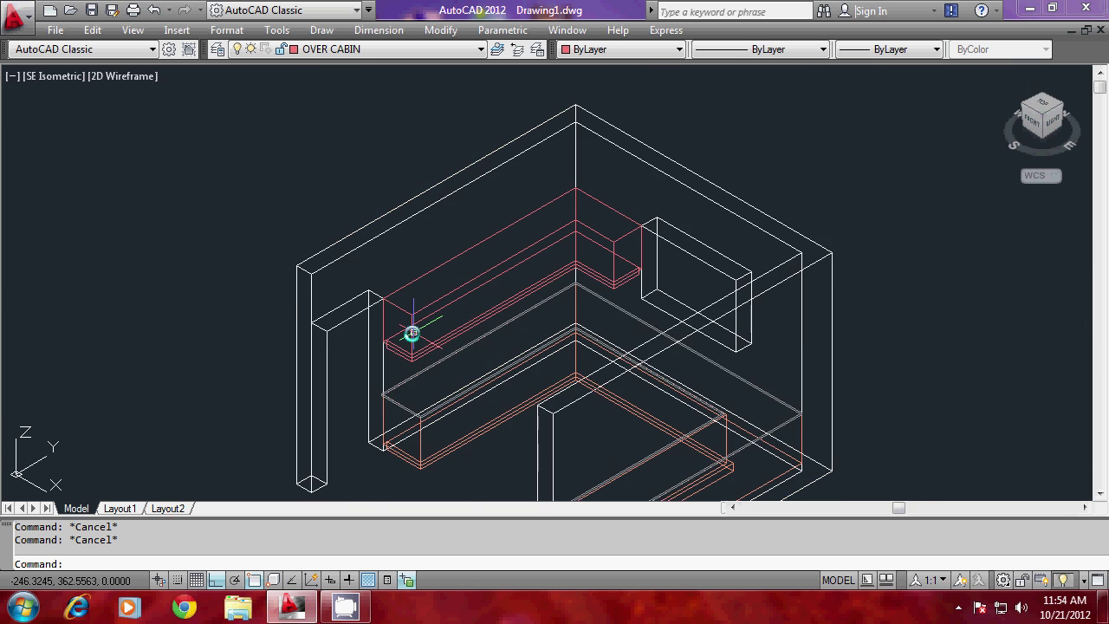
scroll(412, 332, up, 2)
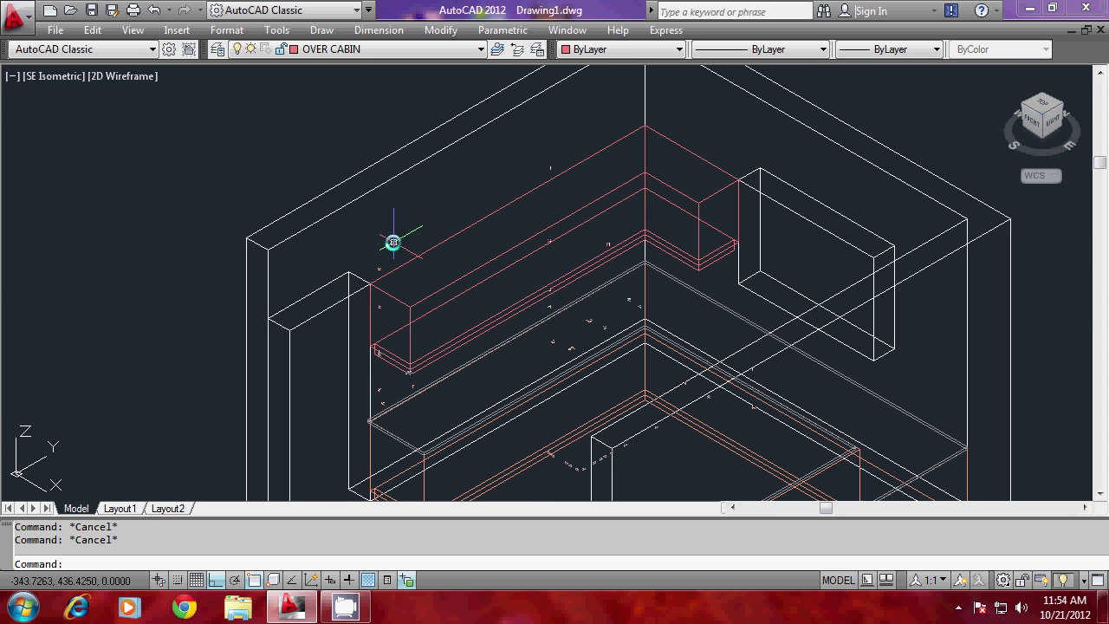
scroll(426, 332, down, 2)
scroll(418, 261, up, 1)
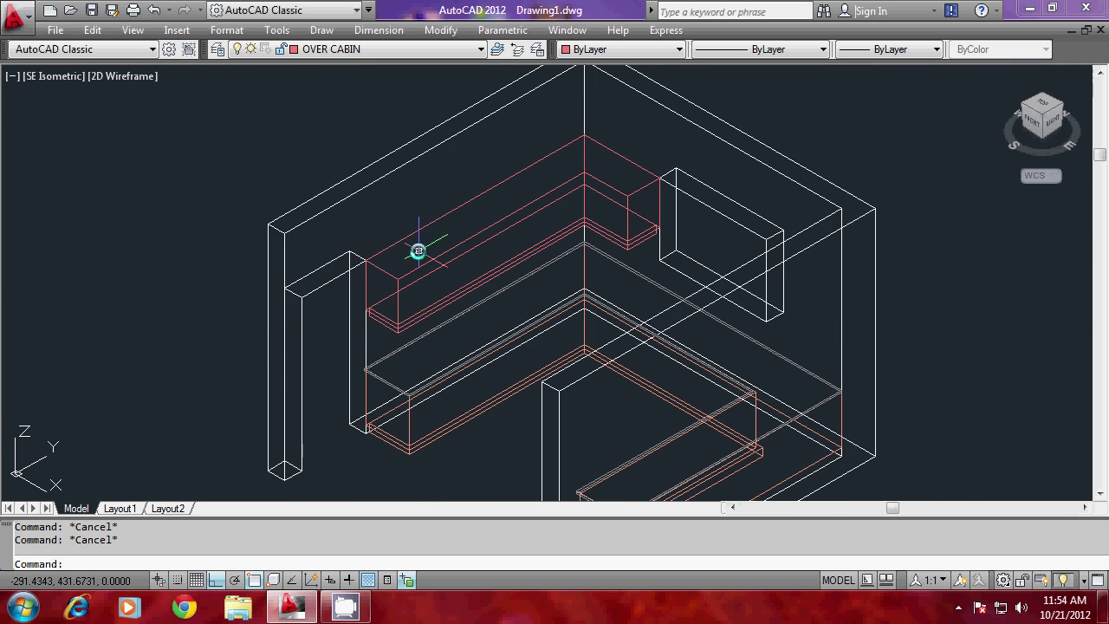
scroll(424, 462, up, 1)
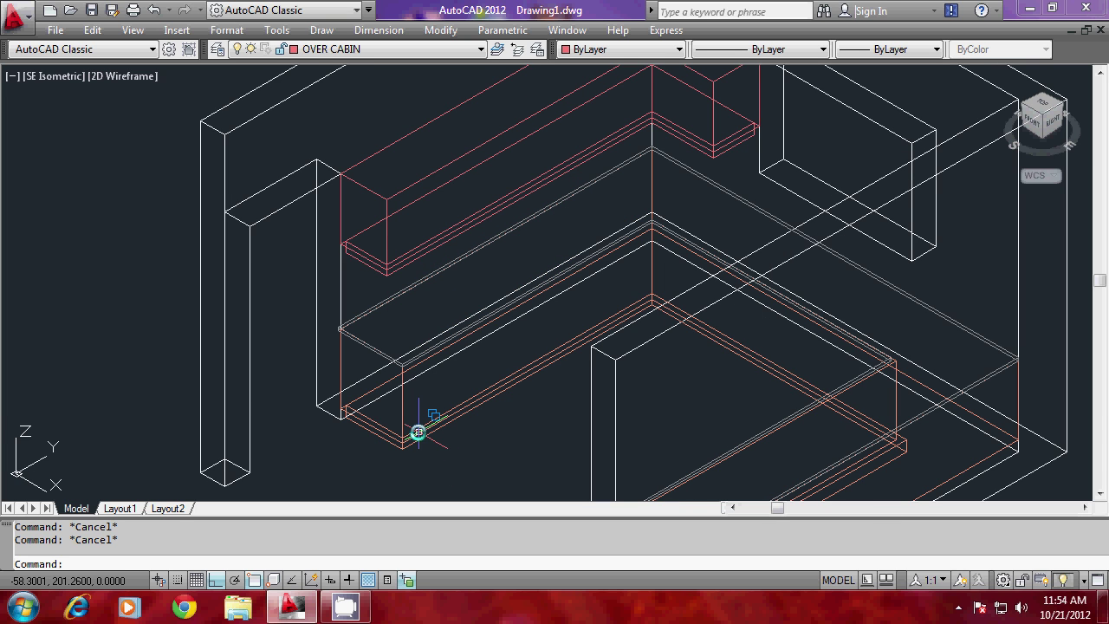
scroll(462, 414, up, 1)
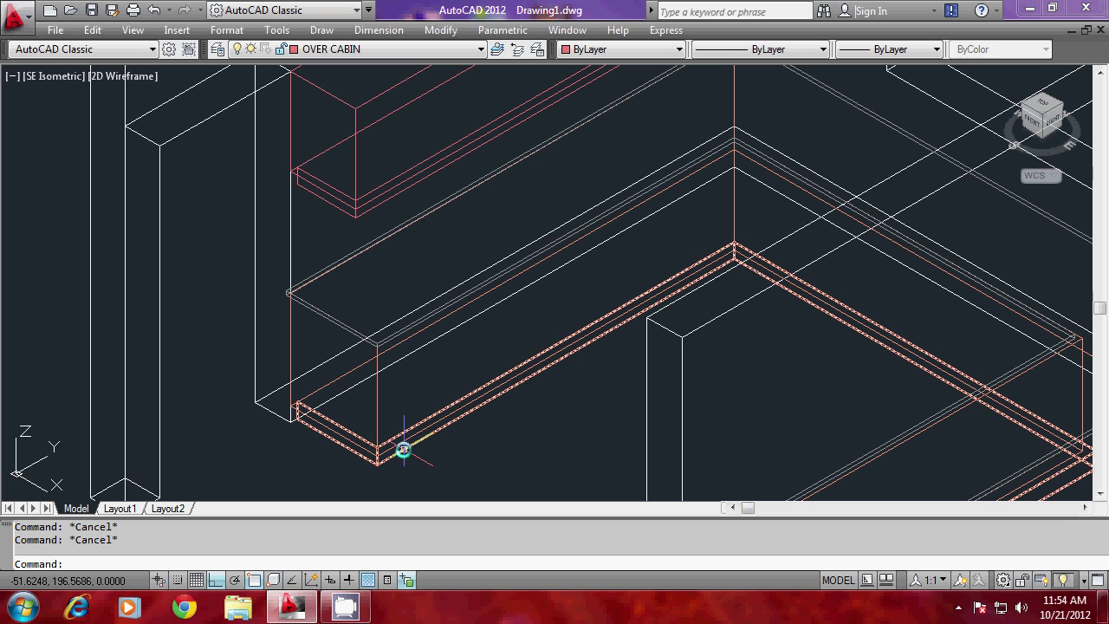
scroll(399, 436, up, 1)
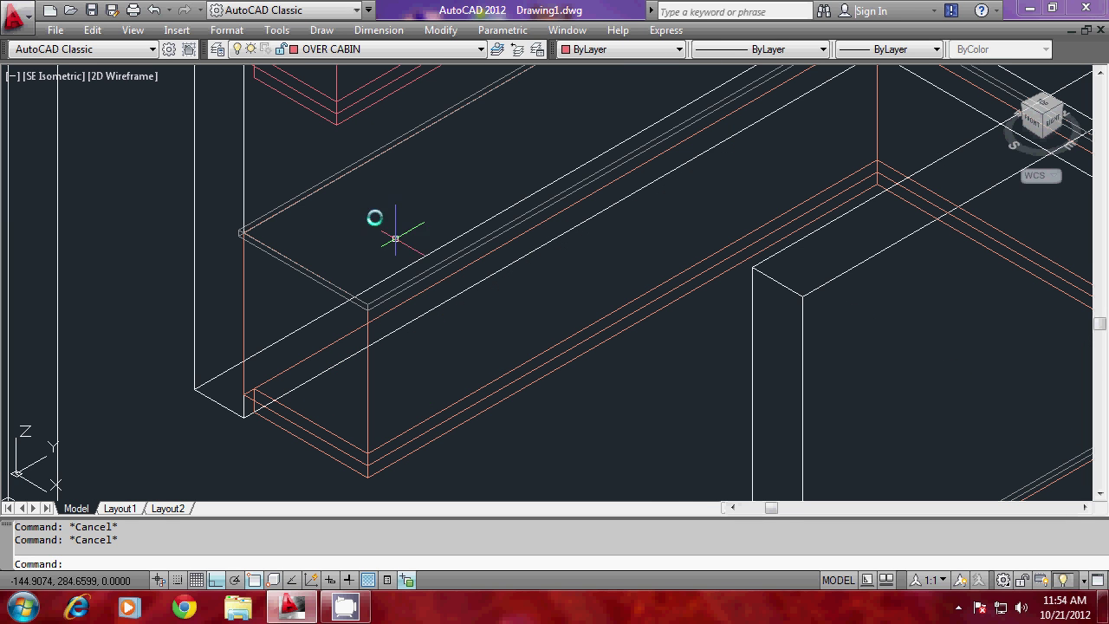
click(408, 50)
click(421, 181)
click(384, 50)
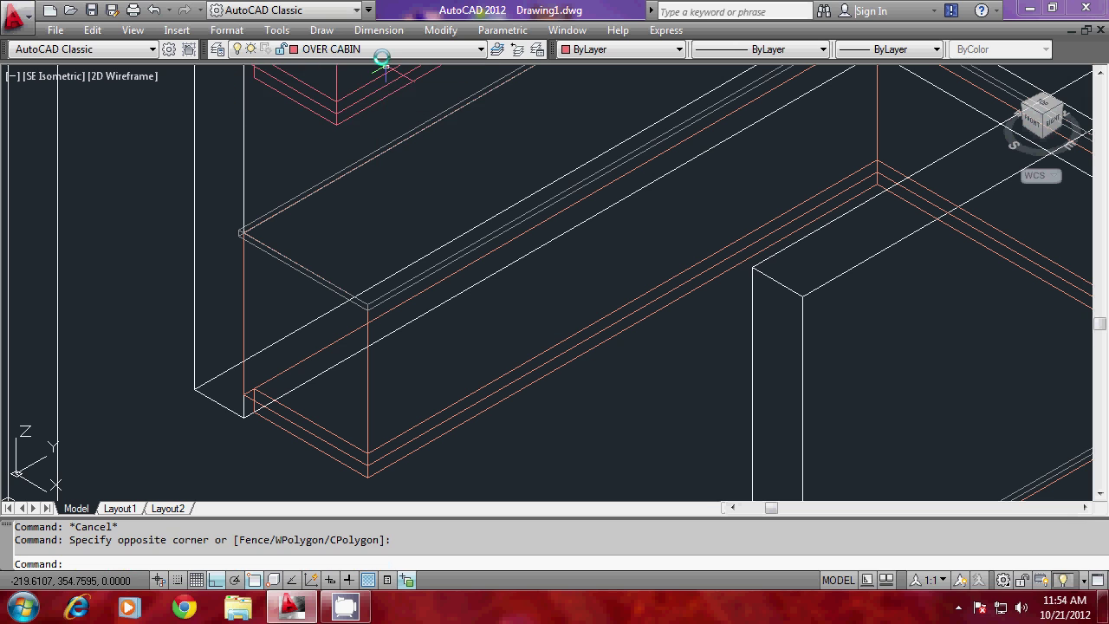
click(343, 79)
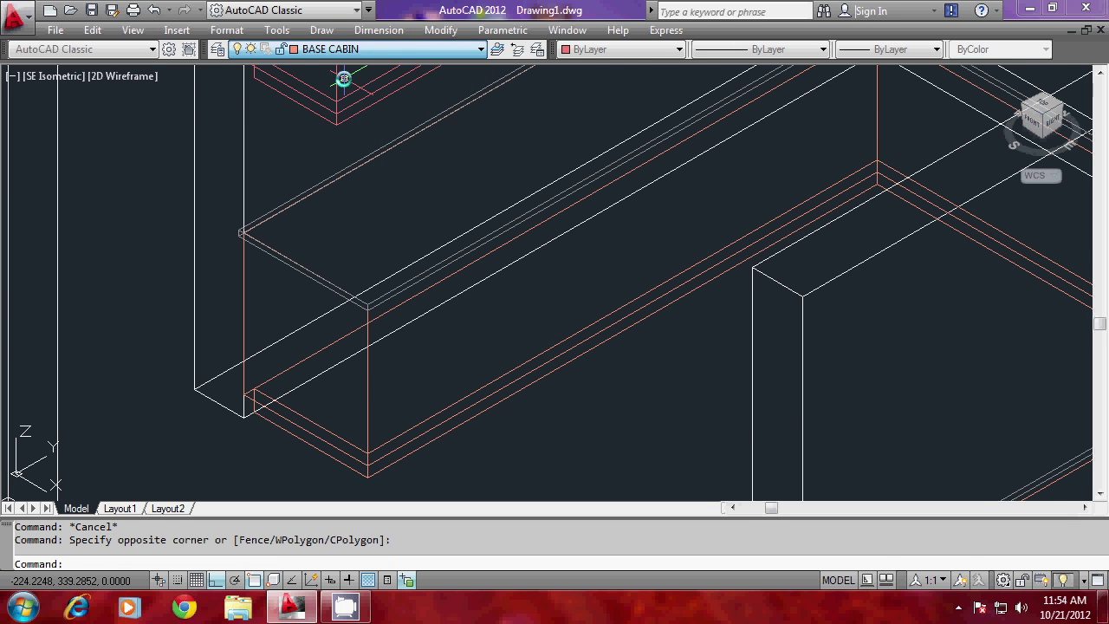
scroll(391, 296, down, 2)
Step: Inspect the base cabin with HIDE, then REGEN back to wireframe
key(Escape)
scroll(391, 389, up, 2)
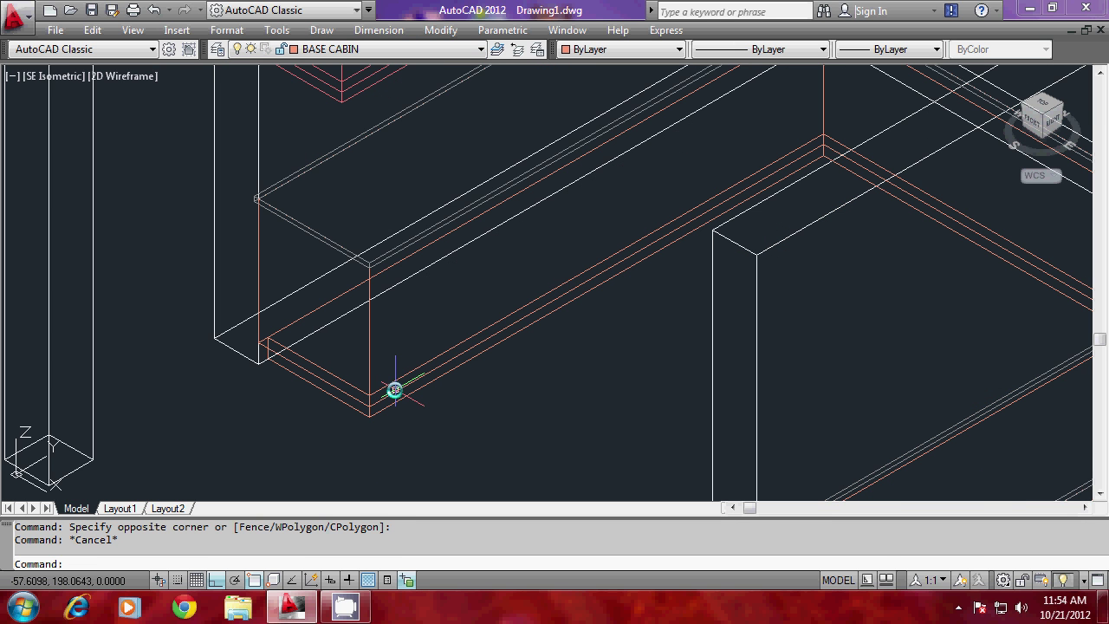
text(hi)
key(Return)
text(RE)
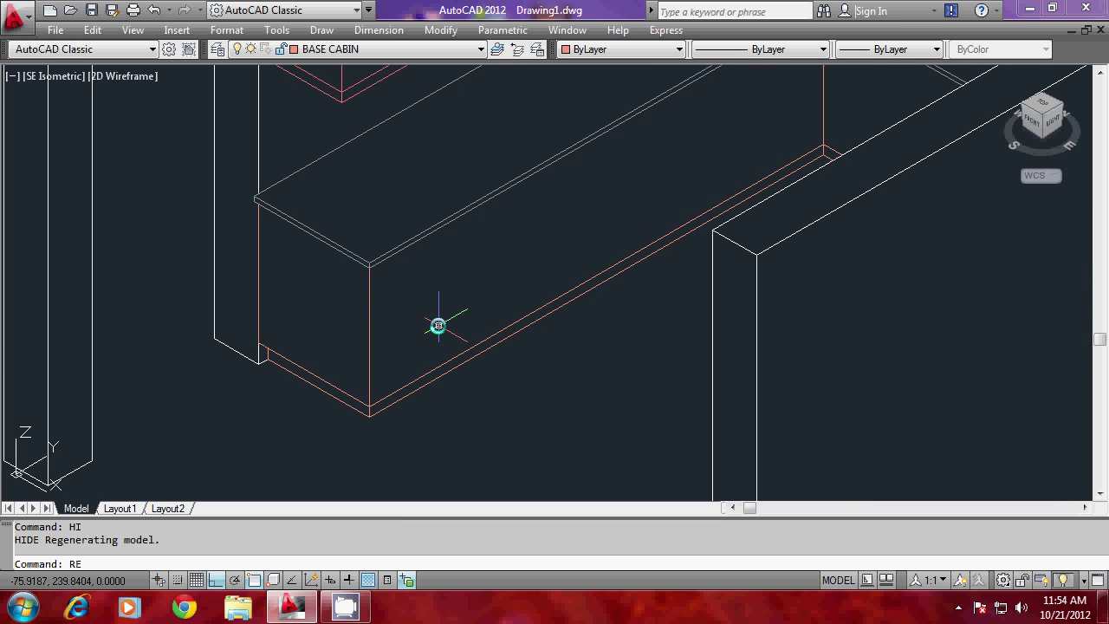
key(Return)
key(Escape)
key(Escape)
Step: Define a 3-point UCS: origin at the front corner, X along the front edge, Y upward
text(UCS)
key(Return)
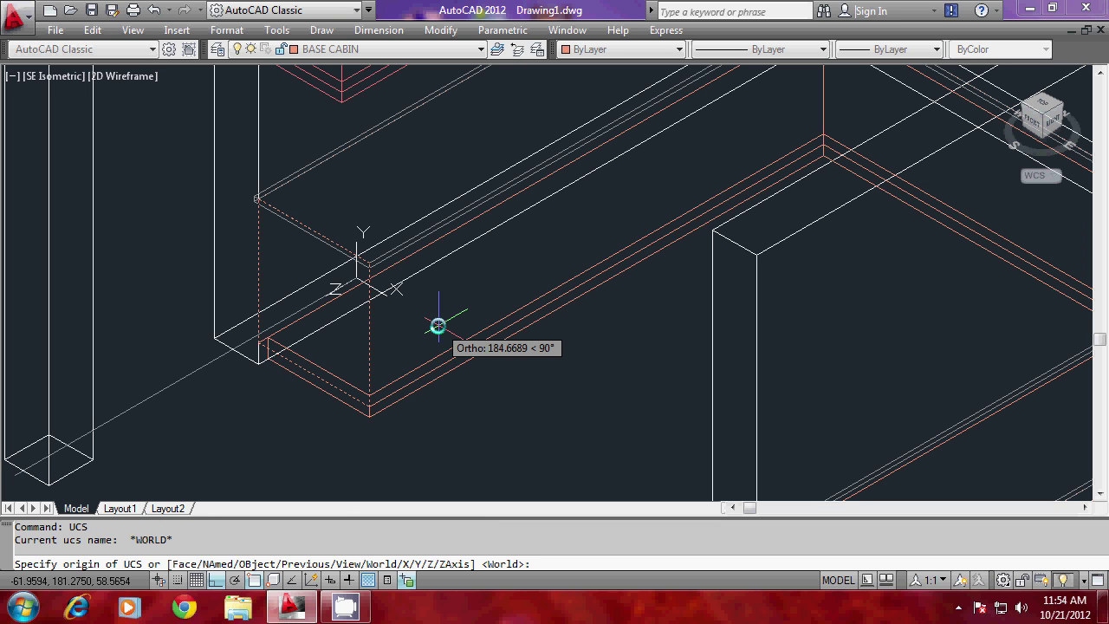
text(3)
key(Return)
scroll(408, 413, up, 3)
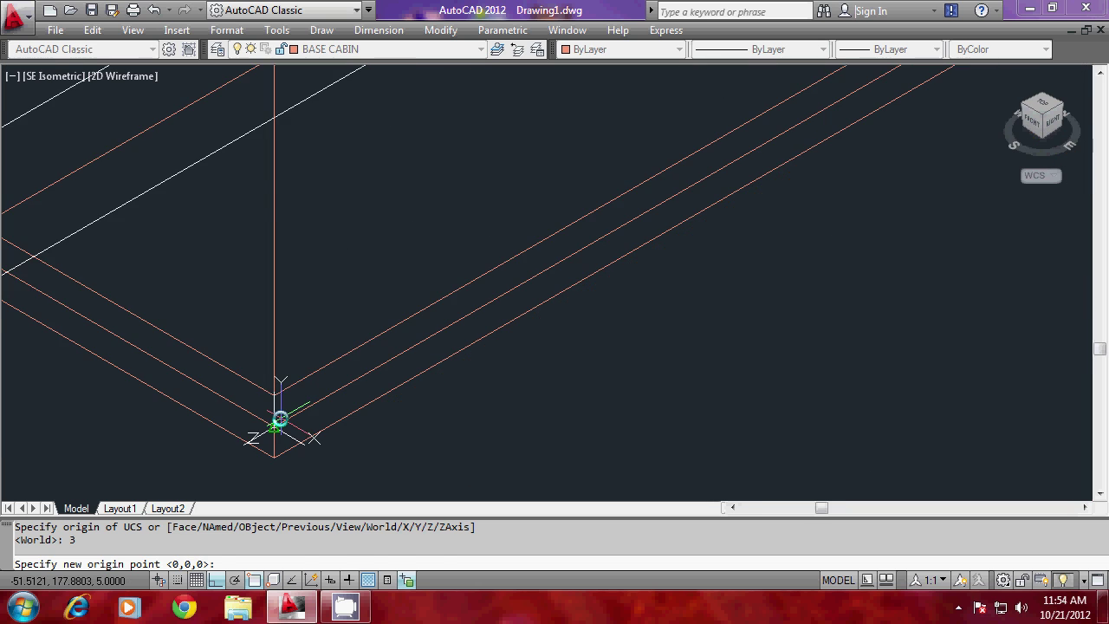
click(280, 420)
scroll(263, 452, down, 2)
scroll(264, 451, down, 2)
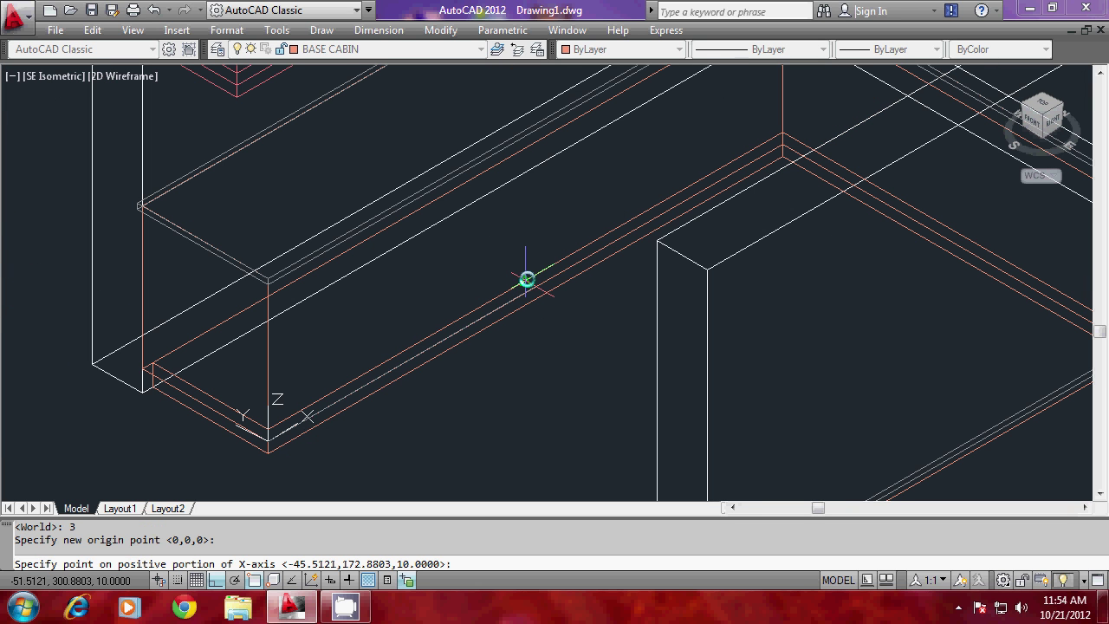
scroll(514, 306, up, 2)
click(514, 306)
scroll(514, 306, down, 2)
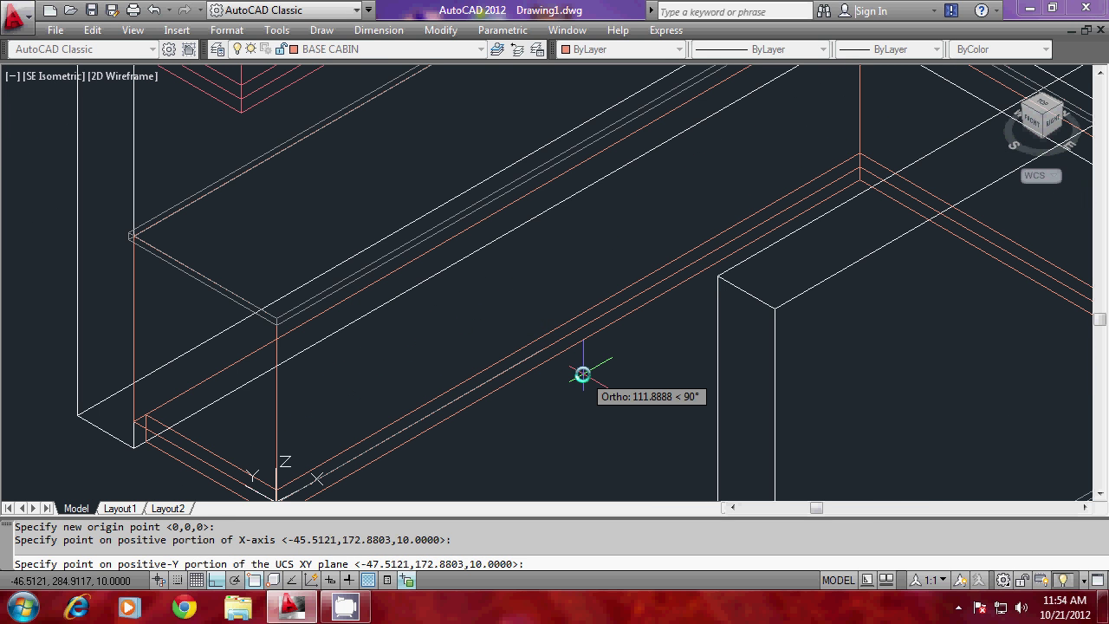
click(283, 384)
scroll(376, 389, down, 2)
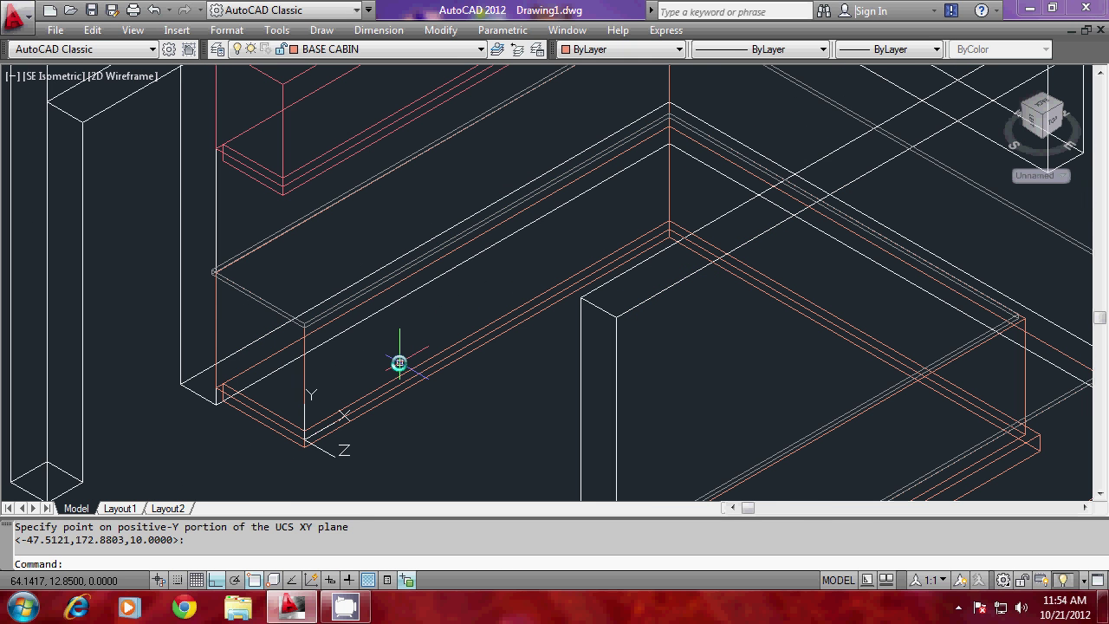
scroll(401, 364, up, 1)
key(Escape)
key(Escape)
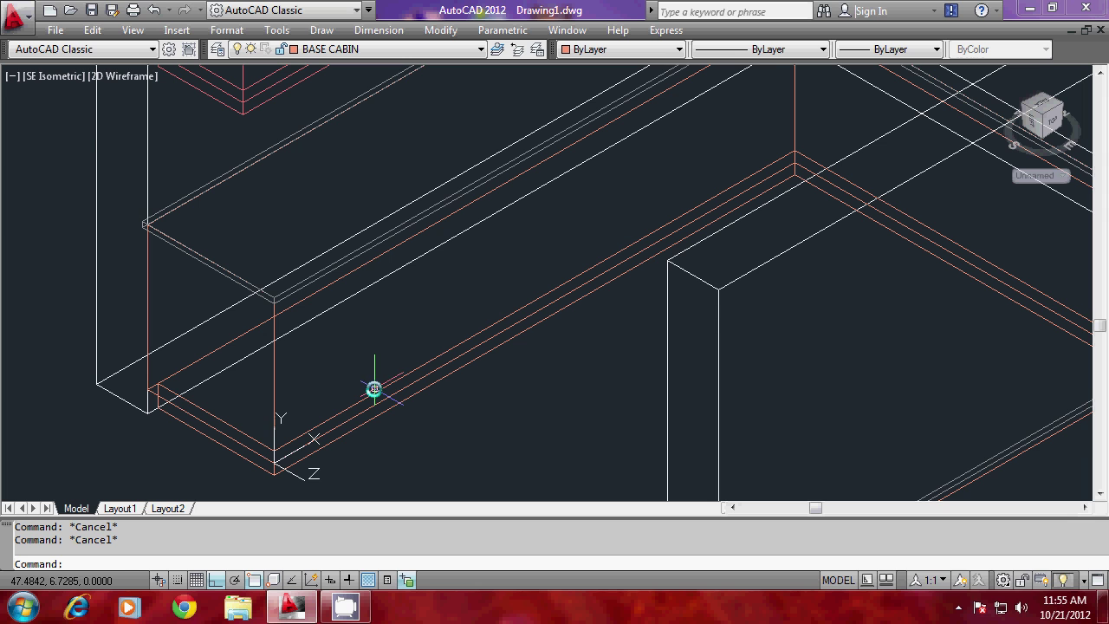
Step: Make BASE CABIN the current layer and freeze layer 0 to hide the walls
scroll(373, 389, down, 2)
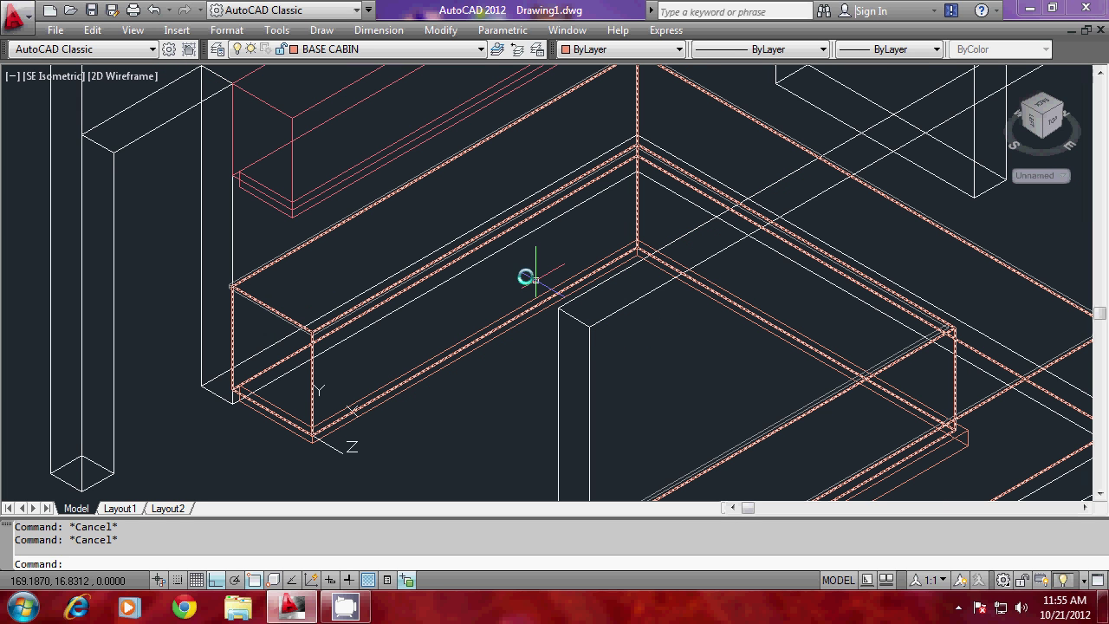
scroll(589, 315, down, 2)
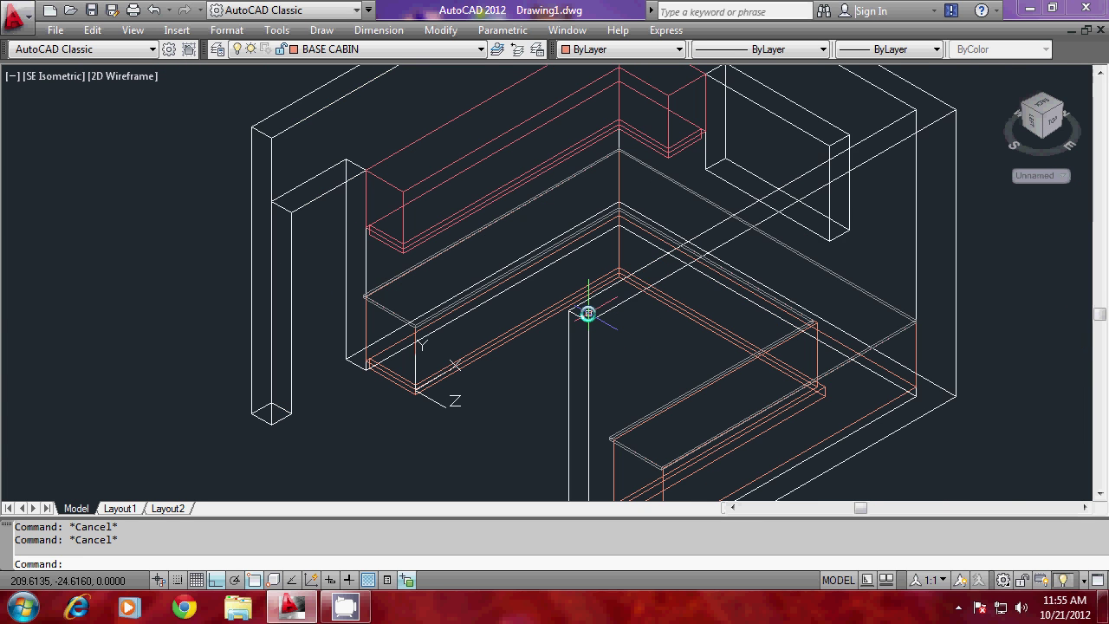
scroll(564, 317, up, 2)
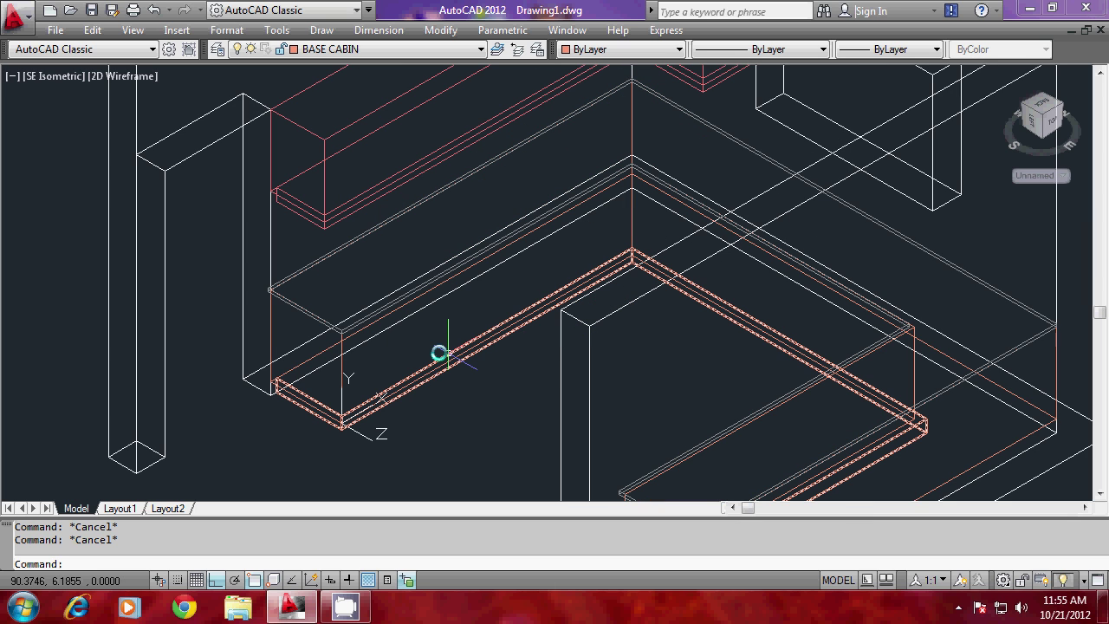
click(386, 48)
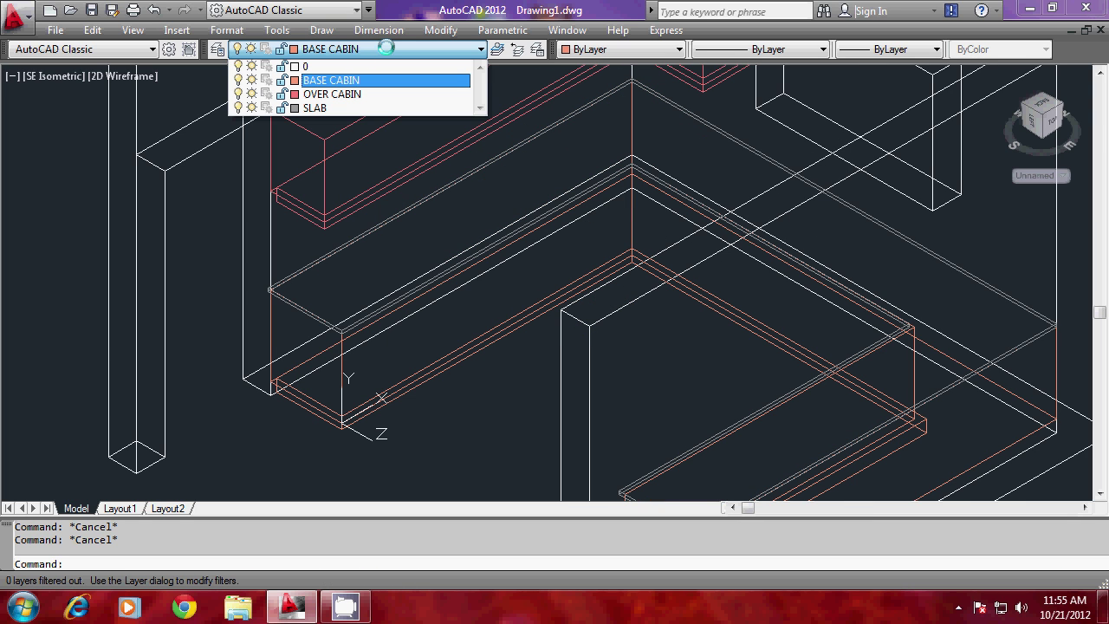
click(305, 66)
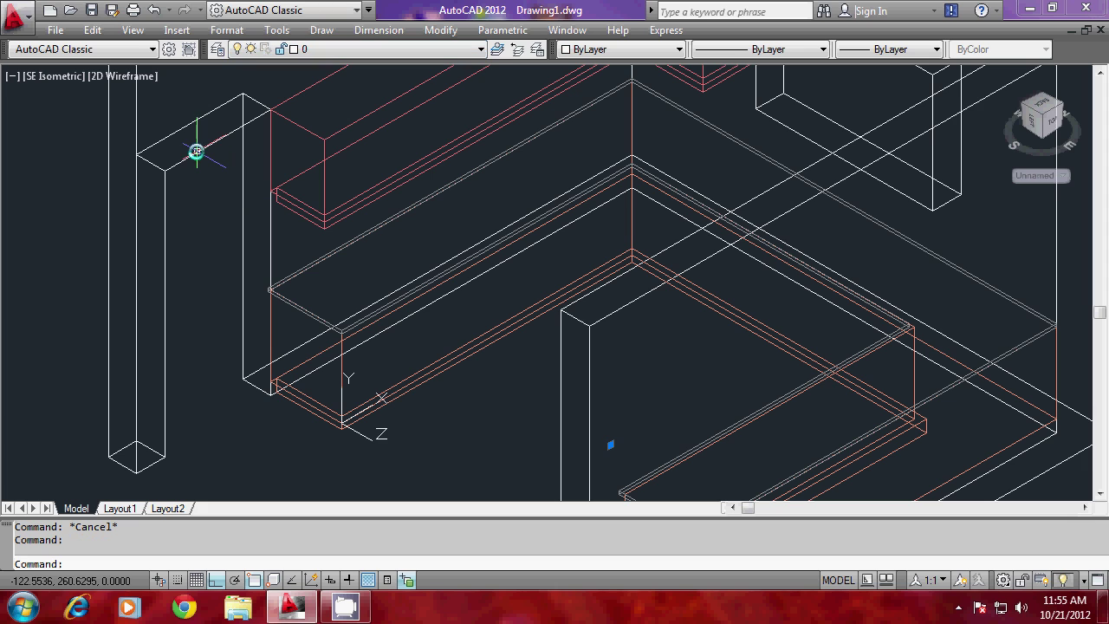
click(347, 48)
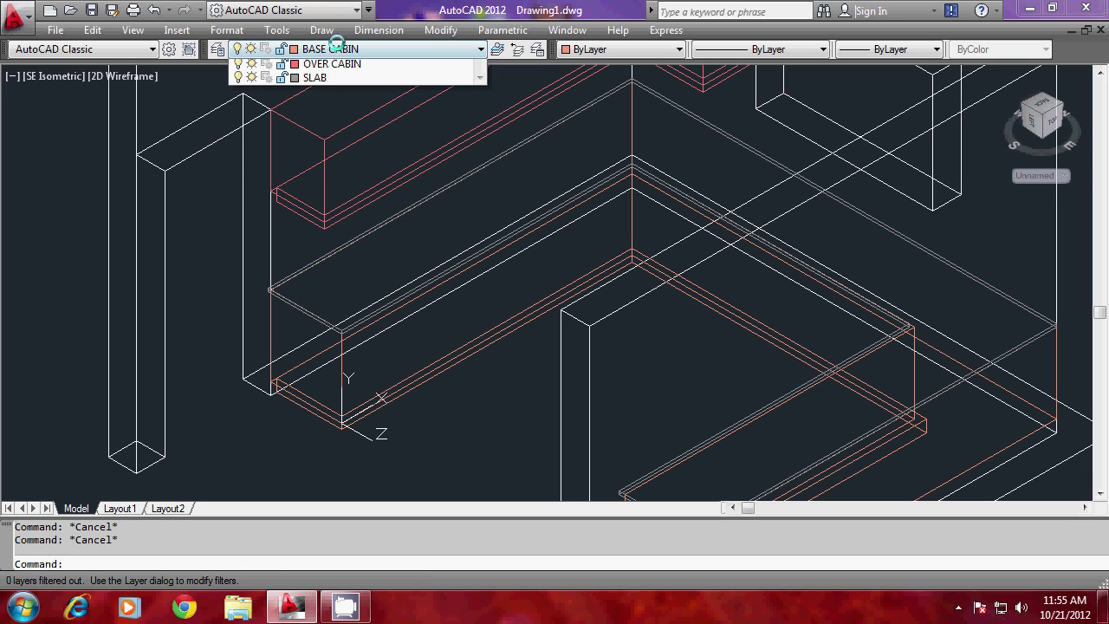
click(250, 66)
click(224, 221)
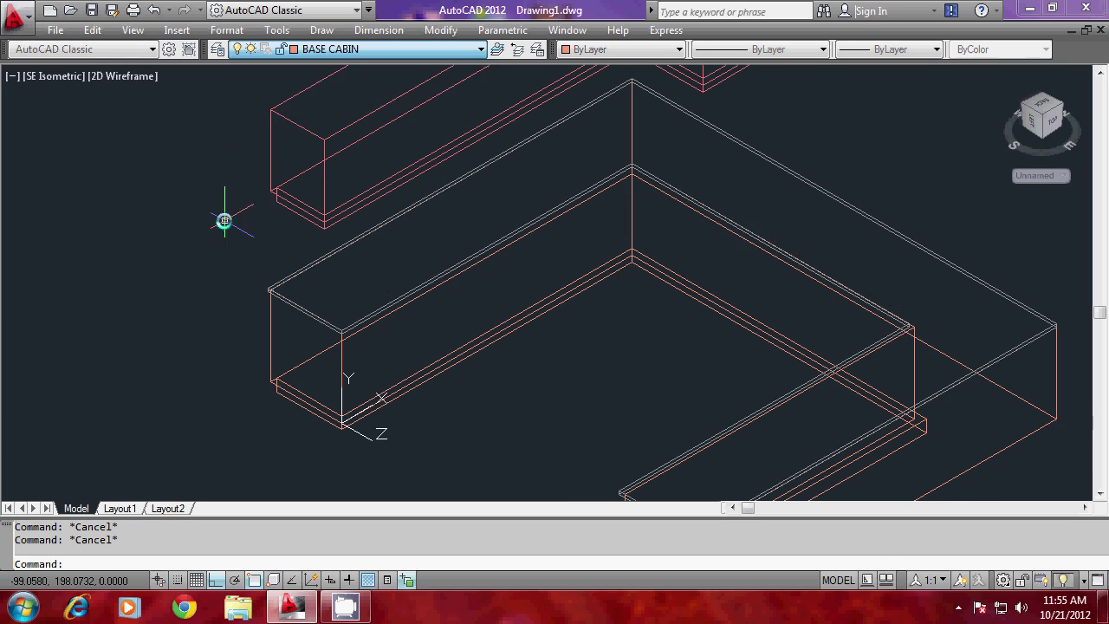
Step: Run HI (HIDE) to remove the base cabin's hidden back lines
scroll(354, 372, down, 4)
scroll(383, 355, up, 4)
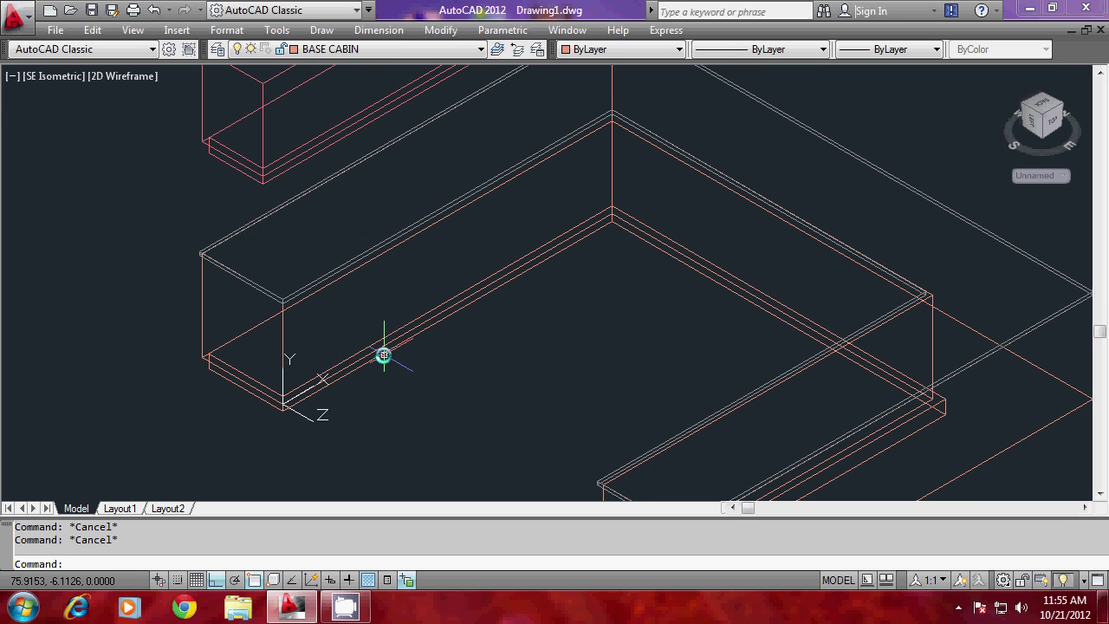
scroll(364, 354, down, 1)
text(HI)
key(Return)
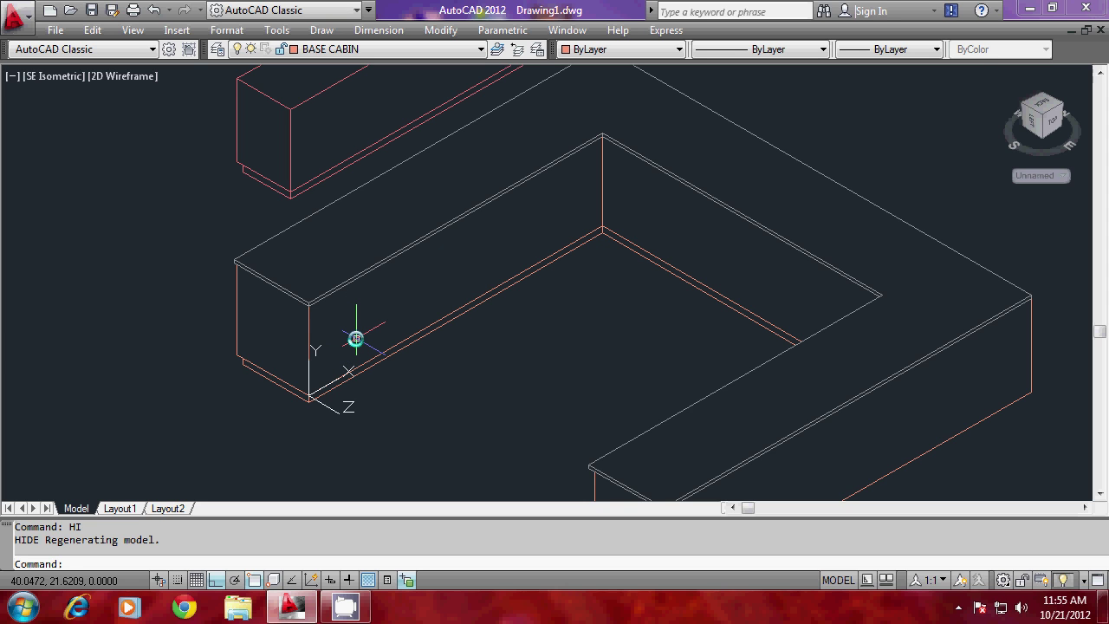
key(Escape)
text(RE)
key(alt+space)
Step: Regenerate the model with RE to return it to full wireframe
key(Escape)
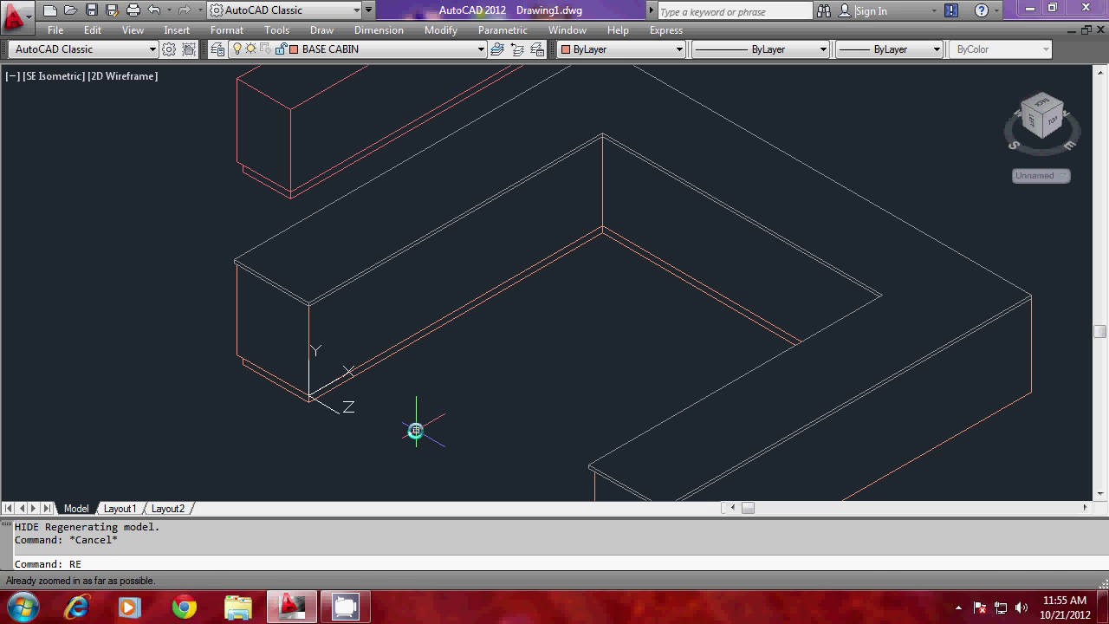
text(RE)
key(Return)
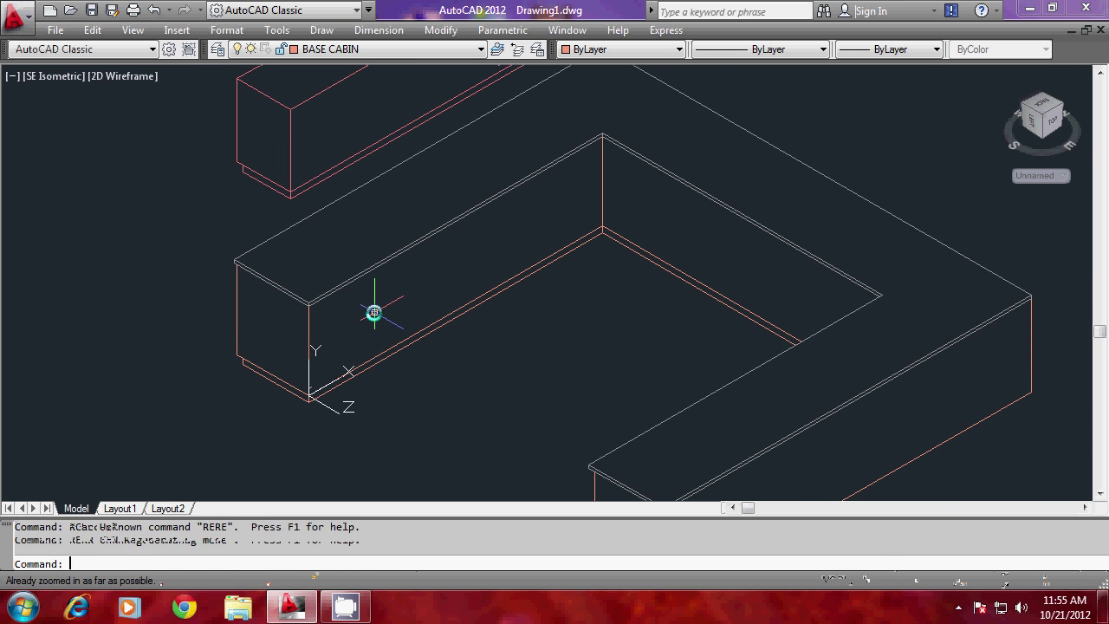
key(Escape)
text(RE)
key(Return)
scroll(375, 316, up, 2)
scroll(361, 353, down, 1)
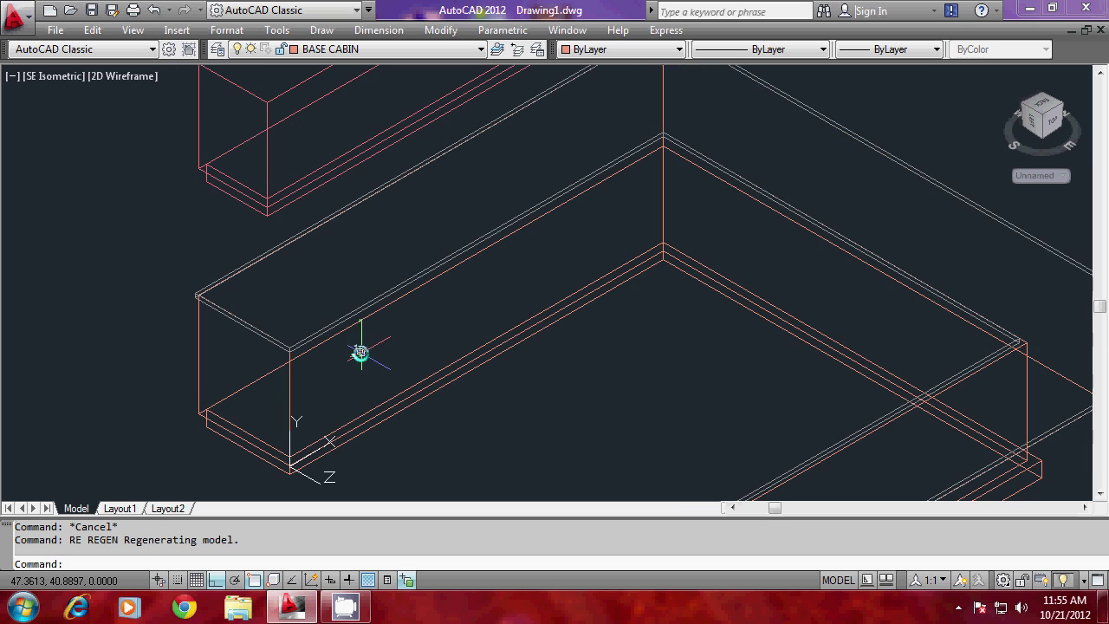
Step: Measure the front edge with DIST as 246 and compute 246 / 5 = 49.2
text(DIST)
key(Return)
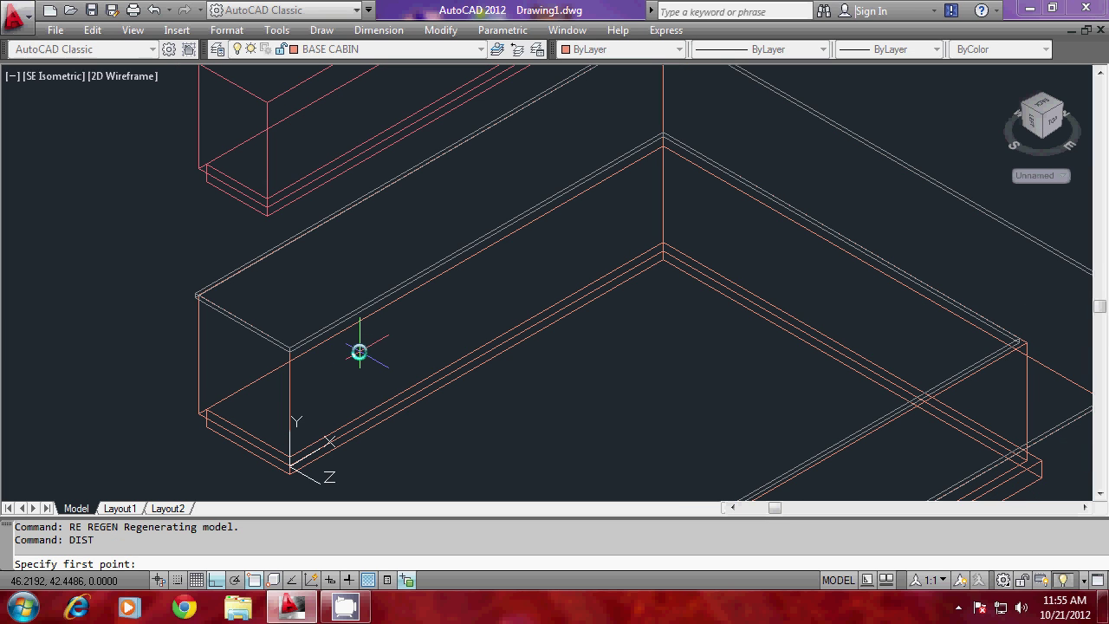
click(289, 466)
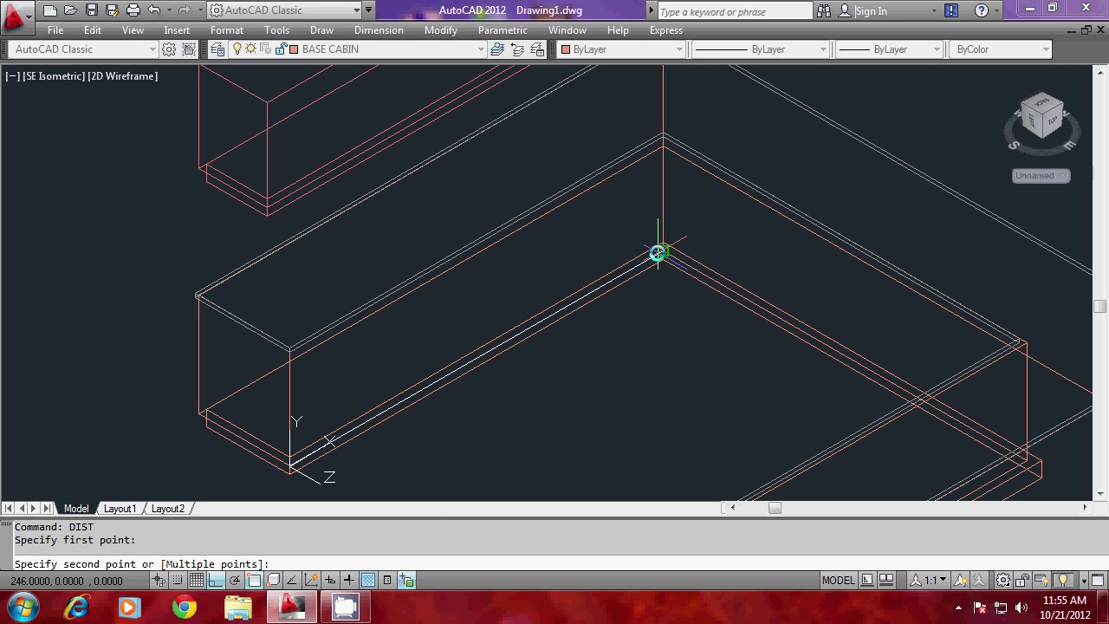
click(658, 252)
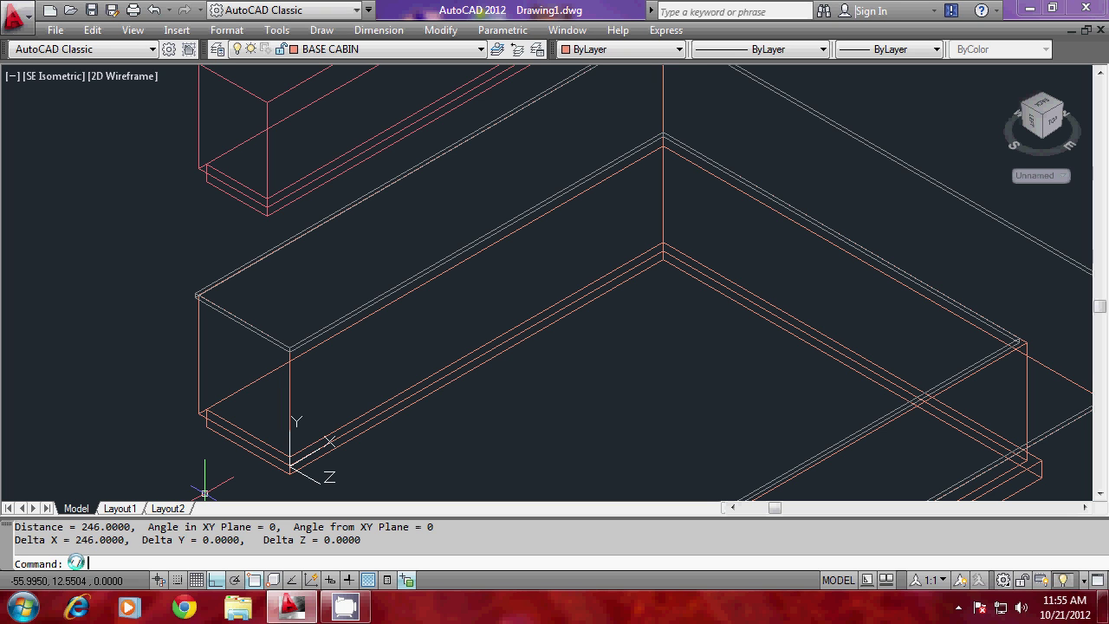
text(246.0 5.0))
key(Return)
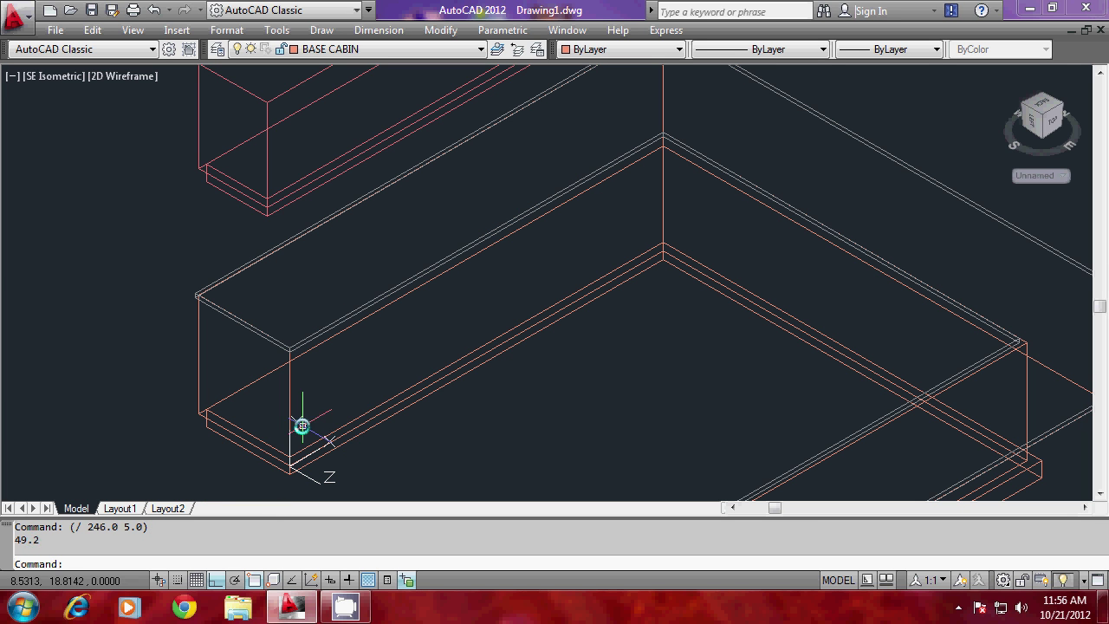
key(Escape)
key(Escape)
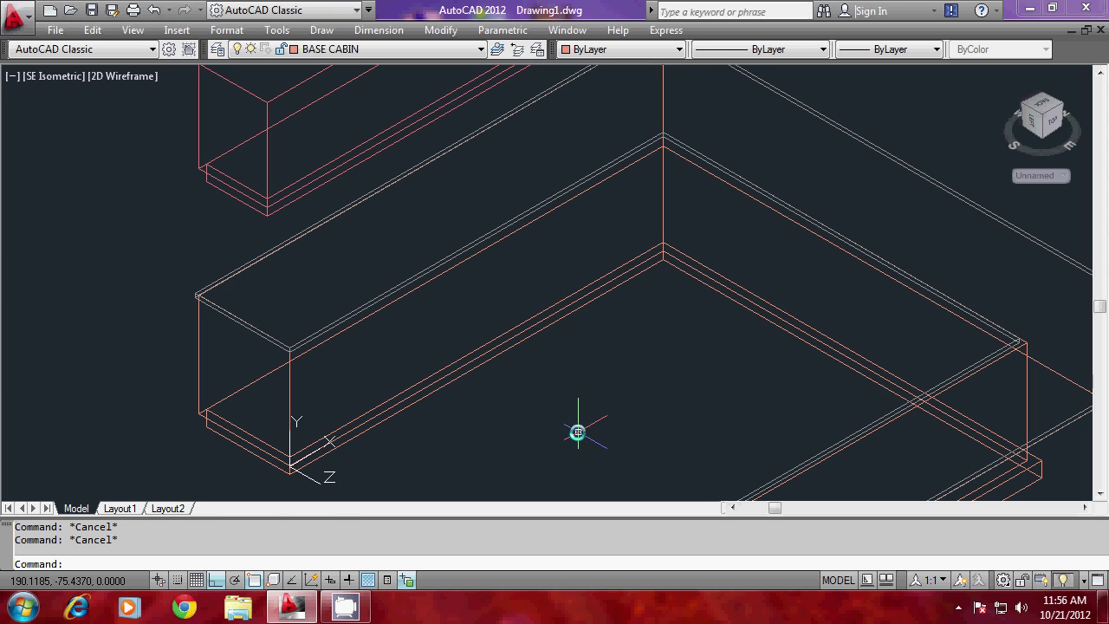
Step: Trace a polyline from the front-left corner to the far corner of the 246-unit front edge
text(PL)
key(Return)
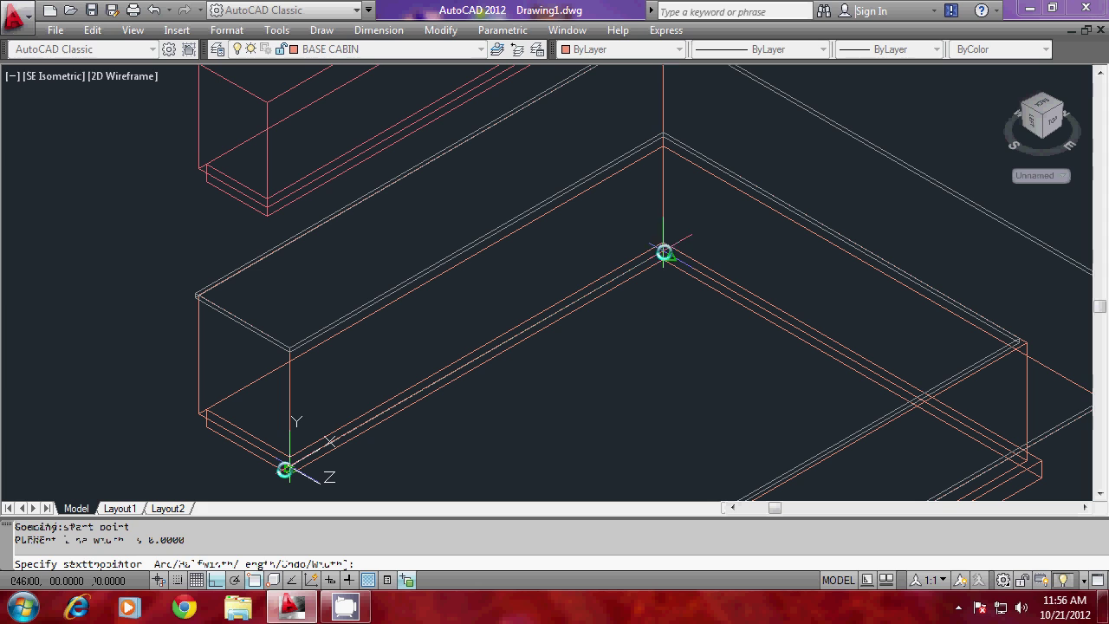
click(286, 469)
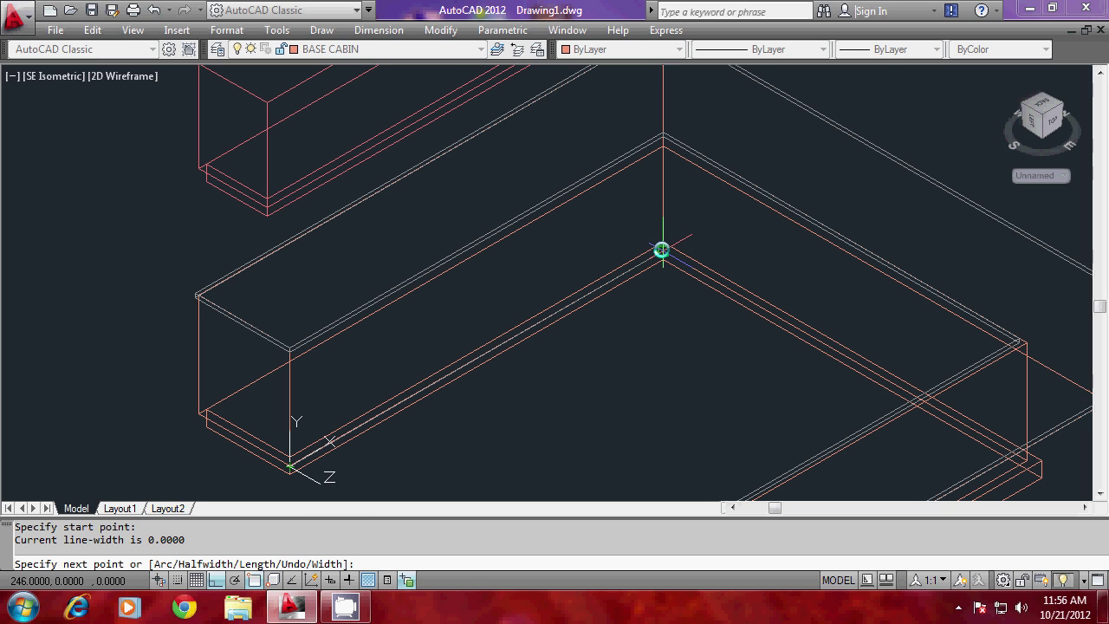
click(661, 251)
key(Return)
Step: Cancel the started DIVIDE and ERASE commands, then toggle hidden lines back to full wireframe
text(DIVID)
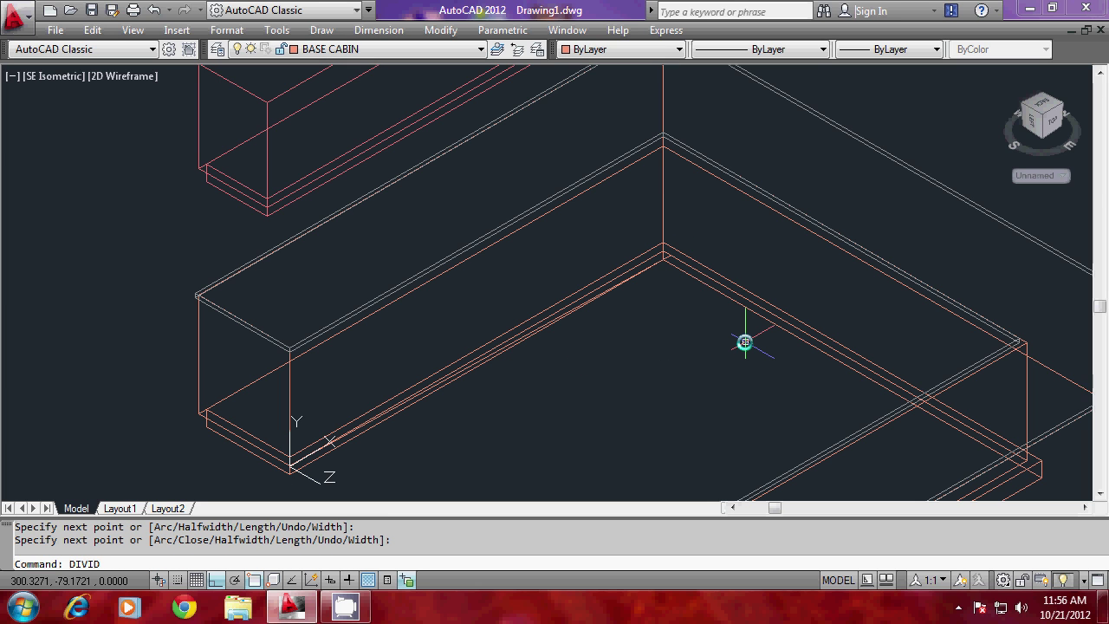
text(e)
key(Return)
key(Escape)
text(e)
key(Return)
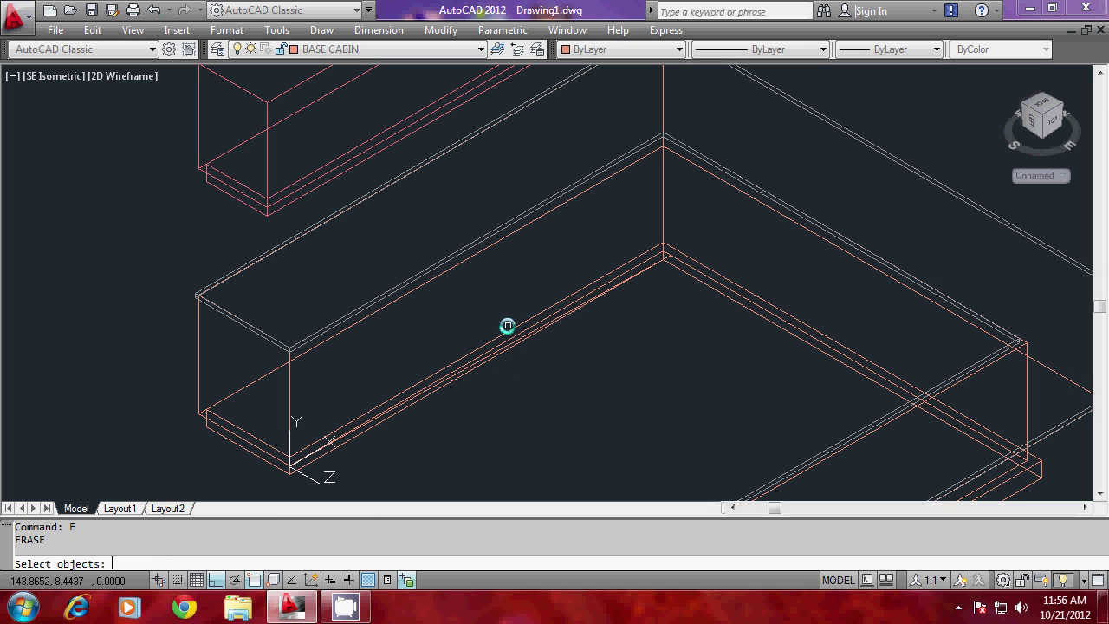
key(Escape)
key(Escape)
key(Escape)
text(HI)
key(Return)
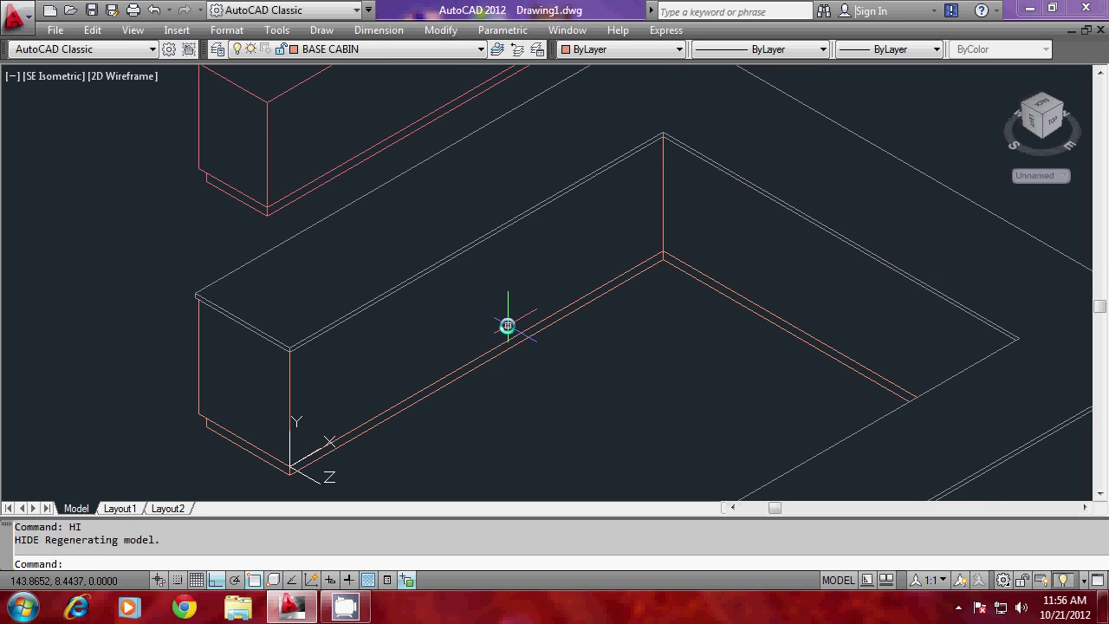
key(Escape)
key(Escape)
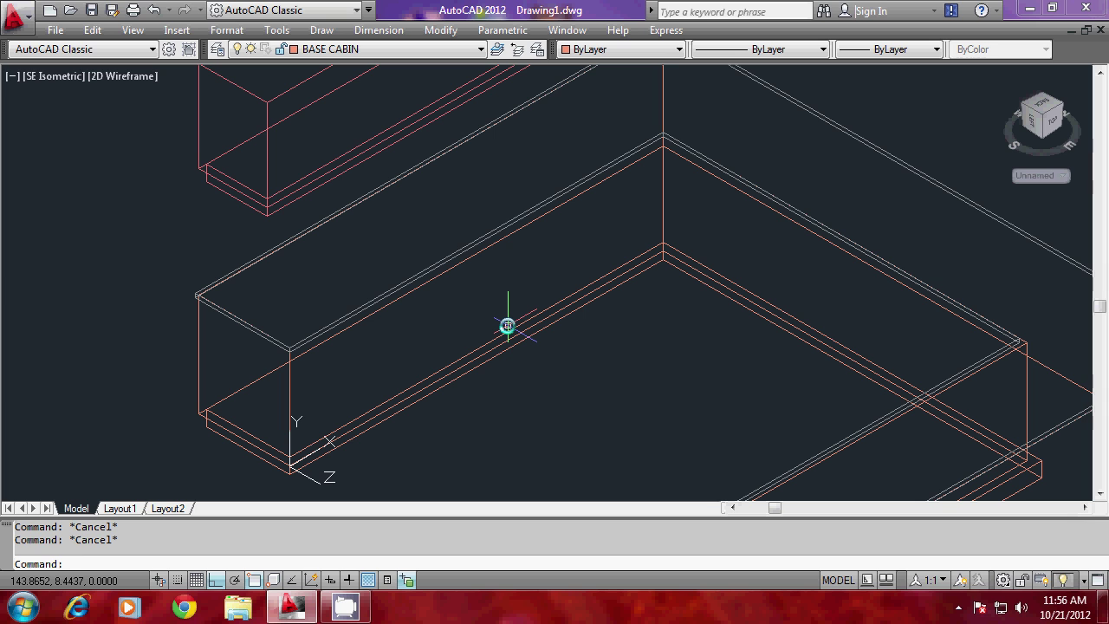
Step: Orbit the model to a new viewing angle of the base cabin
text(ORBIT)
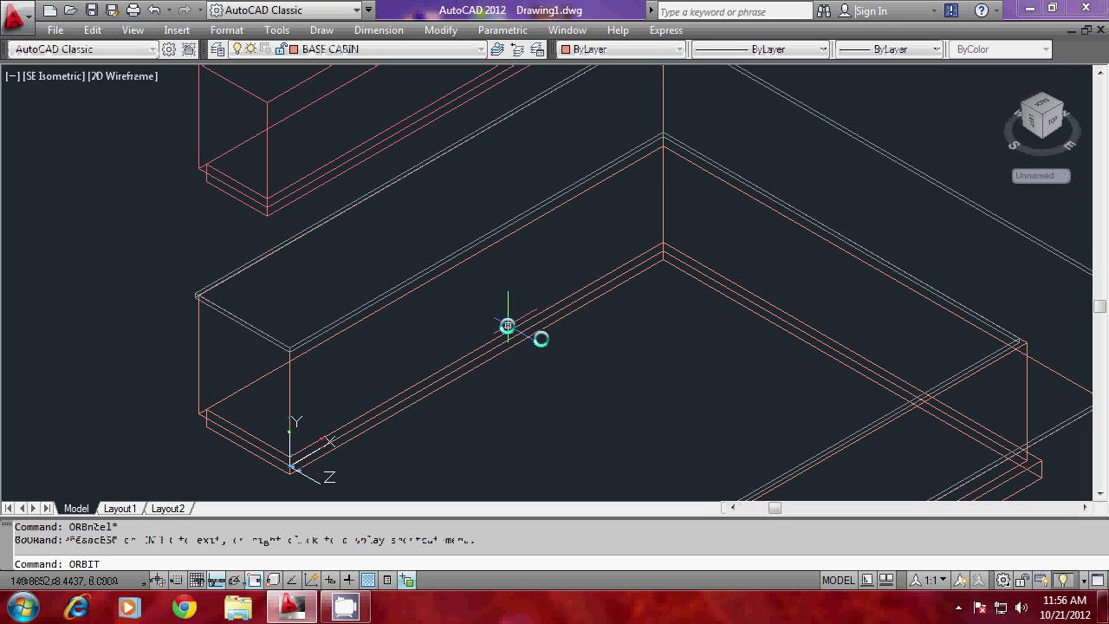
key(Return)
drag(551, 352, 540, 325)
right_click(576, 326)
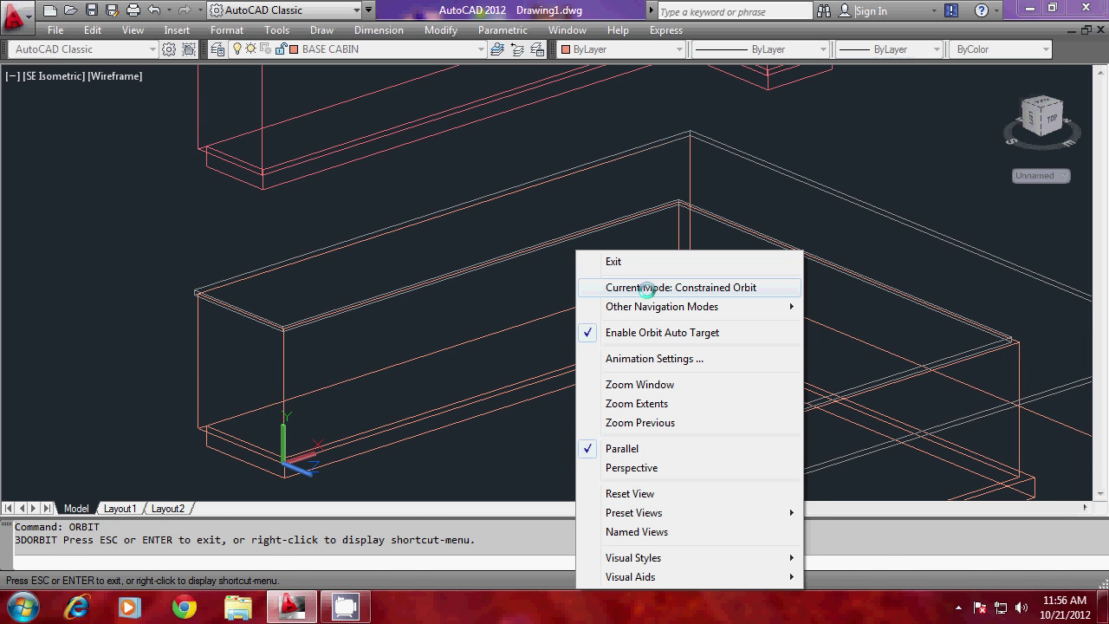
click(598, 261)
scroll(350, 459, up, 6)
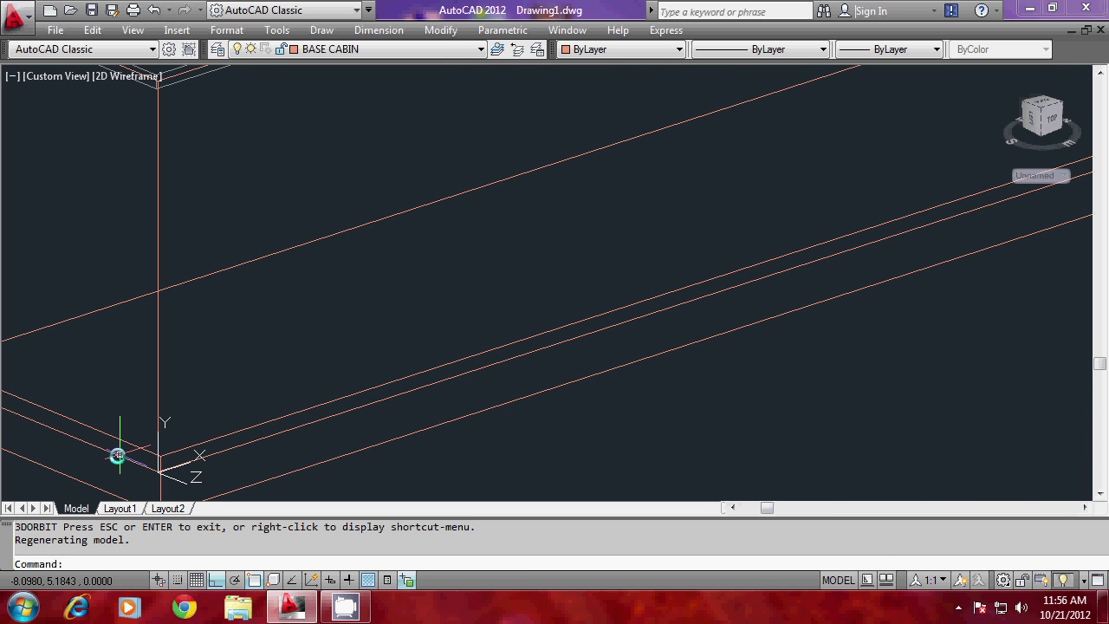
scroll(228, 384, up, 5)
key(Escape)
key(Escape)
Step: Retrace a polyline along the front edge, ending at the cabin corner 246, 0, 0
text(P)
scroll(212, 384, down, 2)
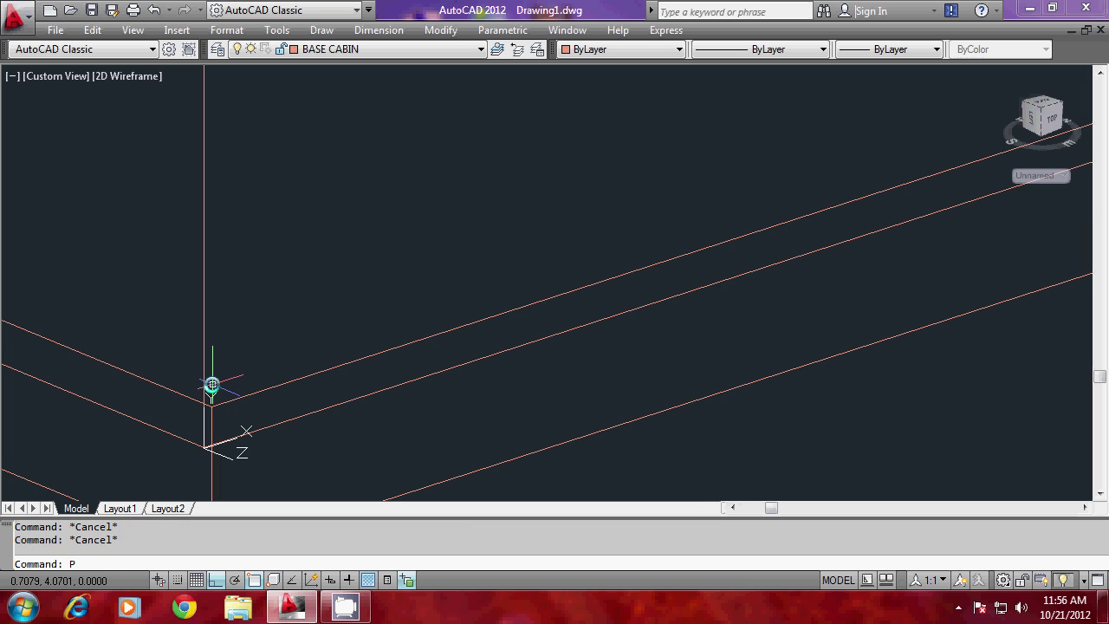
text(L)
key(Return)
click(177, 472)
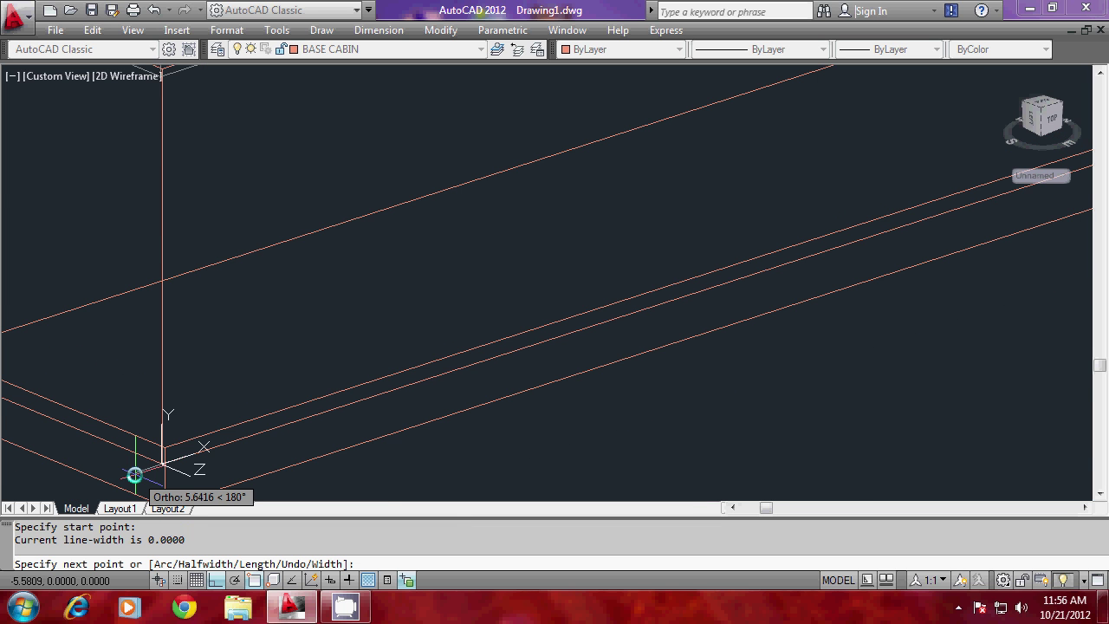
middle_drag(135, 475, 569, 315)
scroll(569, 315, up, 5)
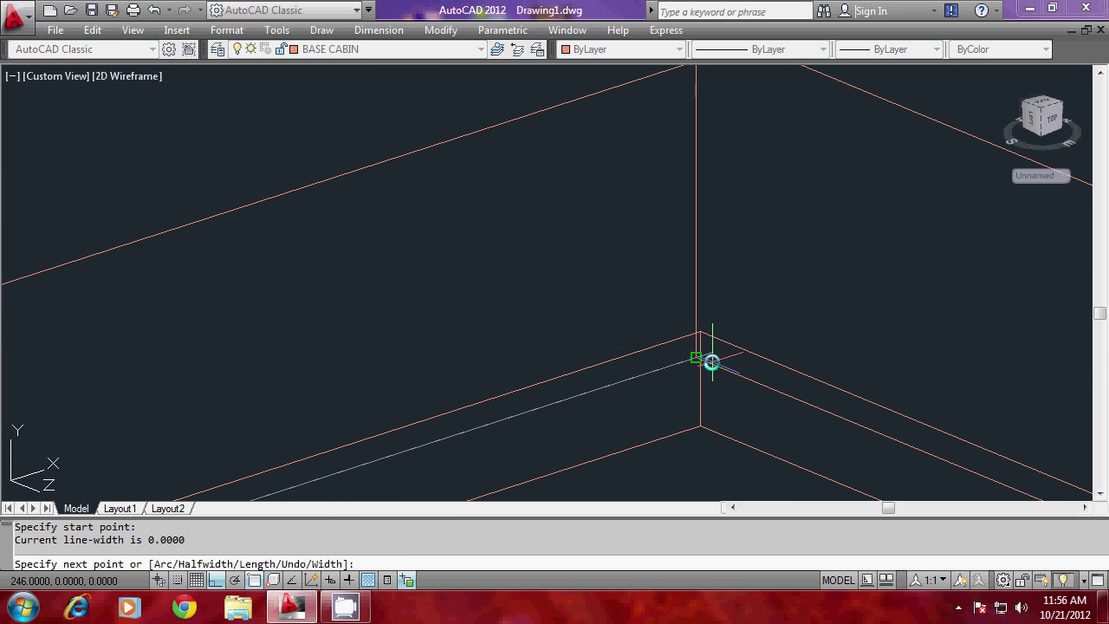
click(711, 362)
key(Return)
key(Escape)
key(Escape)
scroll(786, 269, down, 2)
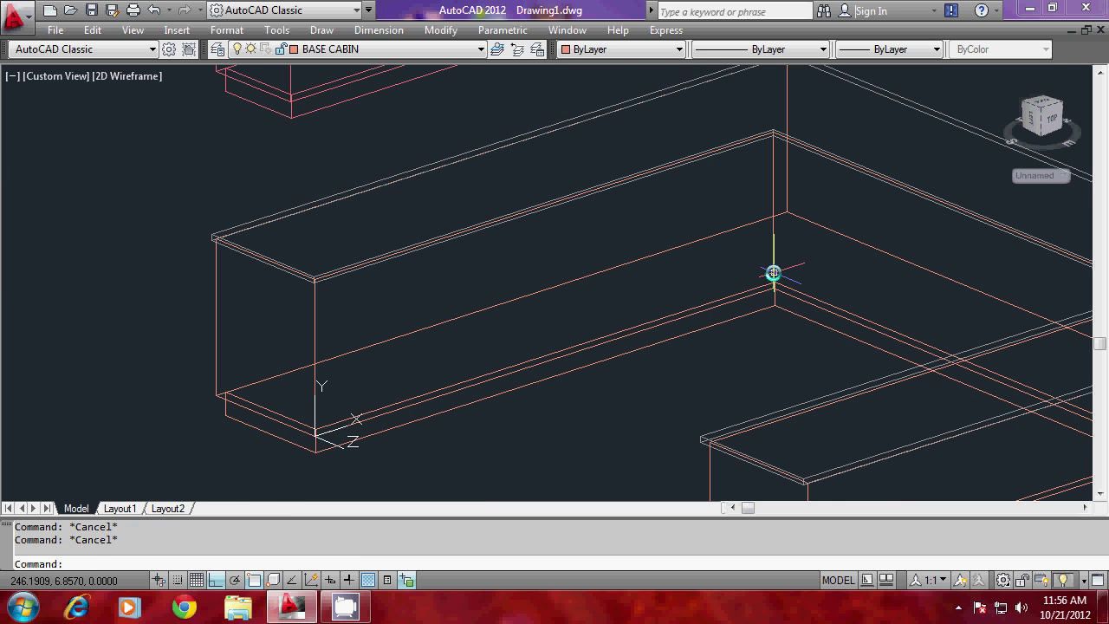
Step: Divide the front-edge polyline into 5 equal segments
text(DIVIDE)
key(Return)
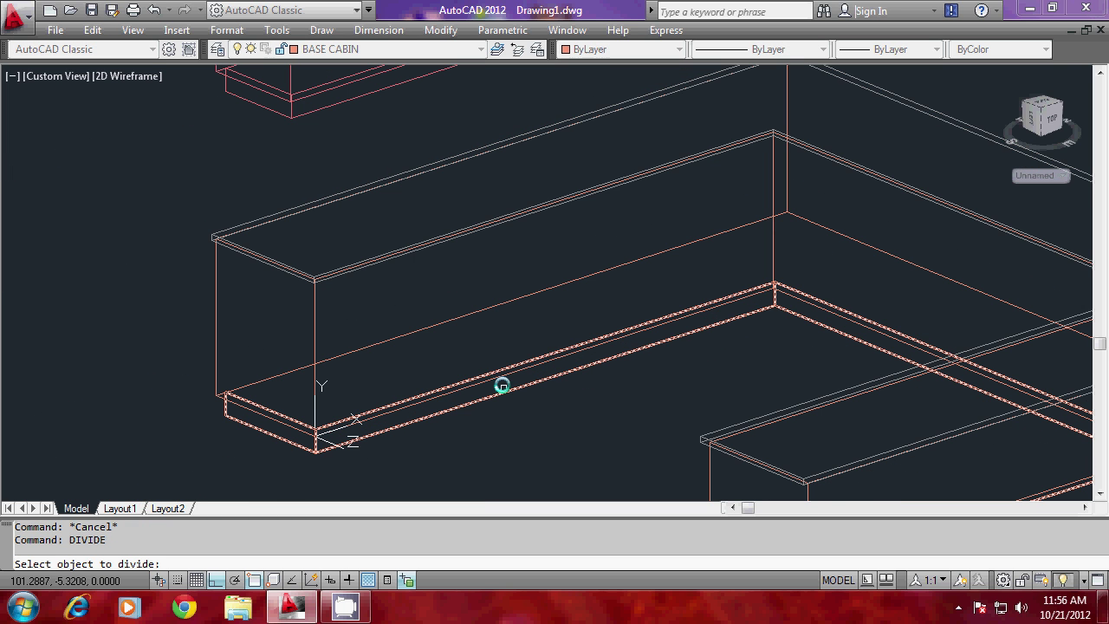
click(501, 379)
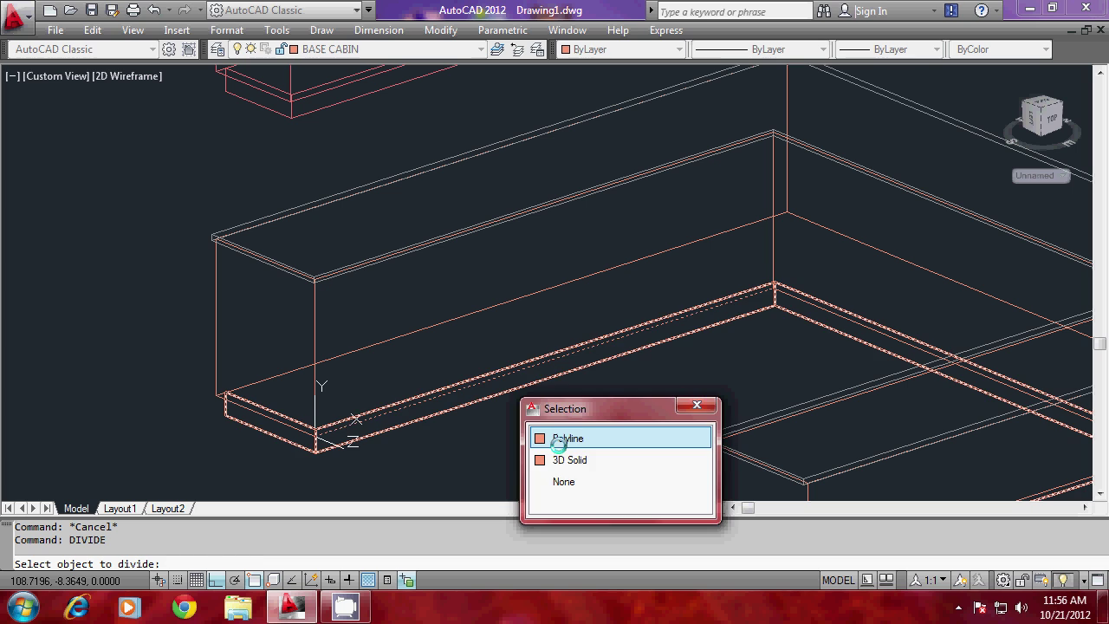
click(563, 432)
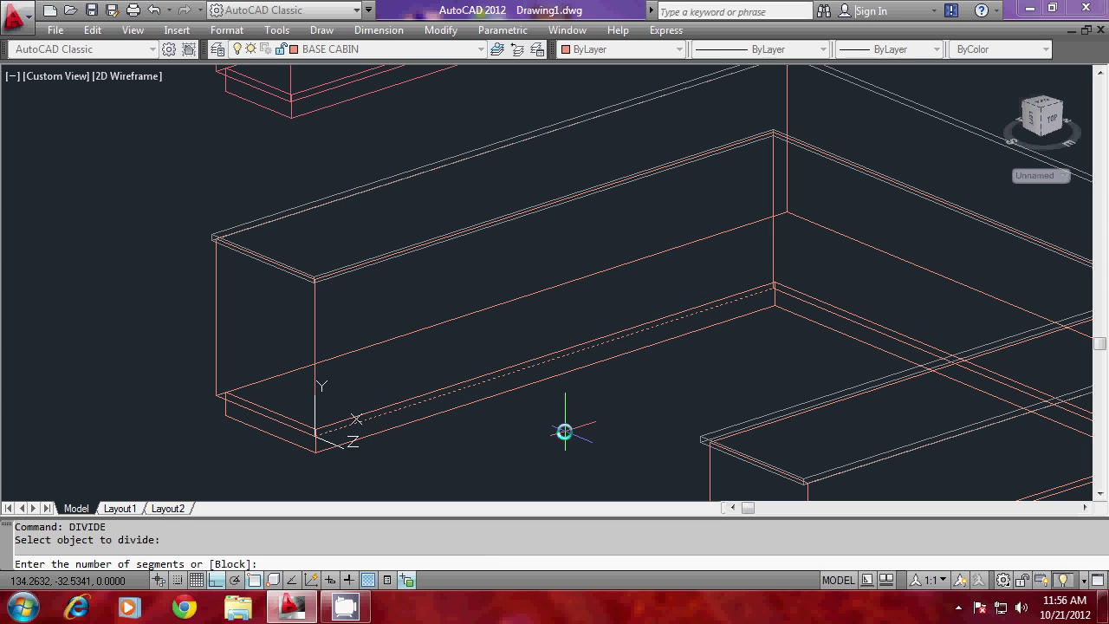
text(5)
key(Return)
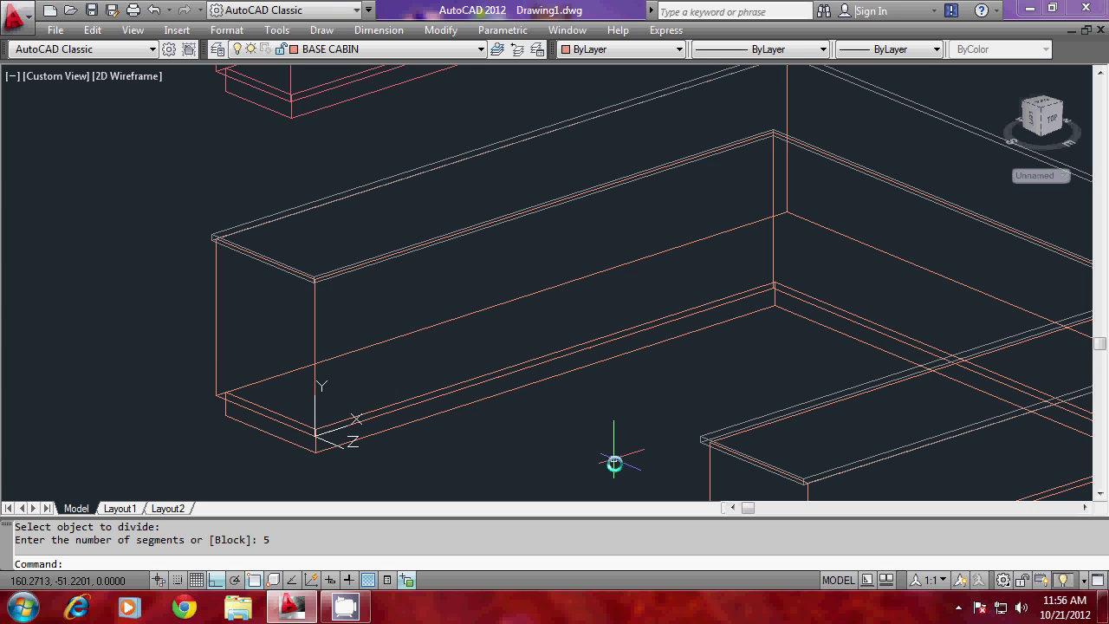
Step: Choose the X-shaped marker in the DDPTYPE point style settings
text(DDPTYPE)
key(Return)
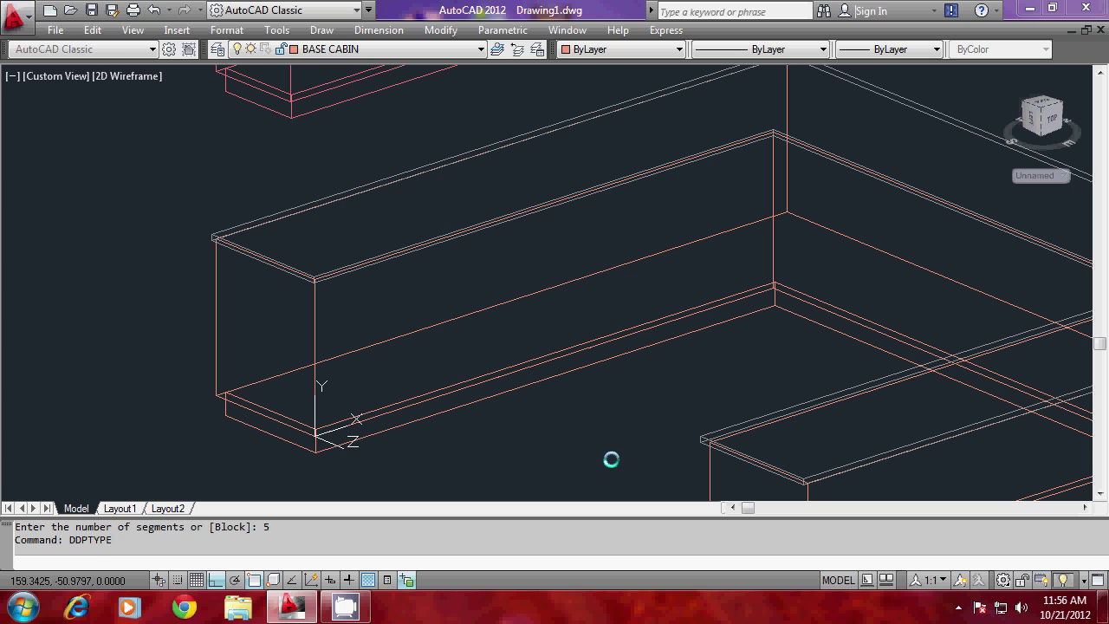
click(597, 188)
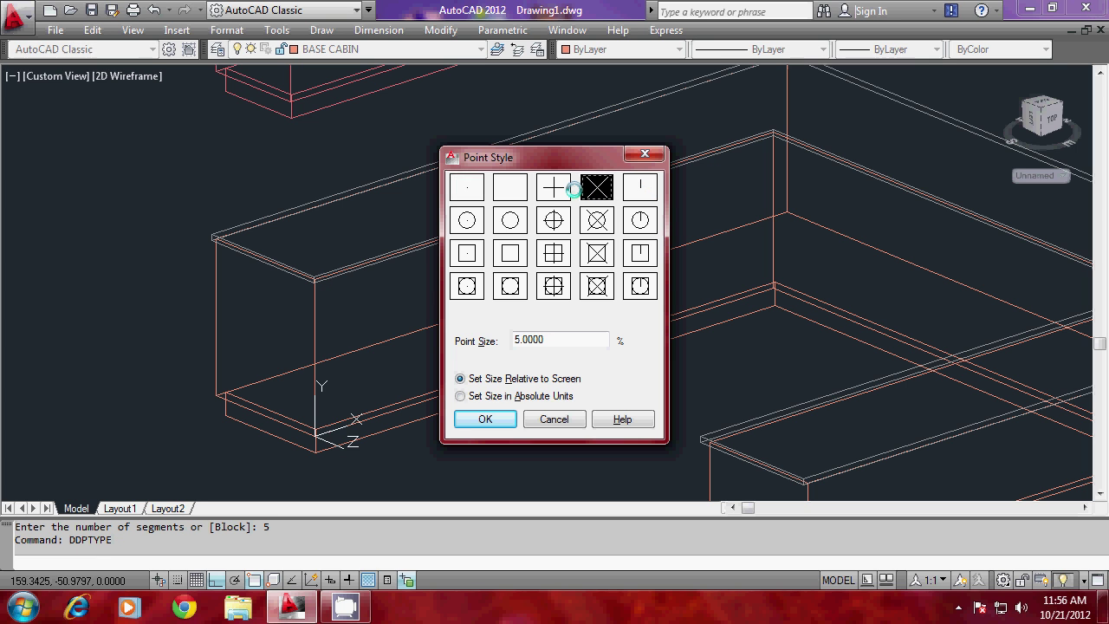
Step: Apply the X point style and start a divider polyline at the first division point with Node snap
key(Return)
drag(459, 447, 486, 480)
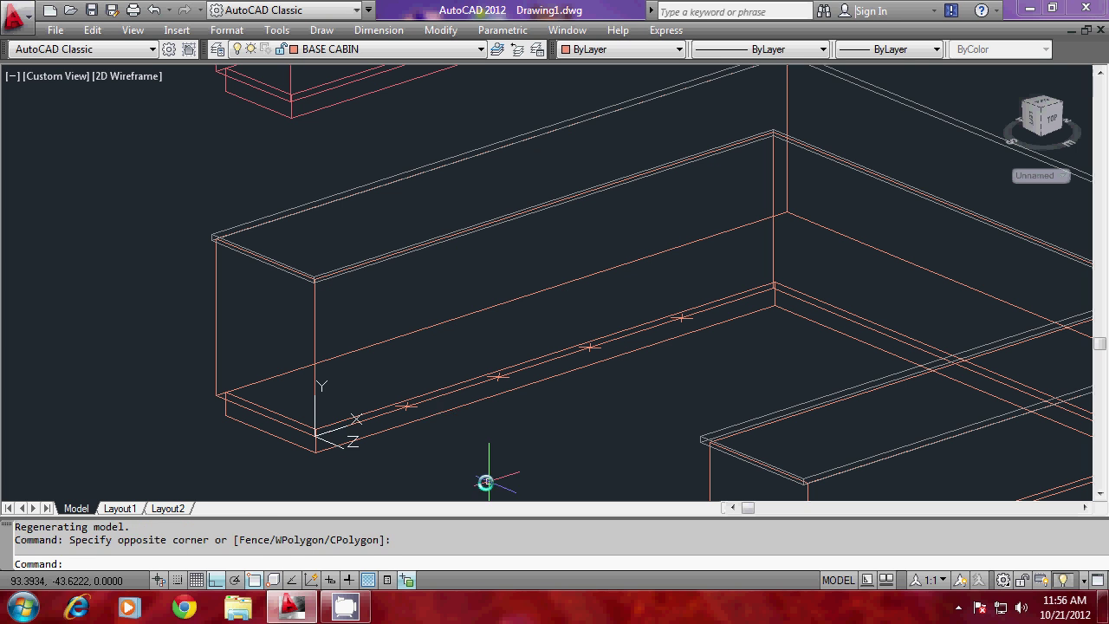
text(PL)
key(Return)
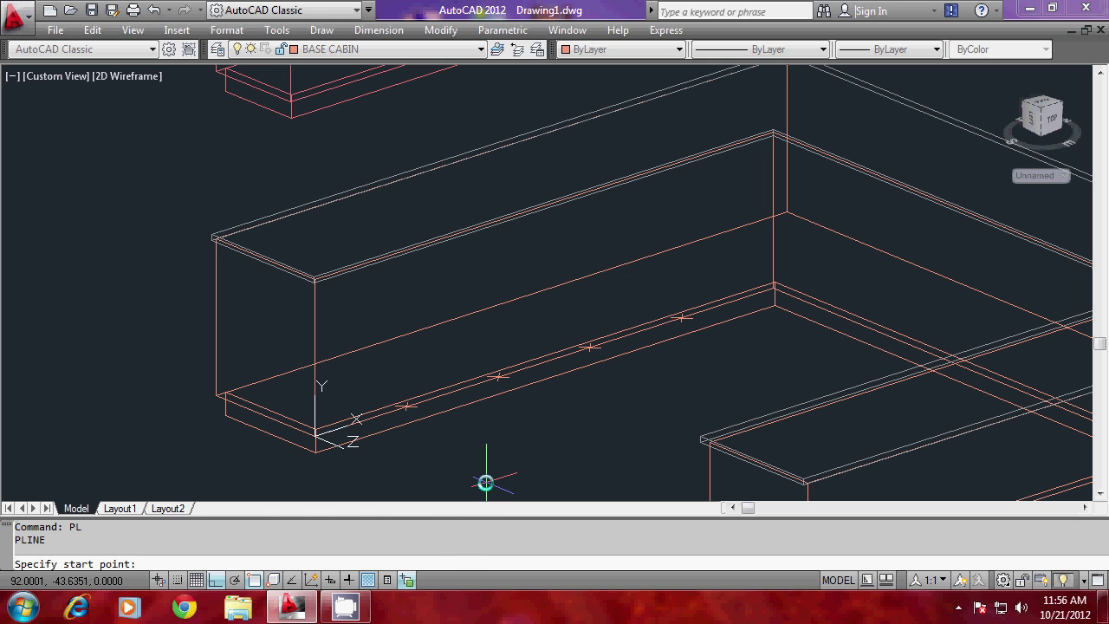
shift+right_click(395, 312)
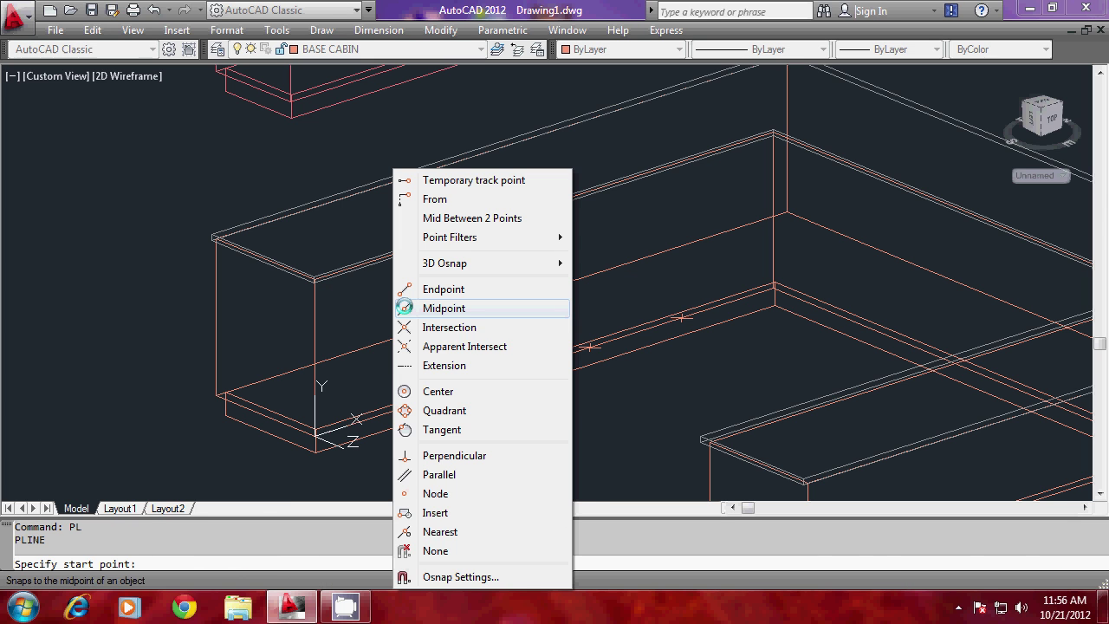
click(438, 493)
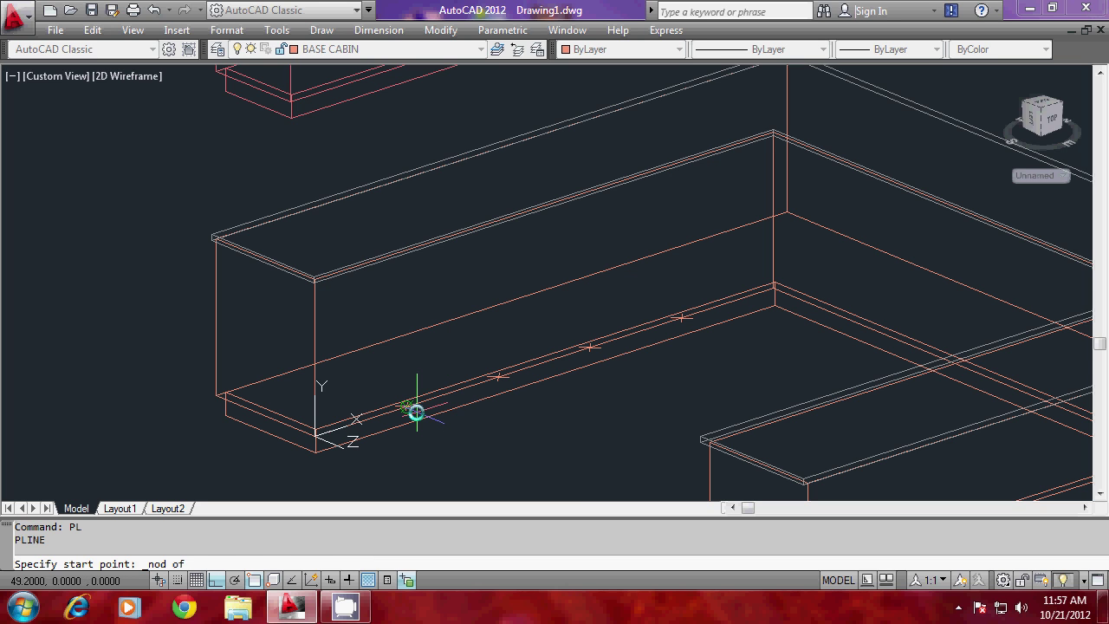
click(416, 413)
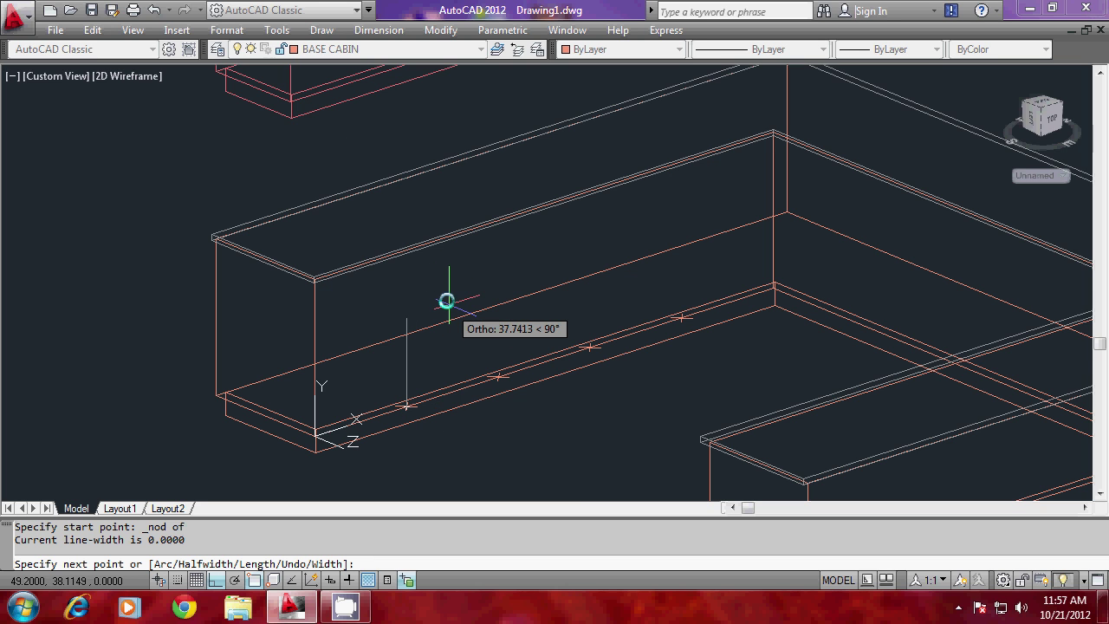
Step: End the divider perpendicular to the cabinet's top edge
scroll(446, 301, up, 2)
shift+right_click(426, 211)
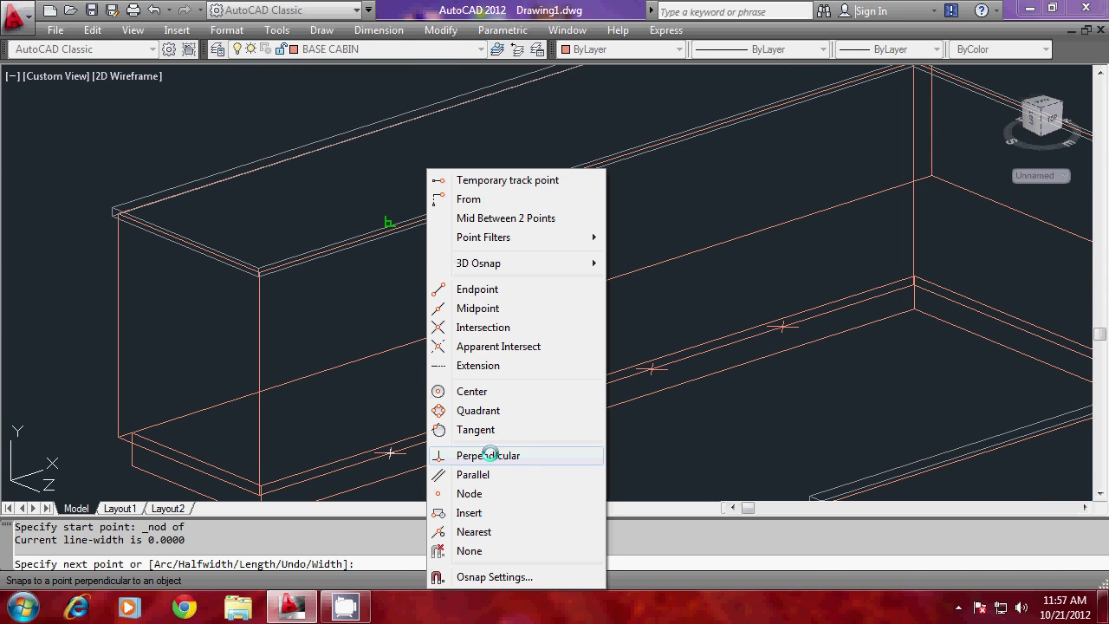
click(489, 456)
click(417, 228)
key(Return)
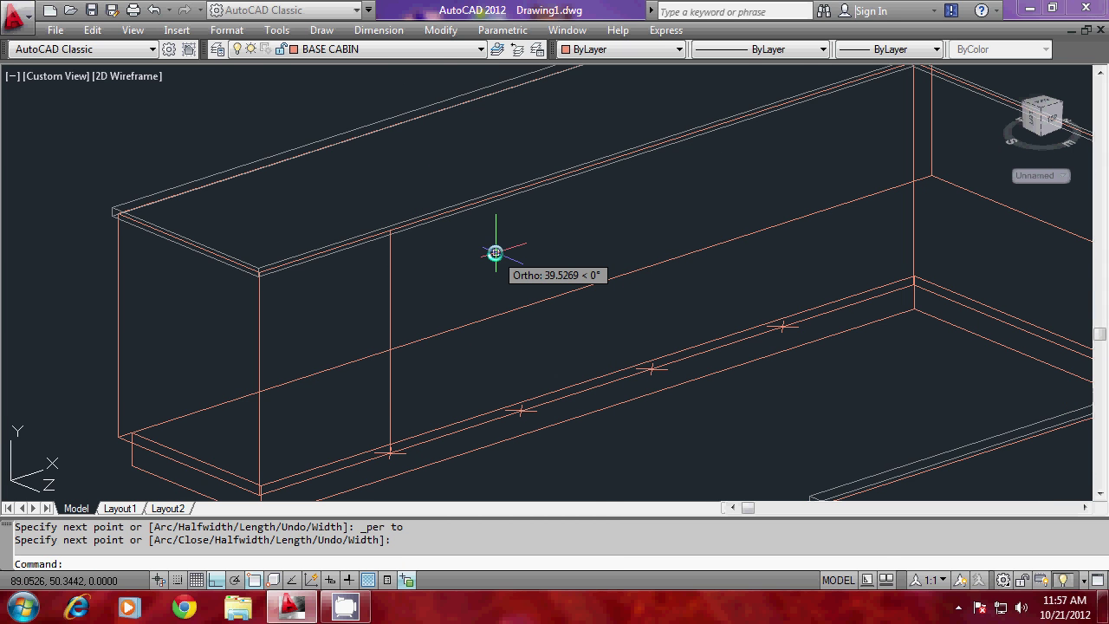
scroll(434, 284, down, 2)
scroll(430, 217, up, 2)
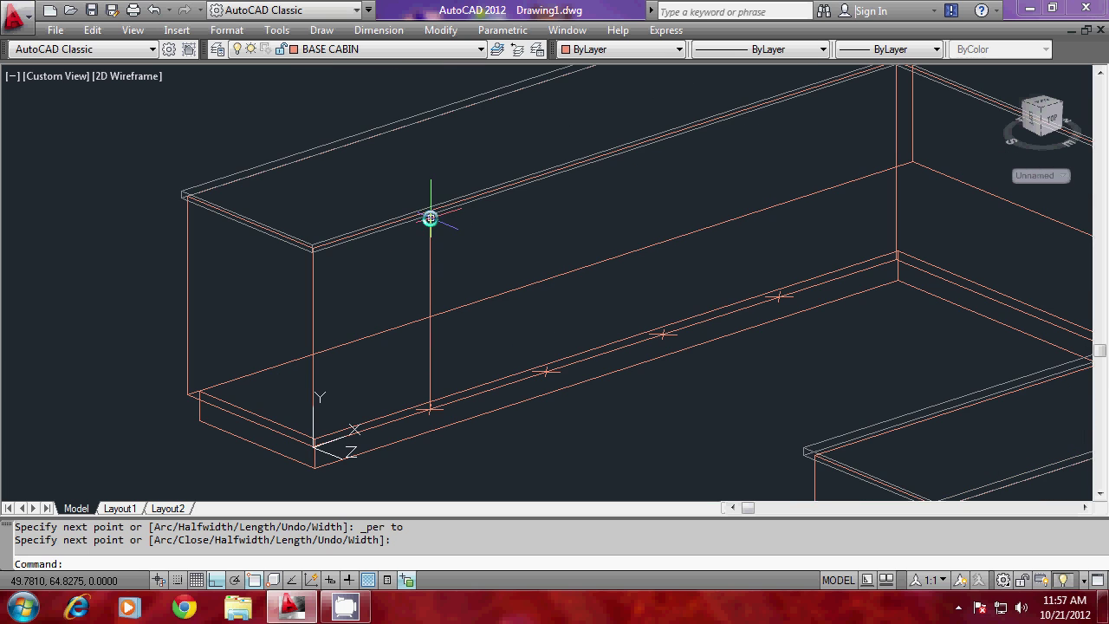
scroll(429, 345, up, 2)
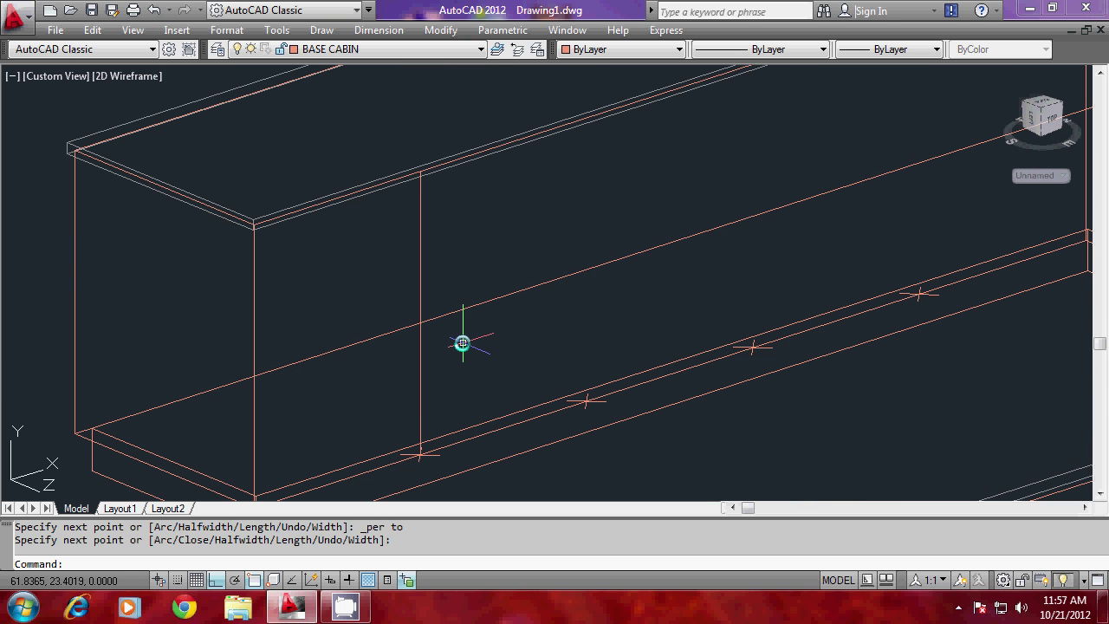
scroll(455, 329, down, 2)
Step: Draw a closed polyline around the first cabinet front, closing it with C
text(PL)
key(Return)
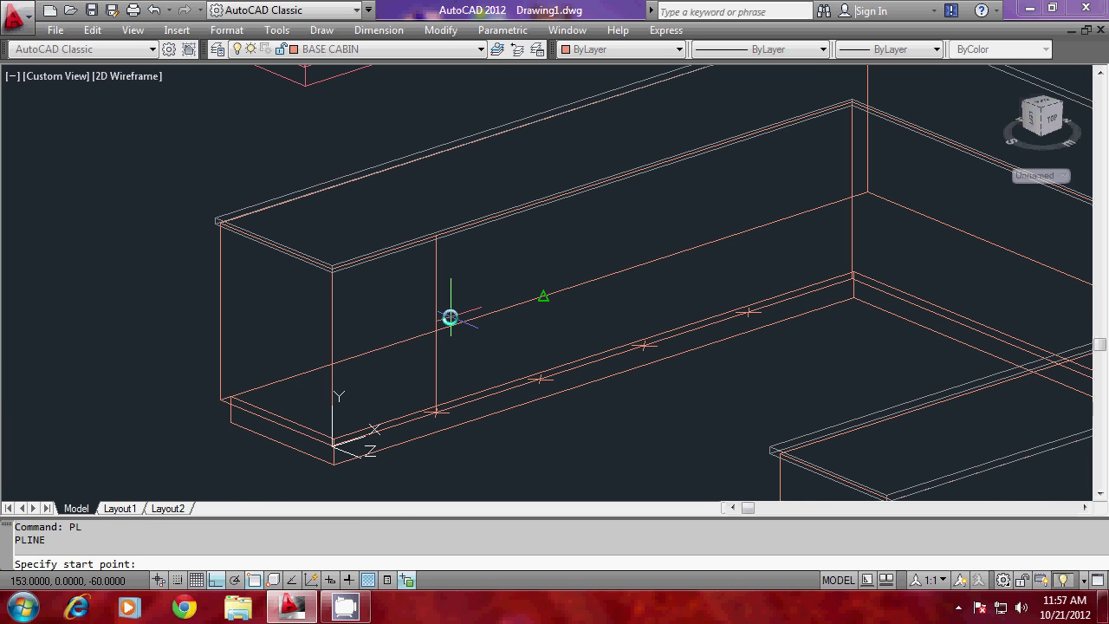
scroll(341, 425, up, 1)
scroll(341, 424, up, 2)
click(317, 490)
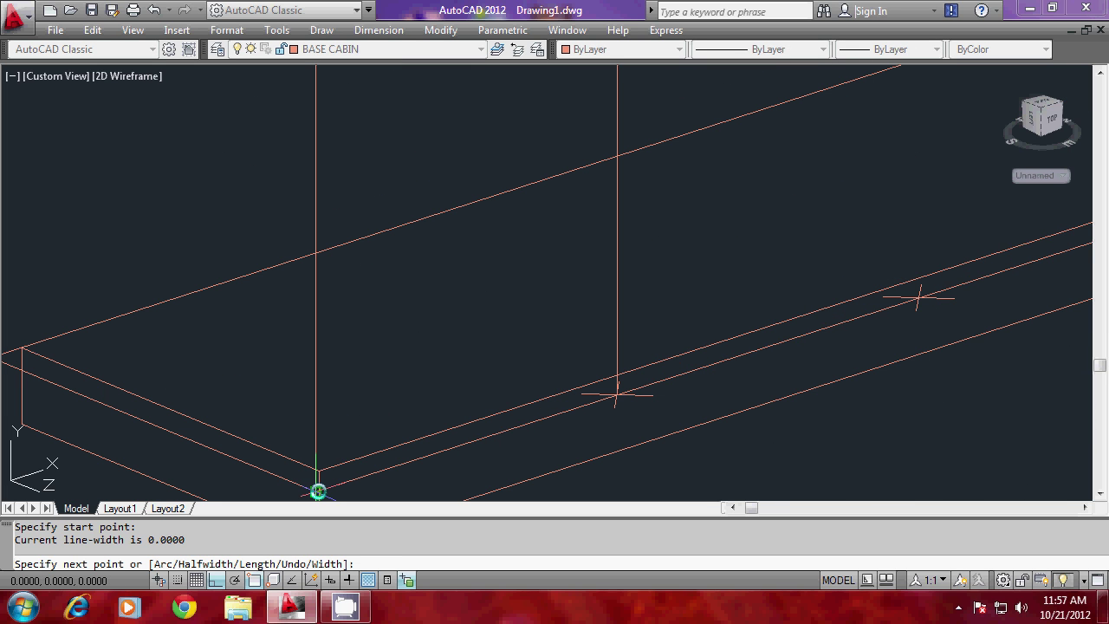
click(570, 481)
scroll(598, 416, down, 3)
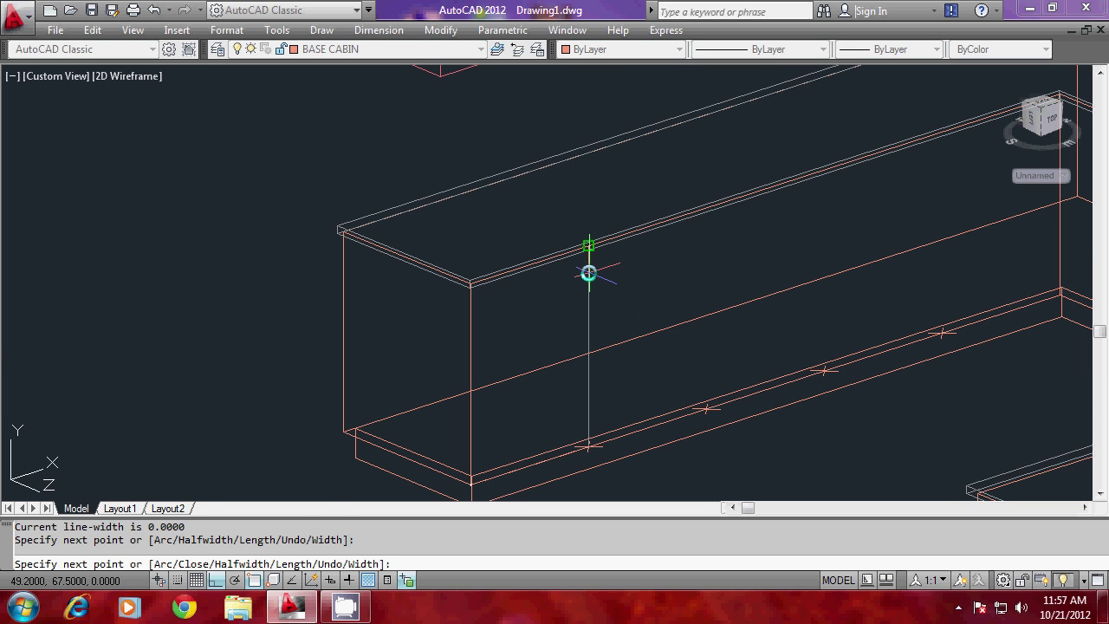
click(589, 274)
scroll(476, 299, up, 5)
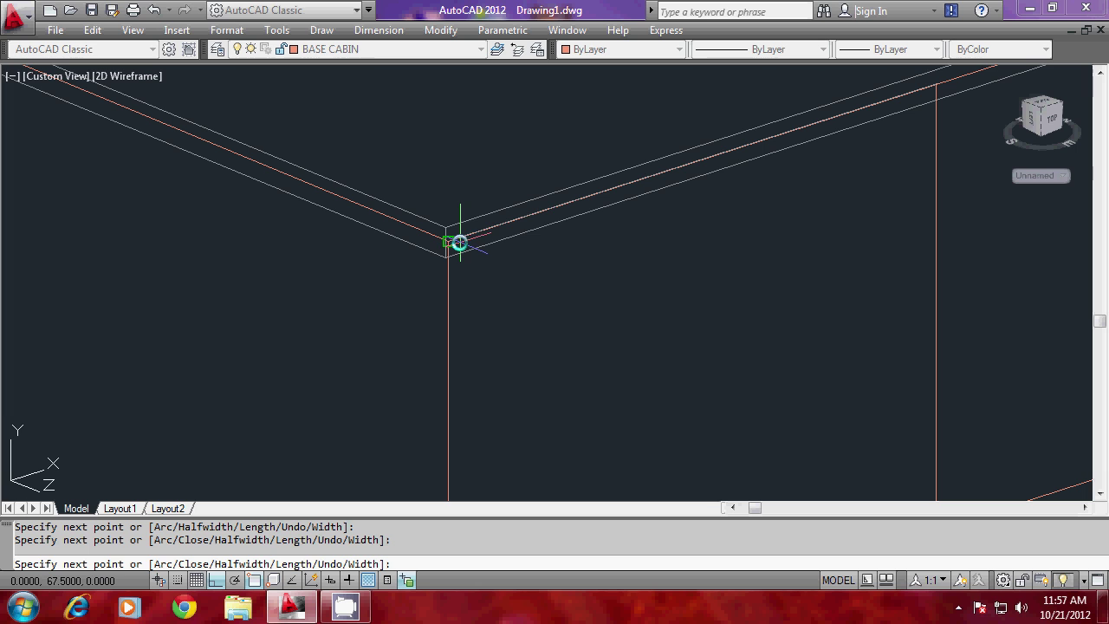
text(C)
key(Return)
scroll(507, 213, down, 5)
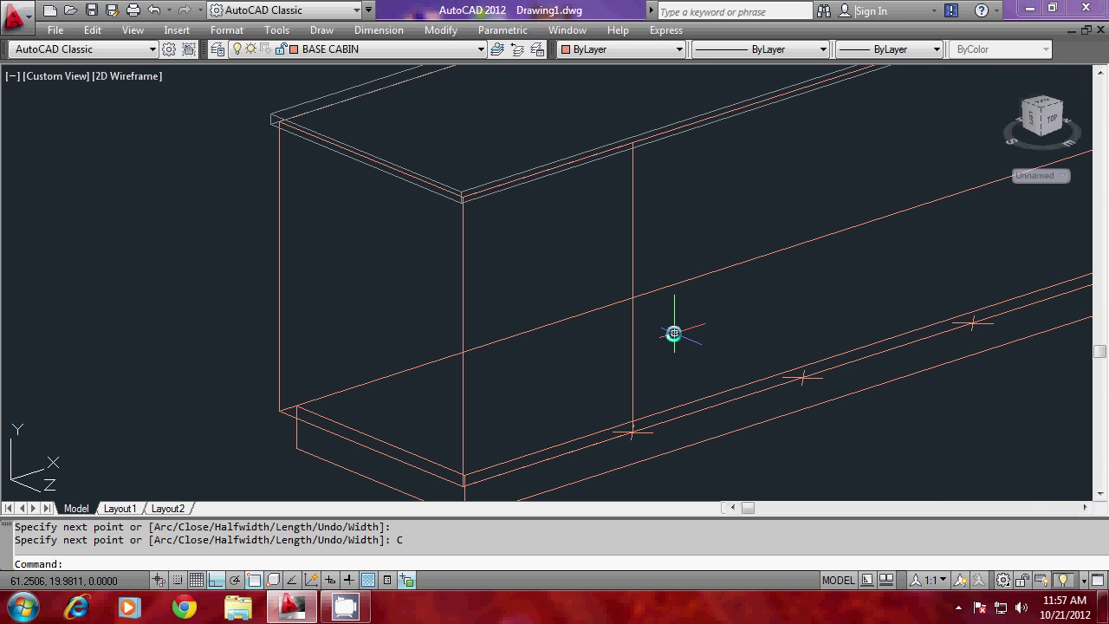
key(Escape)
key(Escape)
Step: Offset the cabinet front outline 7 units inward to form the door outline
text(o)
key(Return)
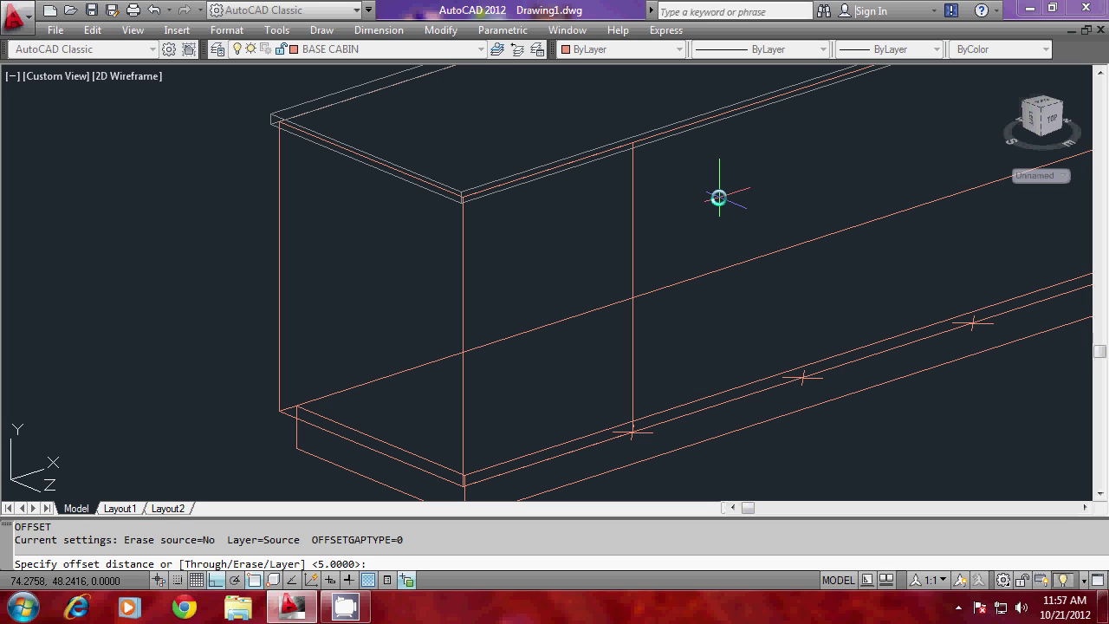
text(10)
key(BackSpace)
key(BackSpace)
text(7)
key(Return)
click(633, 224)
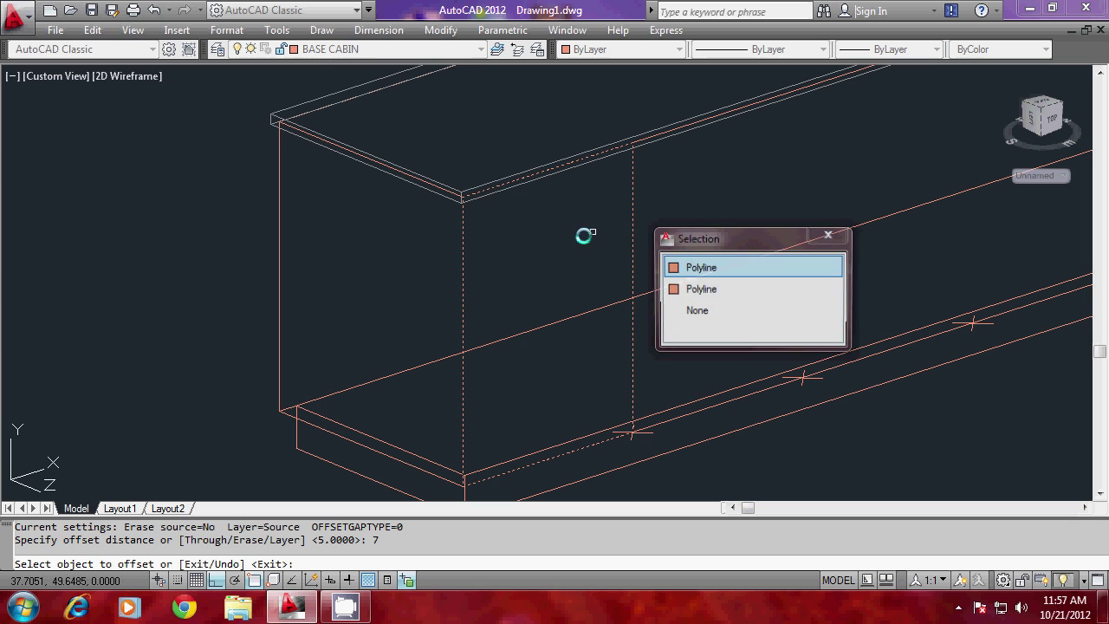
key(Escape)
key(Escape)
key(Escape)
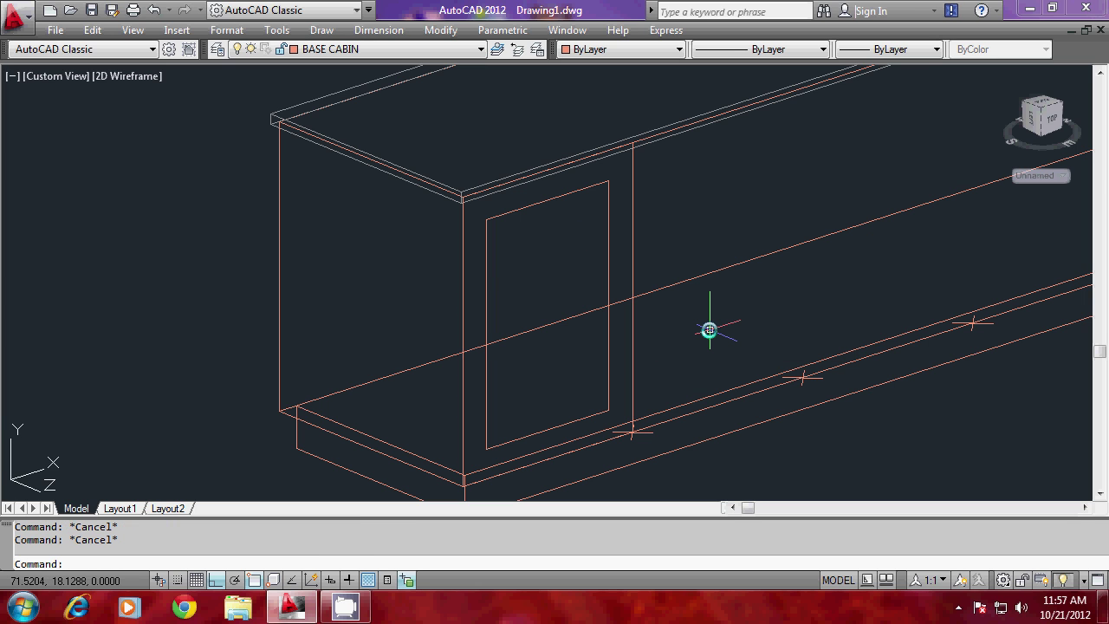
key(Return)
key(Escape)
key(Escape)
key(Escape)
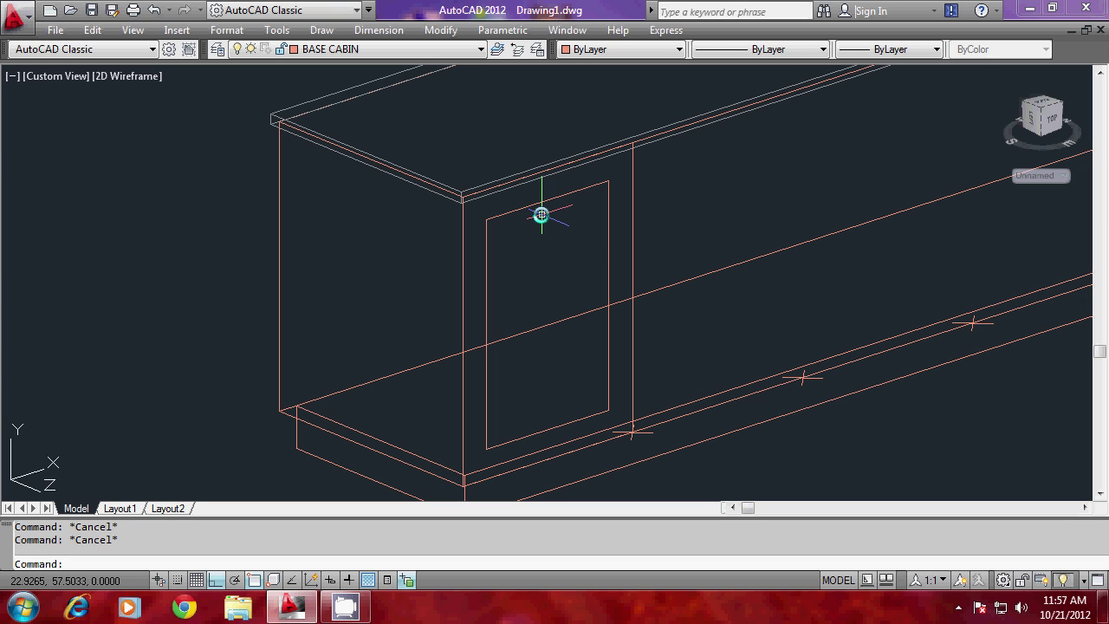
Step: Start an EXT extrusion with the inner door outline as the profile
text(EXT)
key(Return)
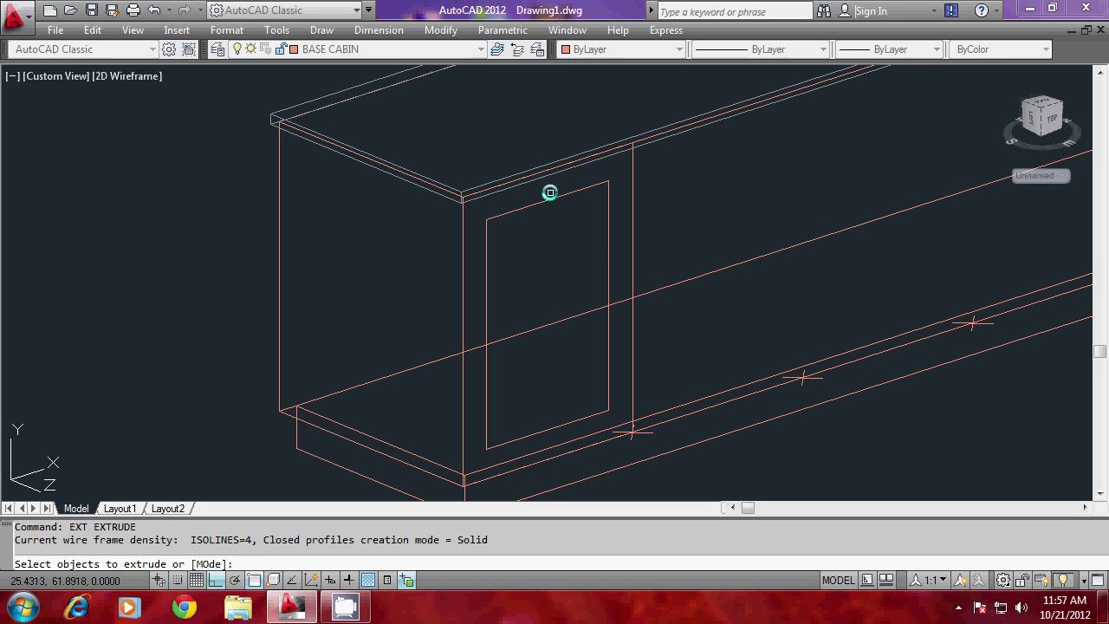
click(607, 252)
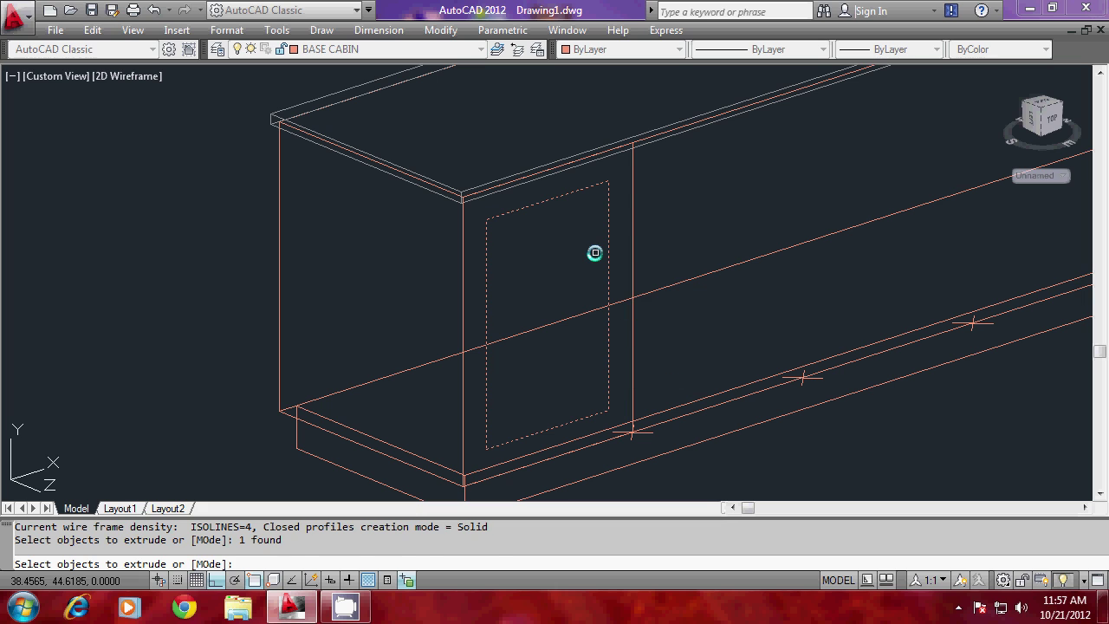
key(Return)
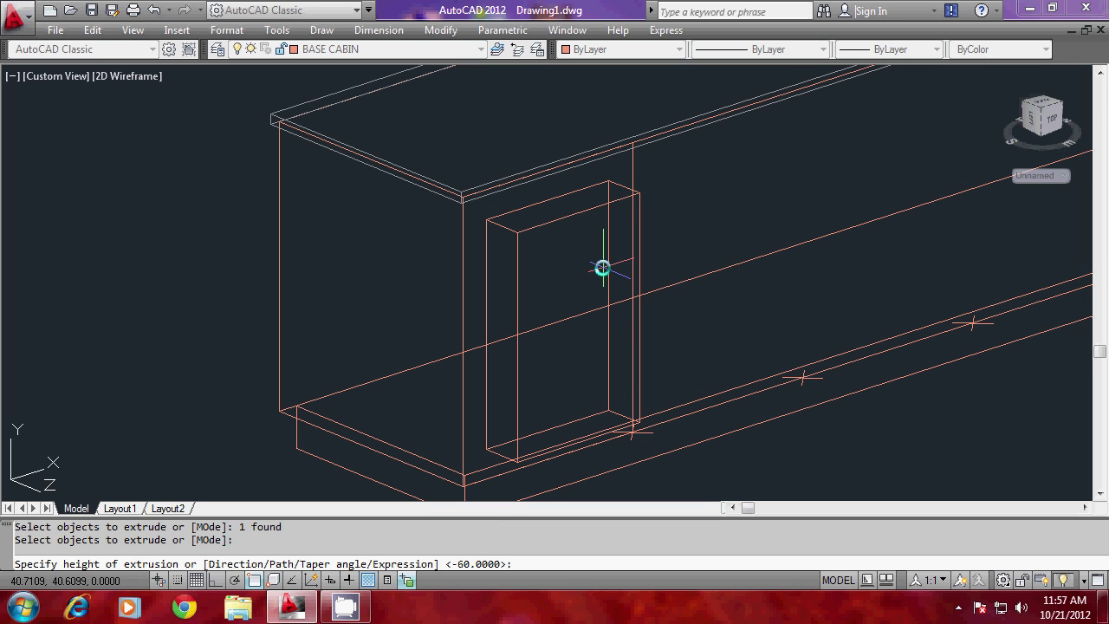
text(1.5)
key(Return)
key(BackSpace)
key(BackSpace)
key(BackSpace)
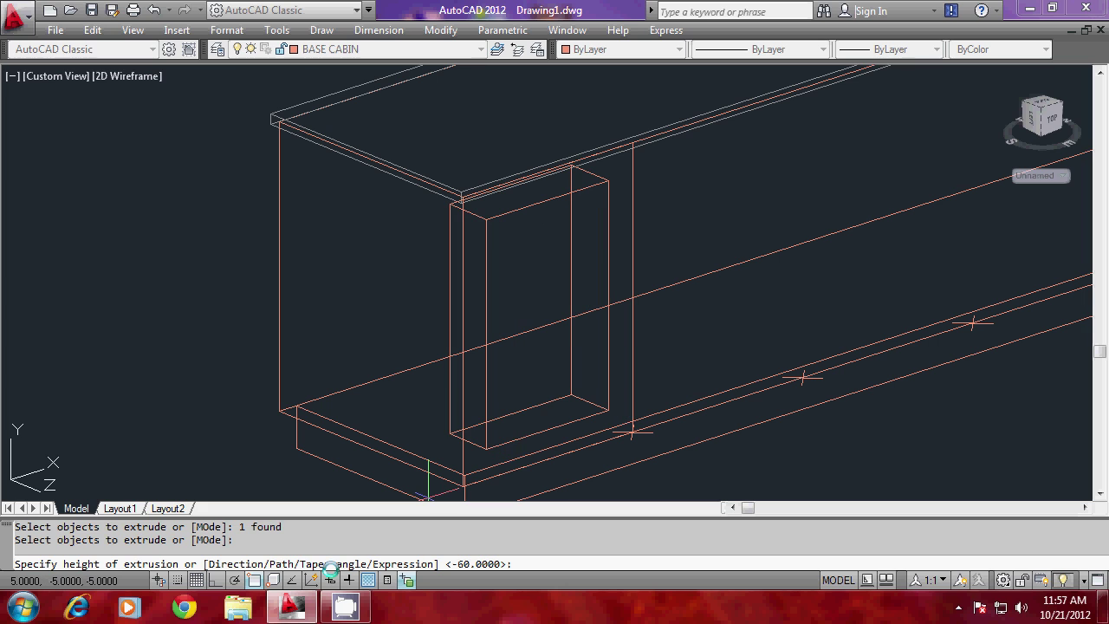
Step: Give the door extrusion a 60-degree taper and a 1.5-unit height
text(T)
key(Return)
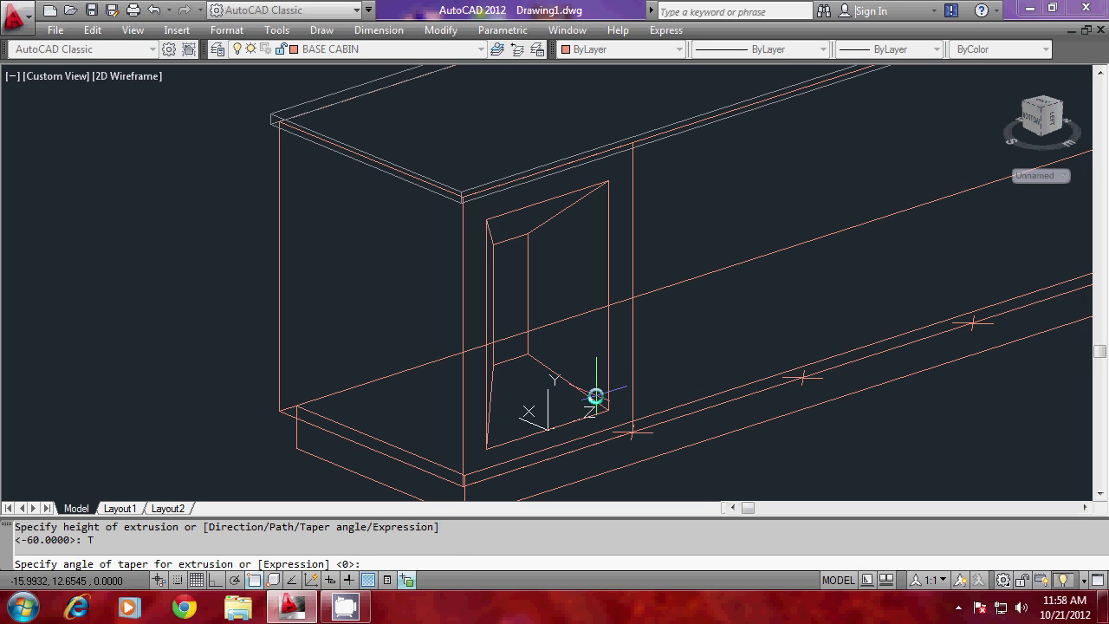
text(60)
key(Return)
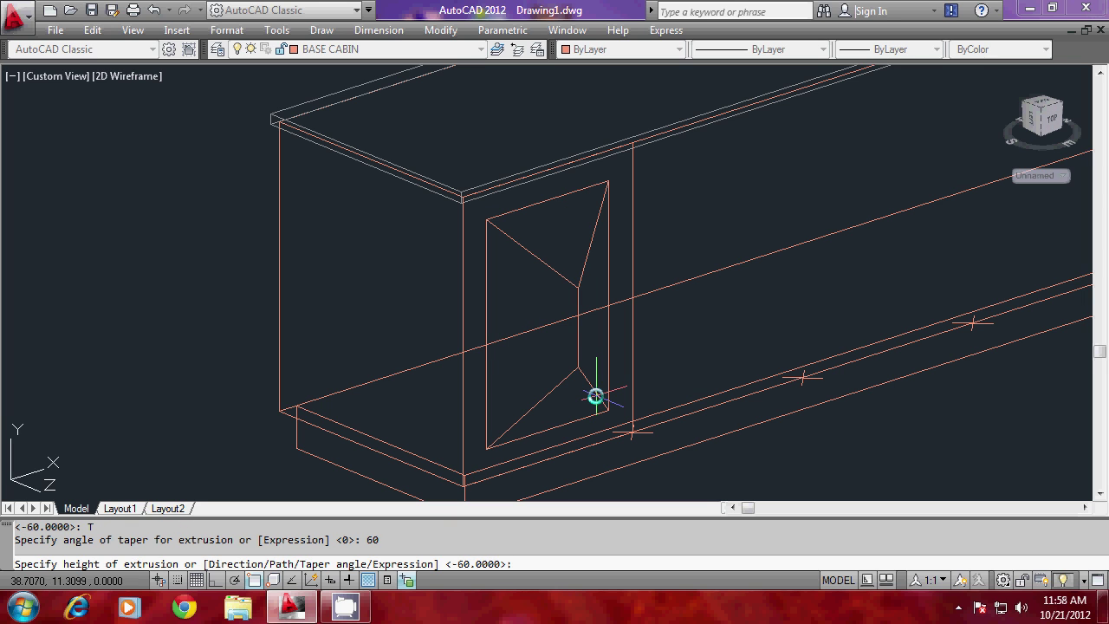
text(1.5)
key(Return)
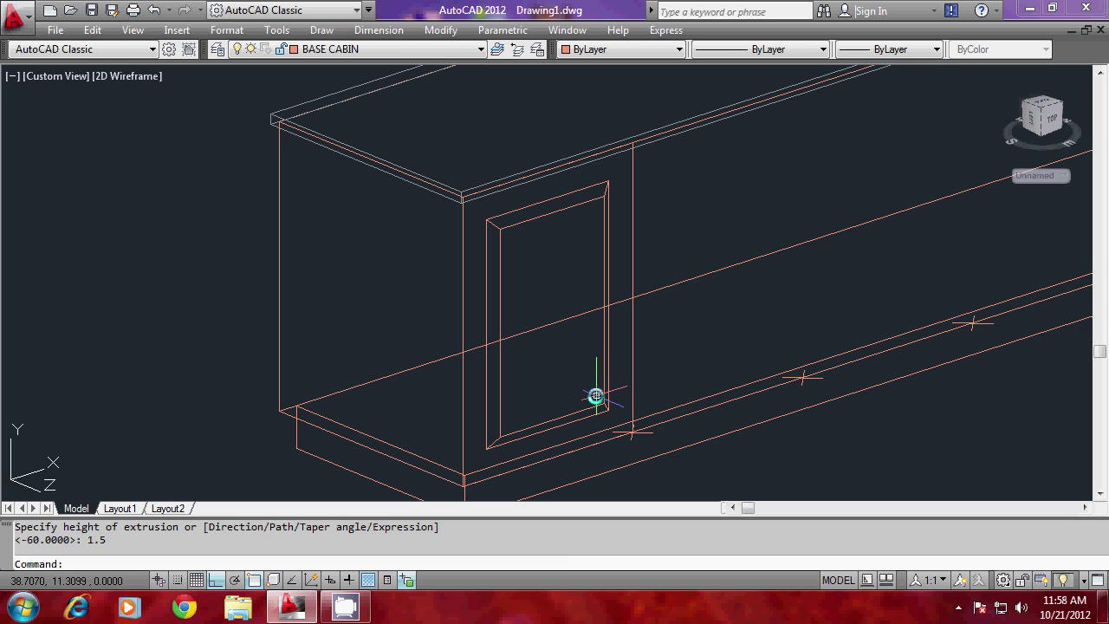
key(Escape)
key(Escape)
Step: Start a CP copy and select the first beveled door panel with its divider
scroll(565, 246, down, 3)
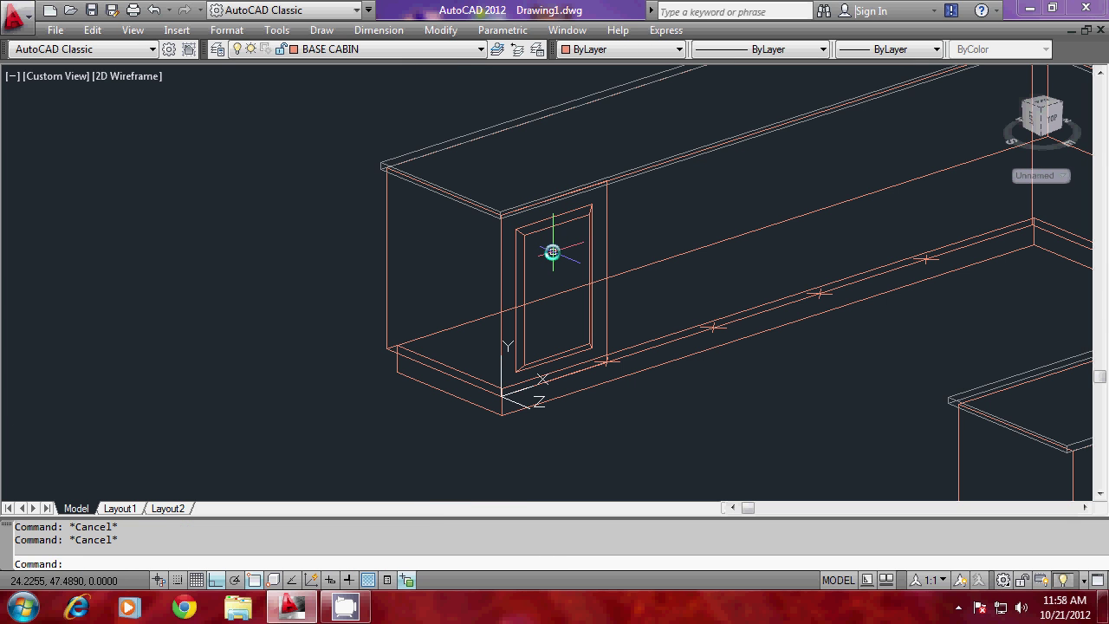
scroll(556, 251, up, 3)
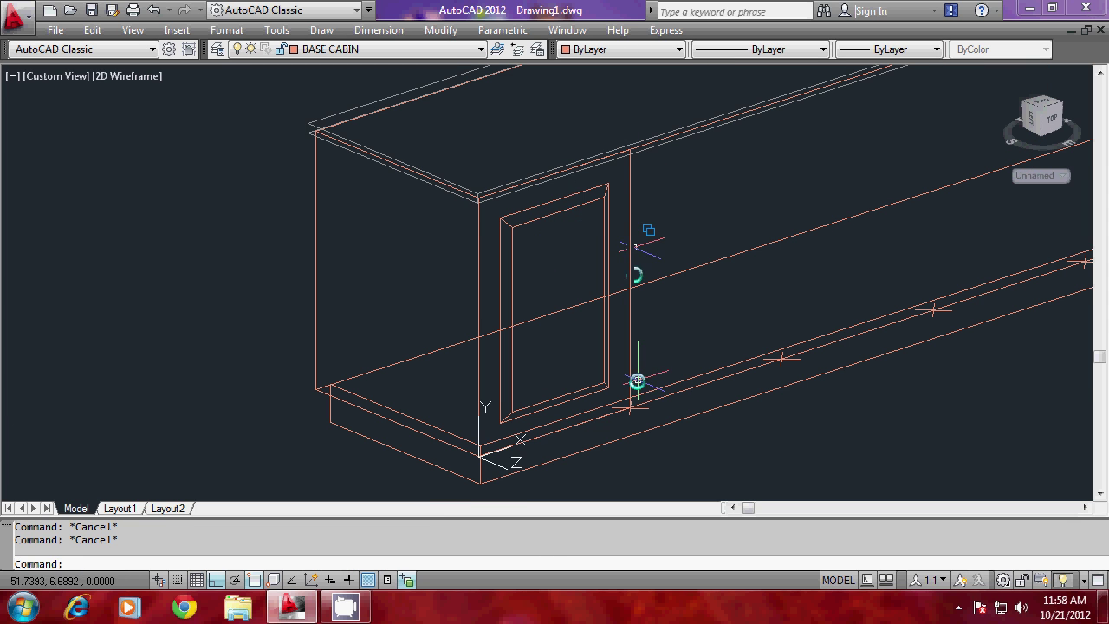
click(769, 446)
key(Escape)
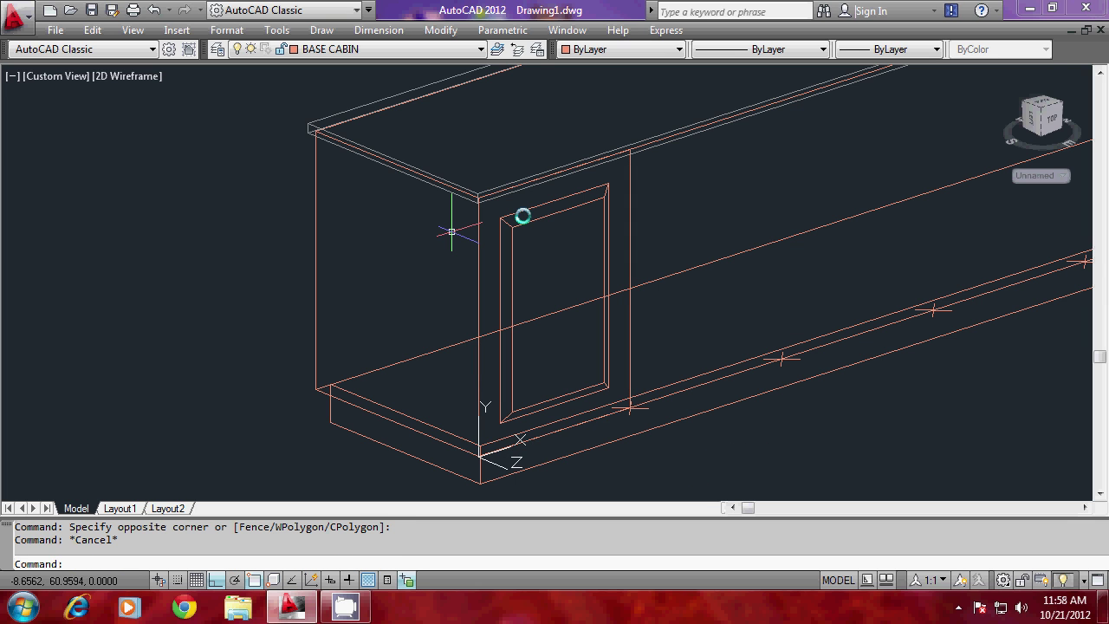
scroll(742, 268, down, 2)
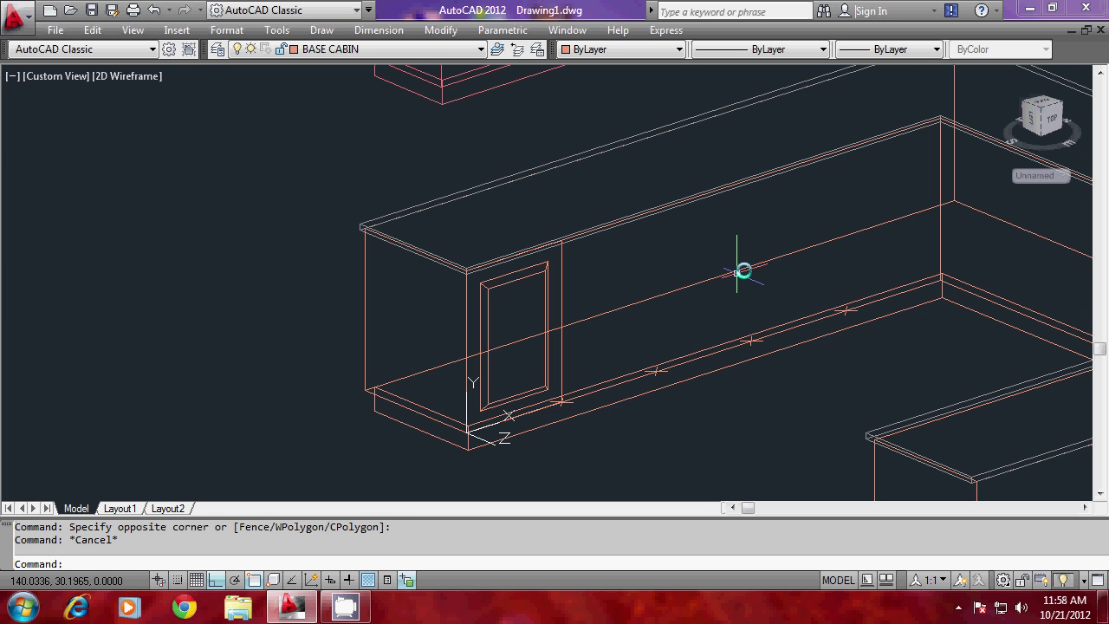
text(cp)
key(Return)
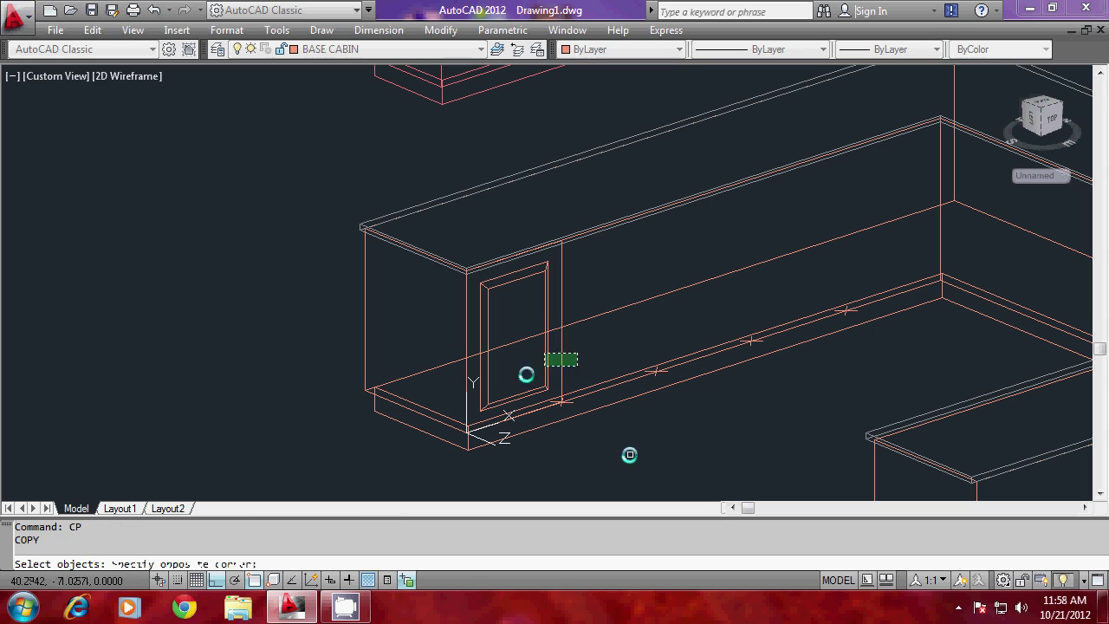
click(578, 354)
click(525, 375)
key(Return)
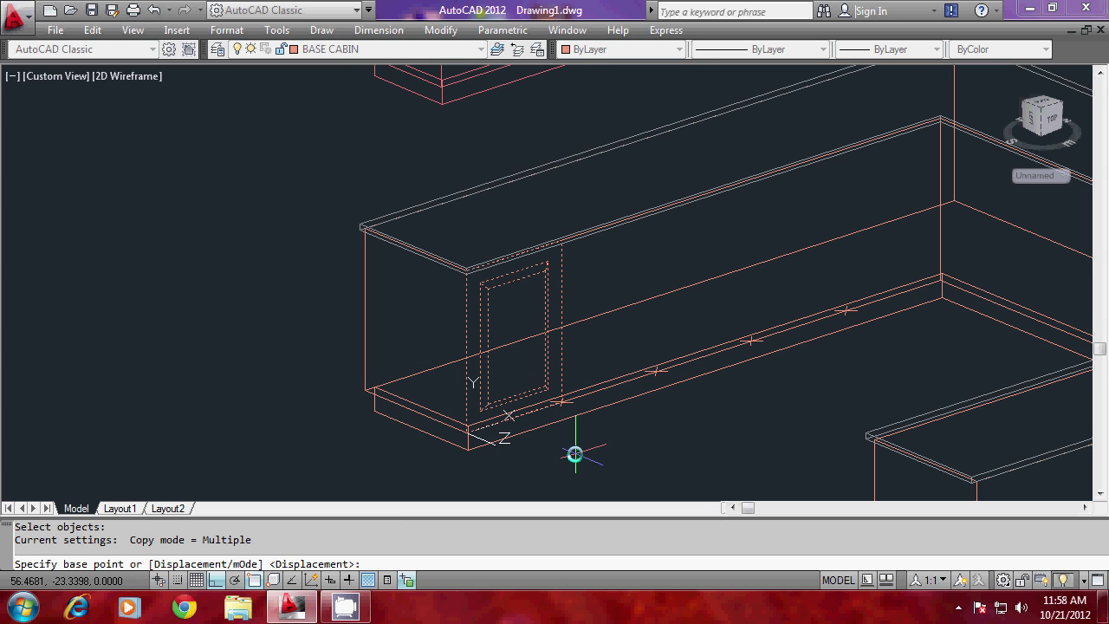
Step: Copy the door from its lower corner to each remaining division point along the front
scroll(494, 427, up, 3)
click(418, 454)
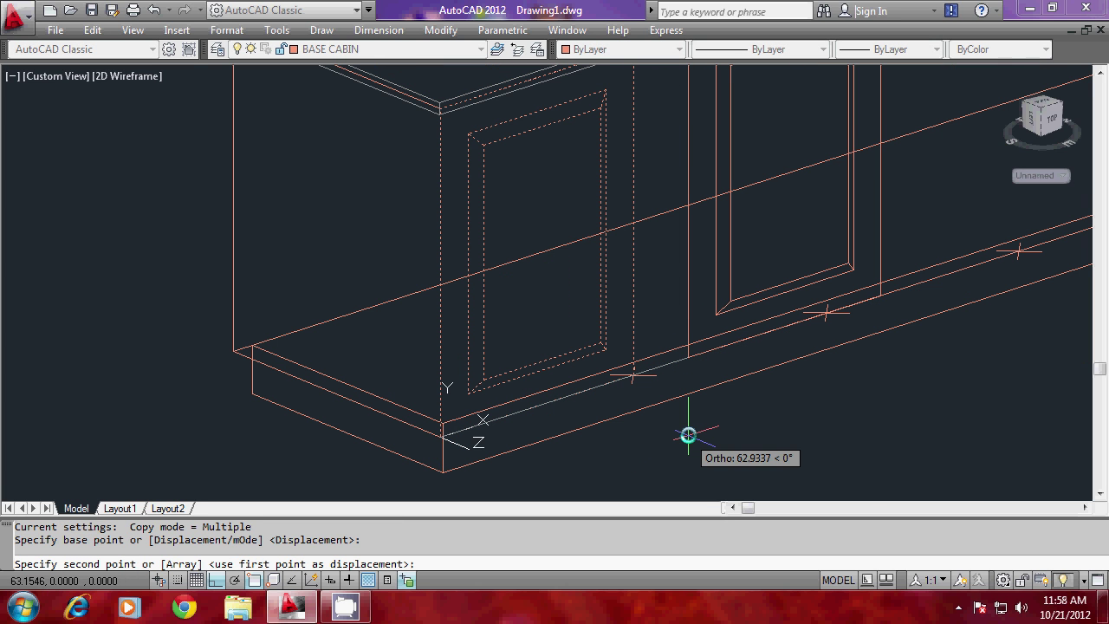
click(634, 379)
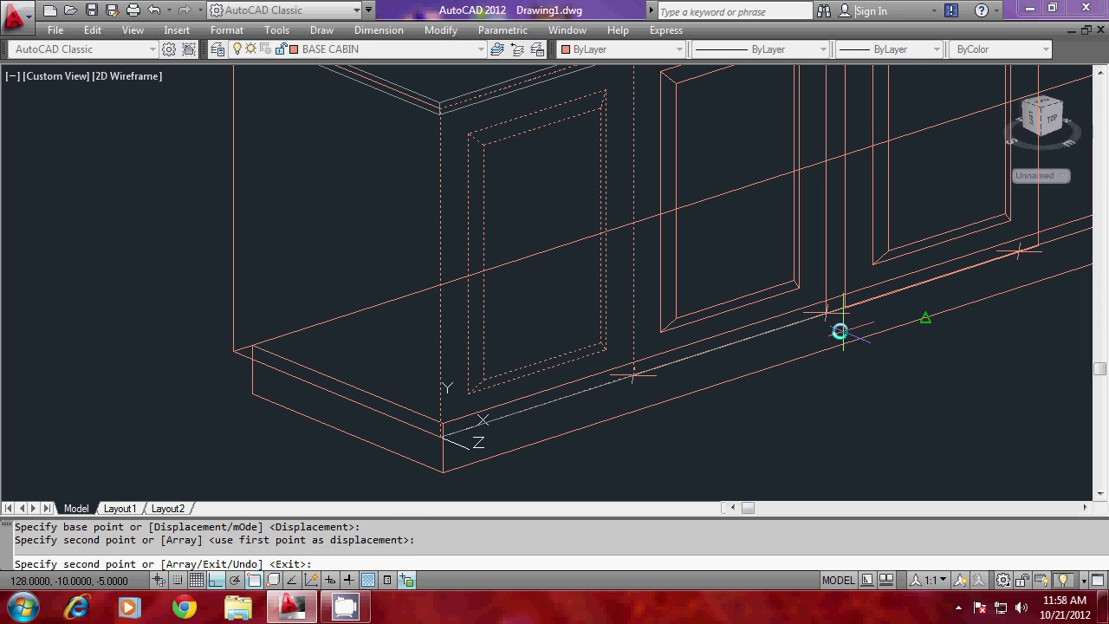
click(826, 317)
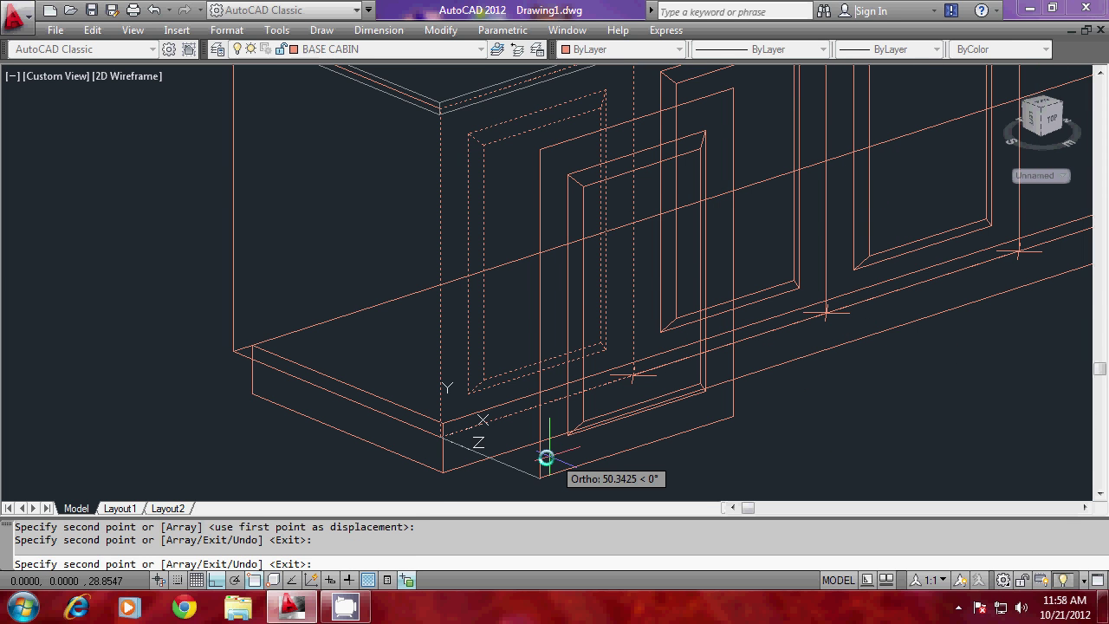
scroll(748, 369, down, 2)
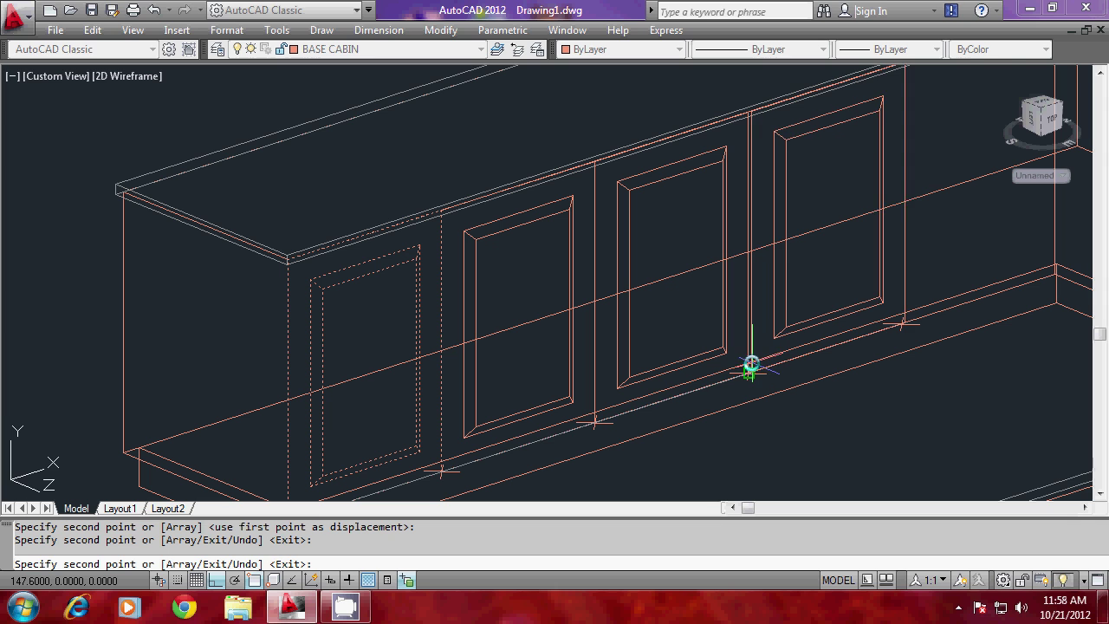
click(750, 366)
click(904, 325)
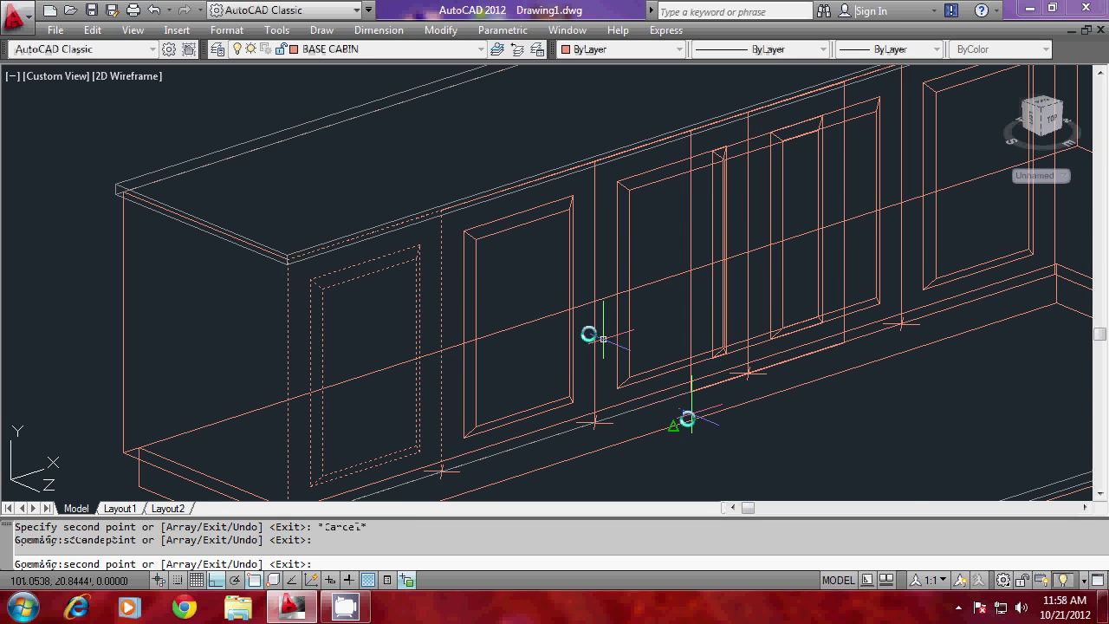
key(Escape)
key(Escape)
scroll(587, 333, down, 2)
key(Escape)
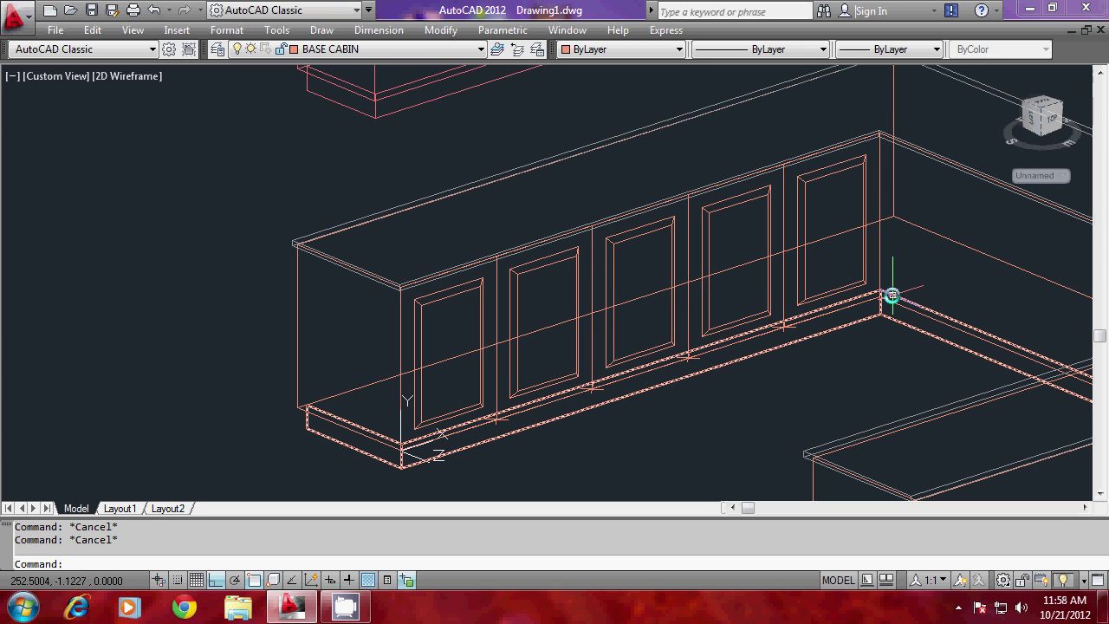
Step: Erase the helper polyline and X markers by windowing the cabinet front, excluding the leftmost door
text(E)
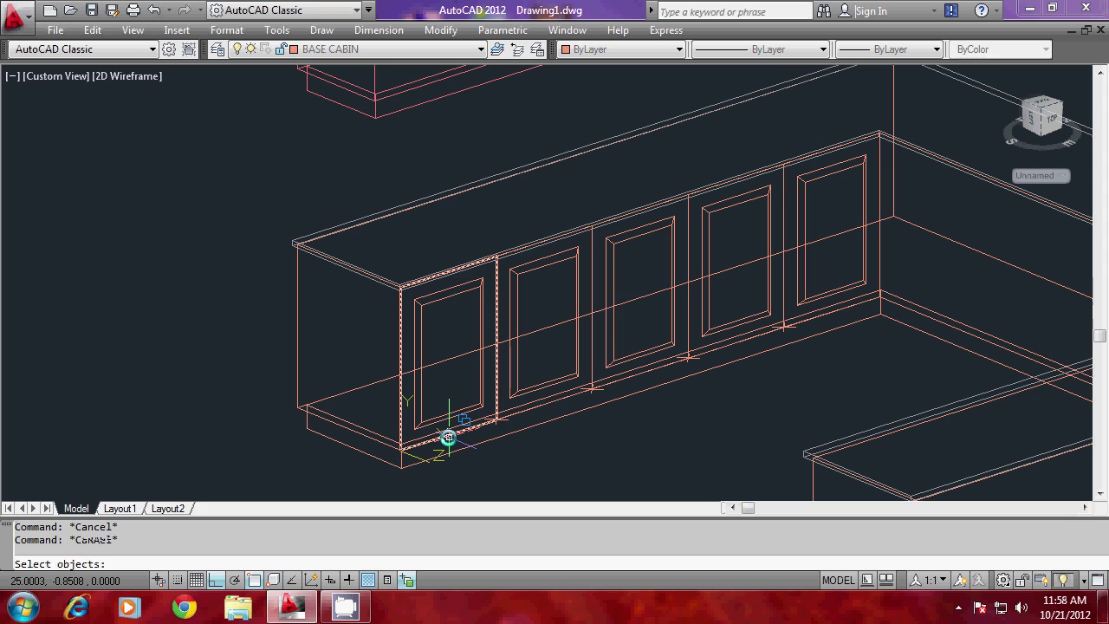
key(Return)
text(W)
key(Return)
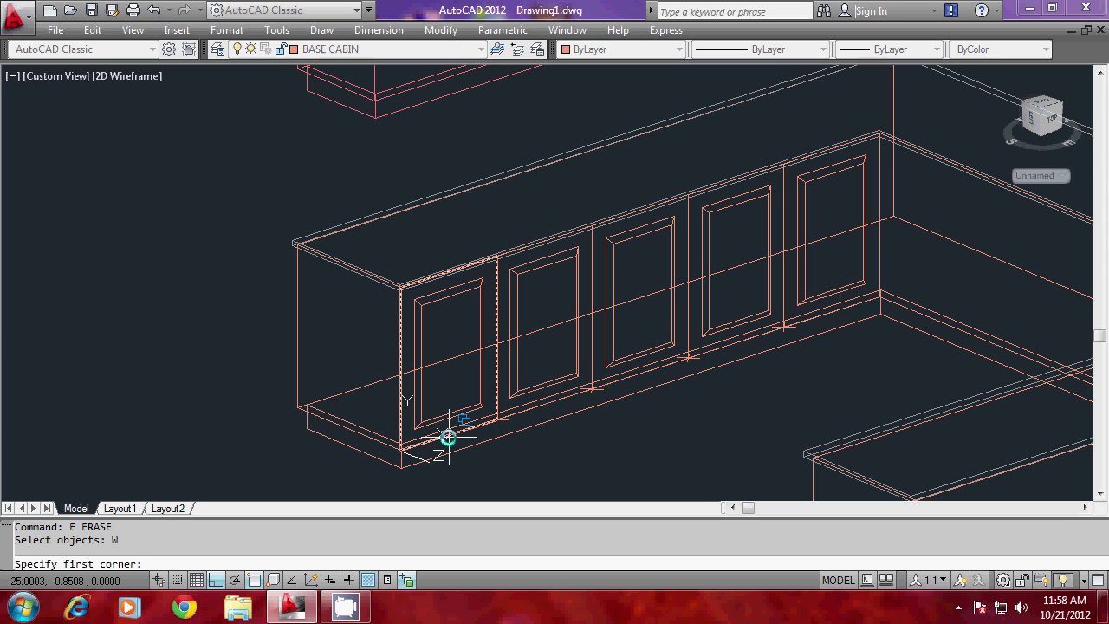
click(236, 262)
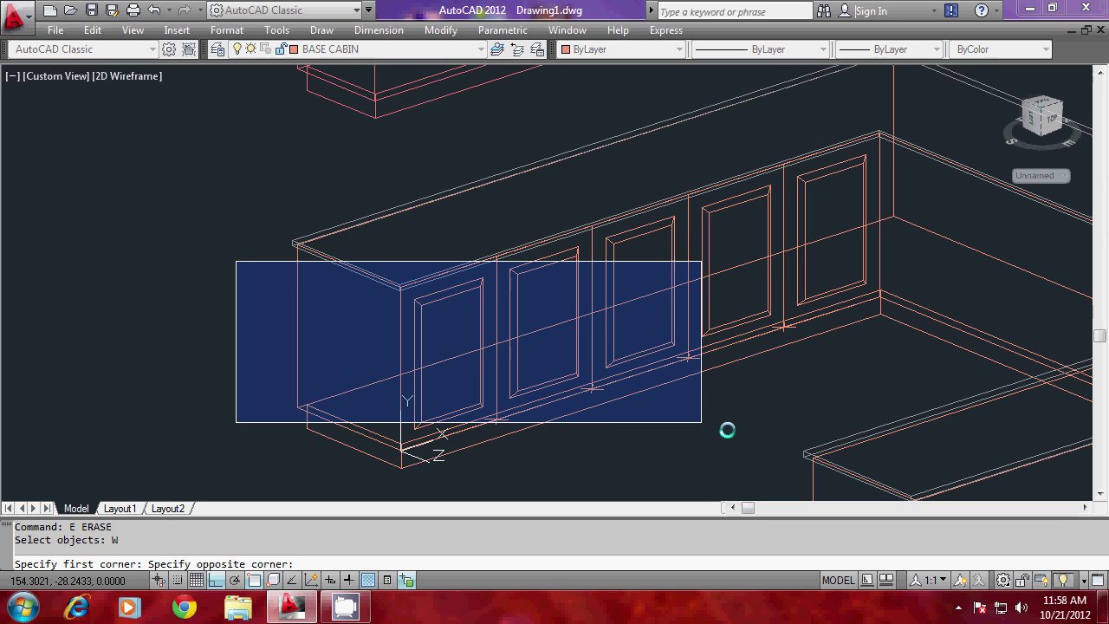
click(890, 460)
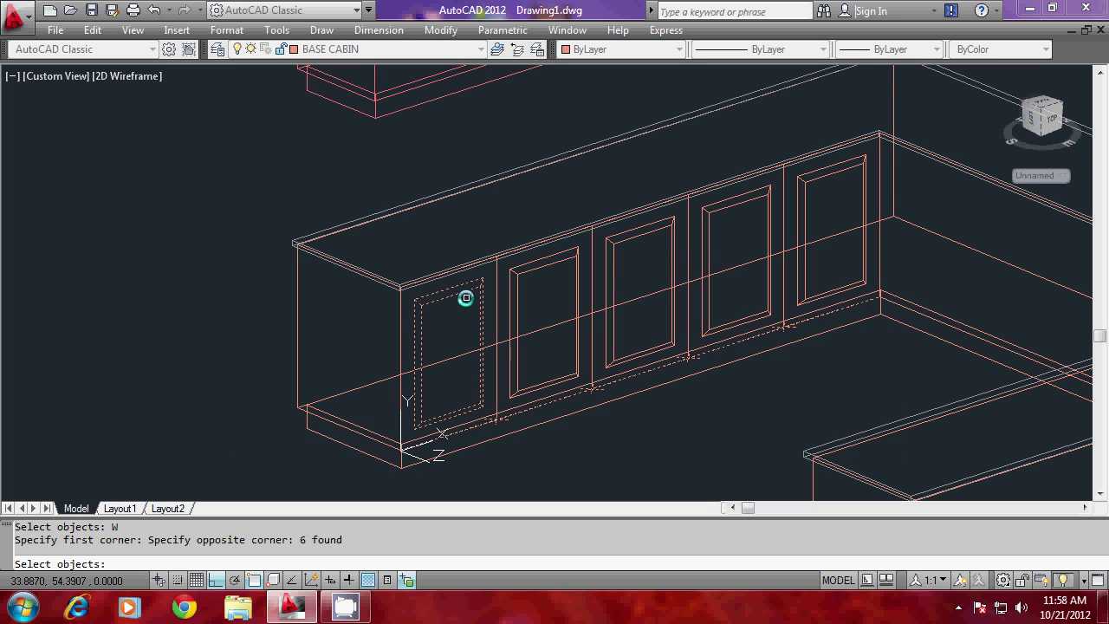
text(R)
key(Return)
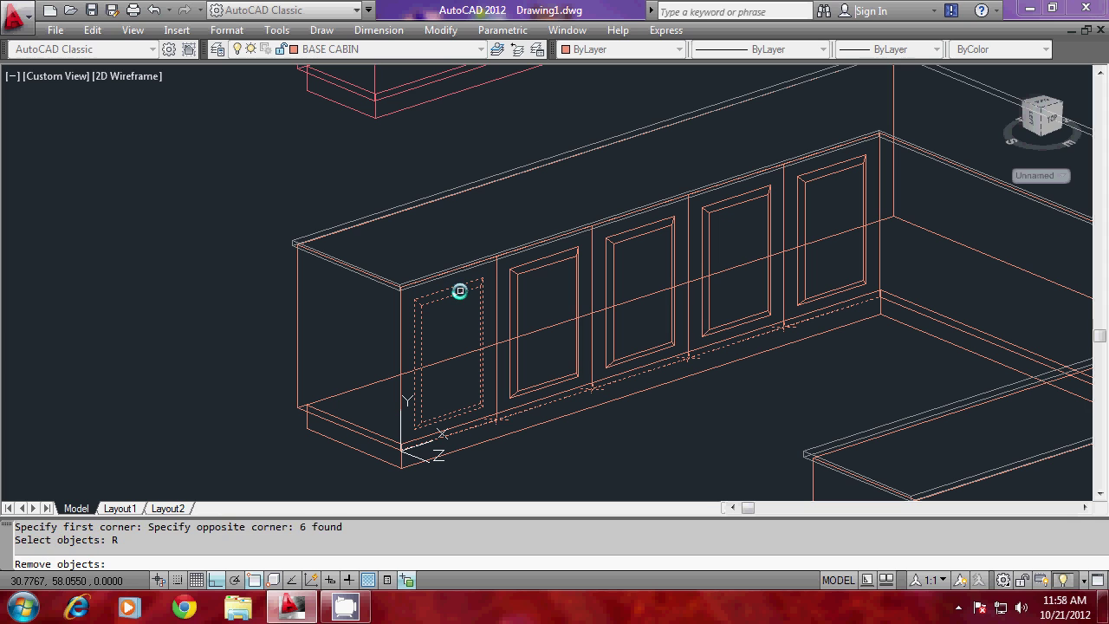
click(460, 291)
key(Return)
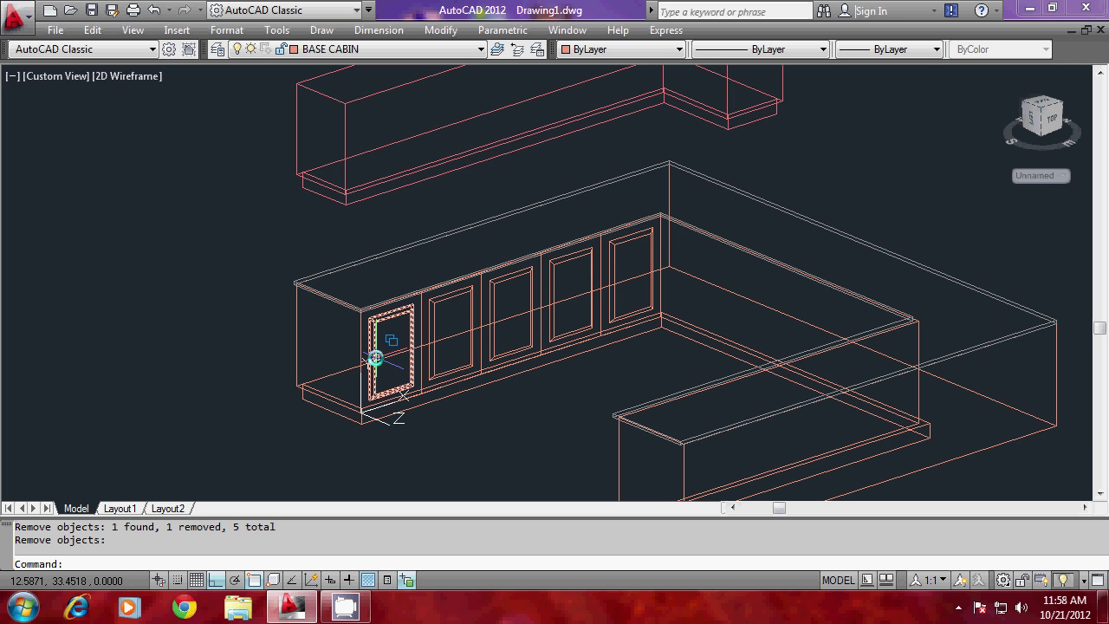
scroll(375, 358, up, 2)
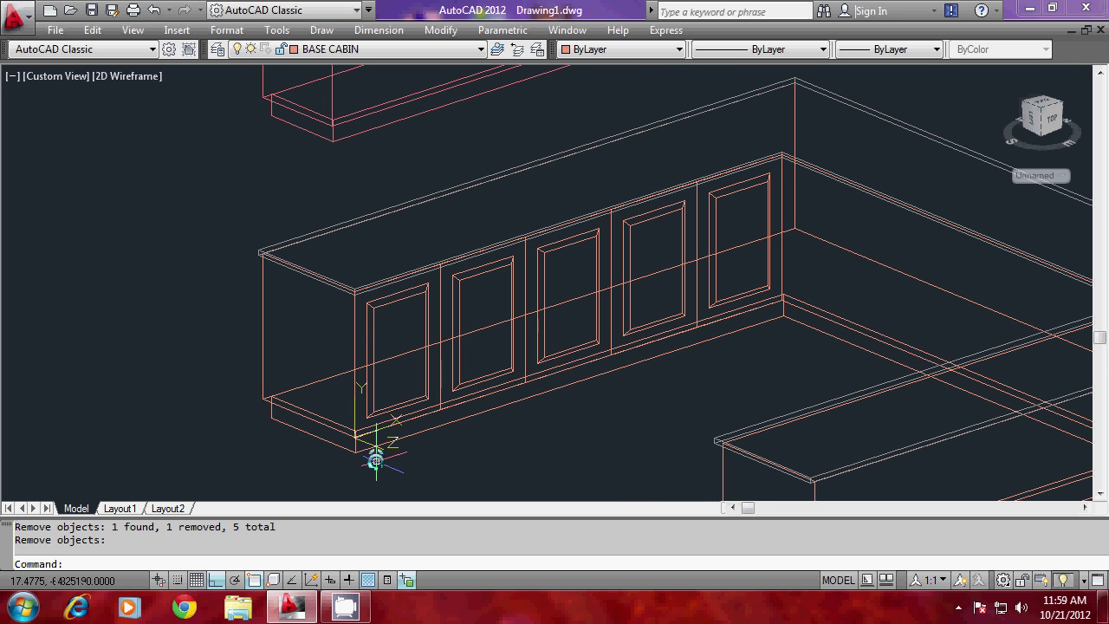